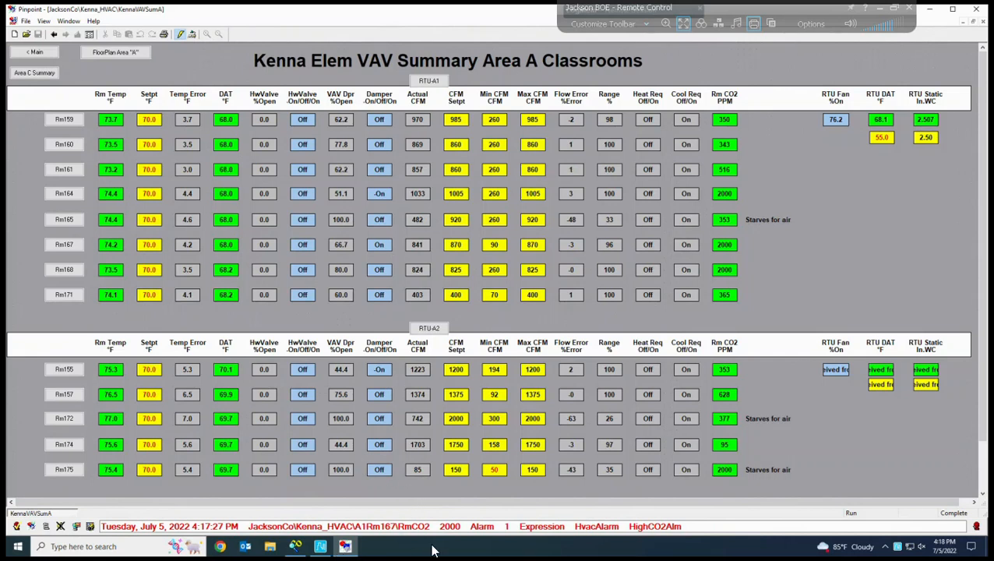
# In Continuum Explorer, create a new graphics object named SummaryTest in the Graphics folder of Kenna_HVAC.
pyautogui.click(295, 547)
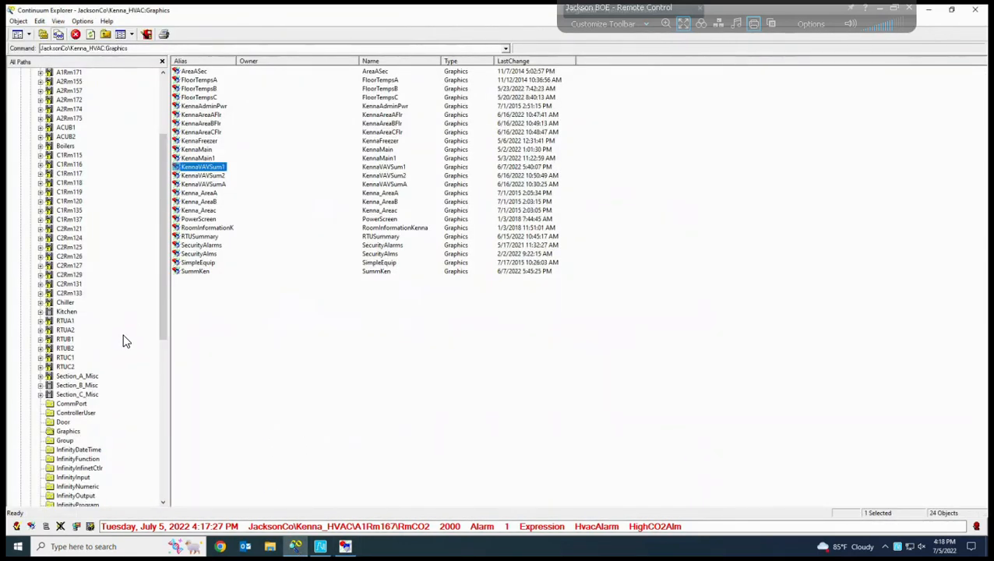
pyautogui.moveTo(160, 221); pyautogui.dragTo(160, 259)
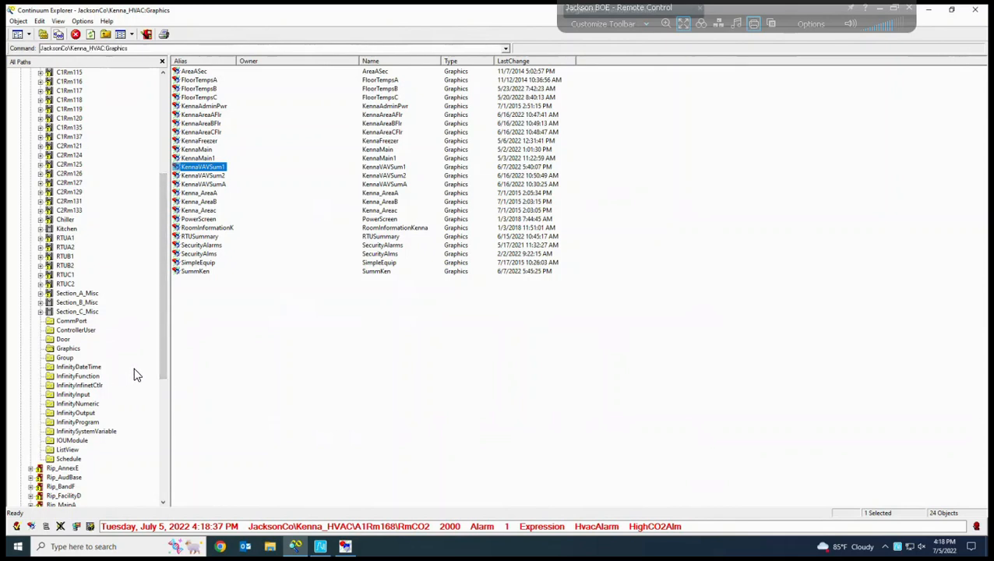
pyautogui.click(66, 350)
pyautogui.rightClick(202, 329)
pyautogui.rightClick(201, 330)
pyautogui.click(243, 347)
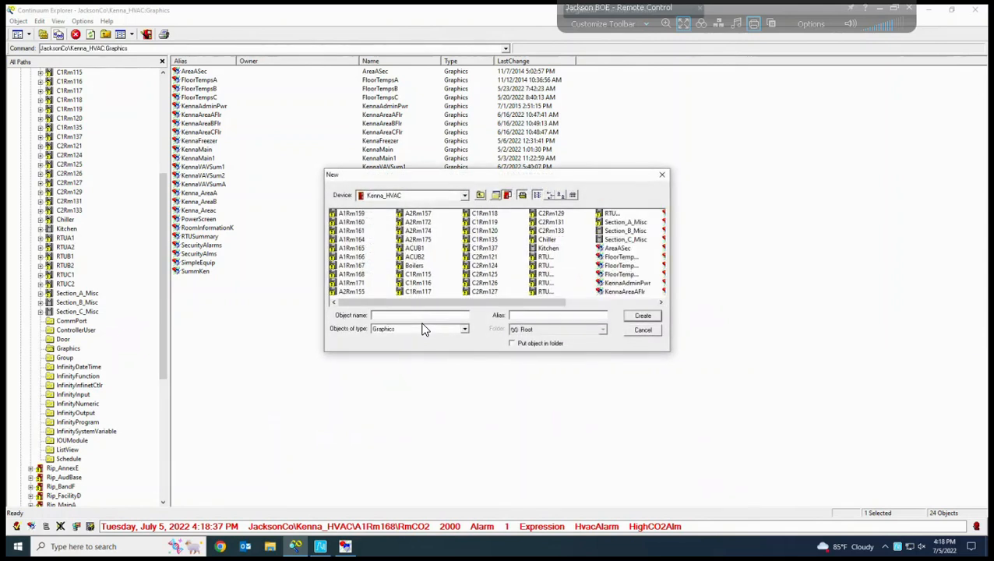
pyautogui.write('SummaryTest')
pyautogui.click(637, 319)
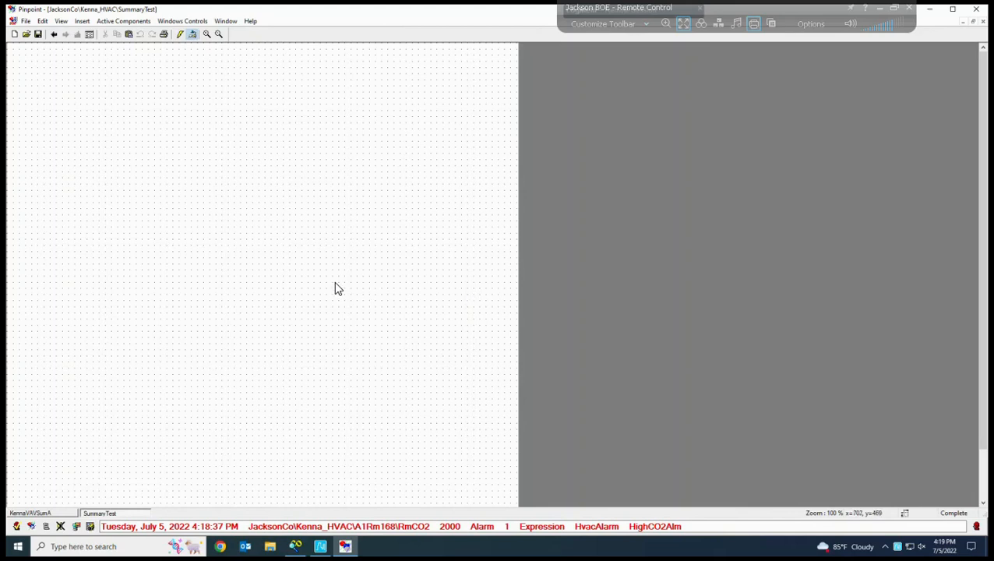
# Set the canvas width of the SummaryTest panel to 20 inches in its configuration.
pyautogui.rightClick(290, 255)
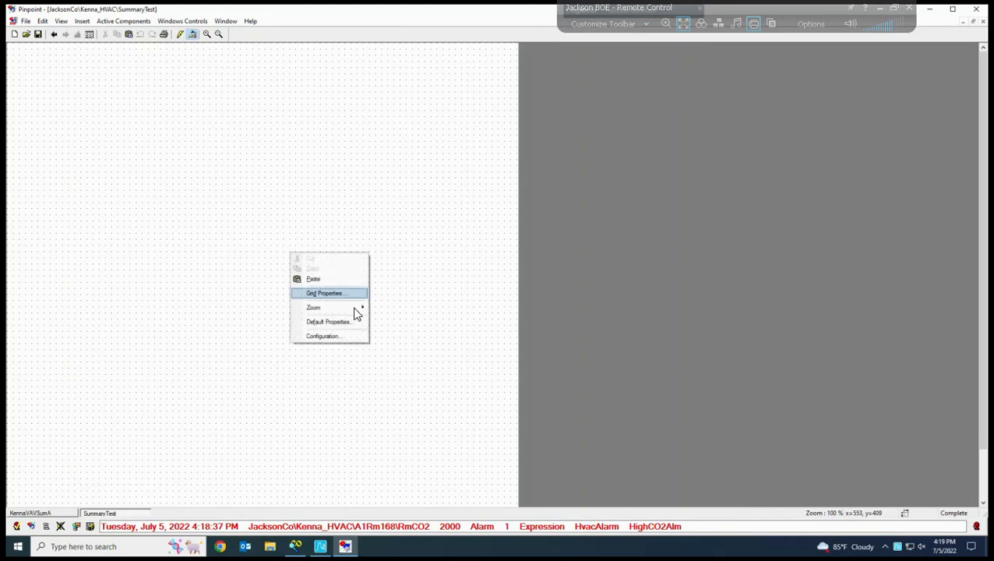
pyautogui.click(328, 337)
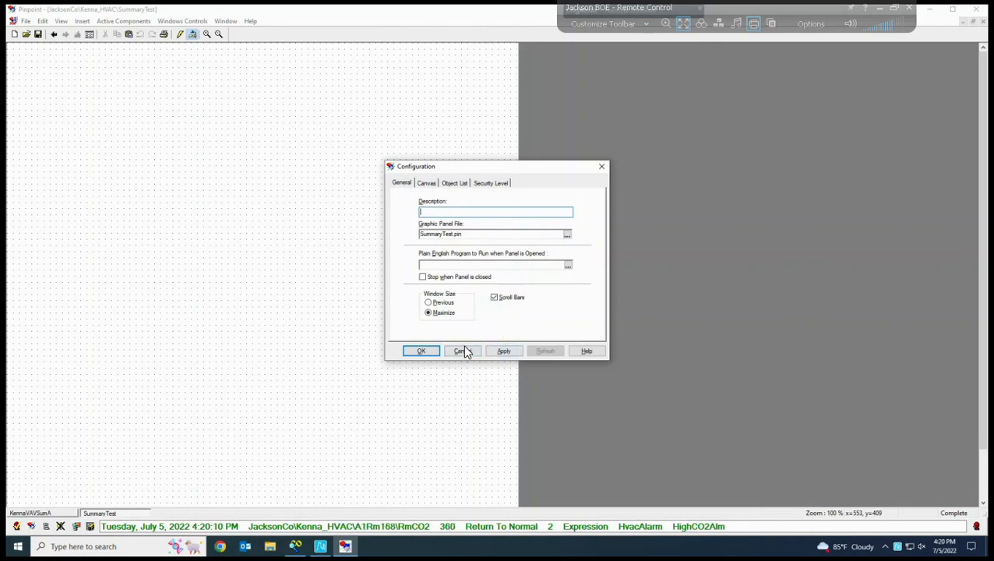
pyautogui.click(426, 185)
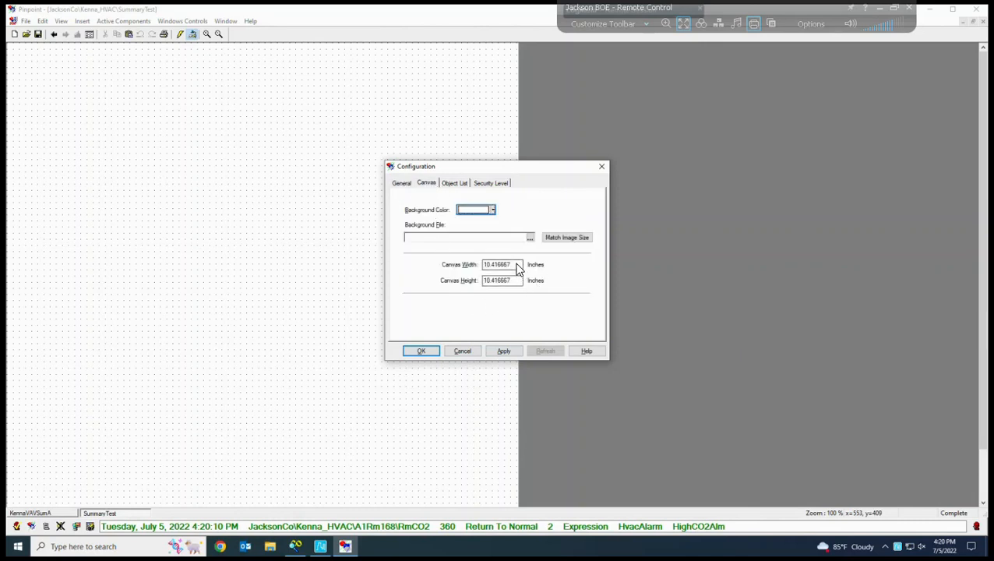
pyautogui.moveTo(519, 266); pyautogui.dragTo(461, 268)
pyautogui.write('20')
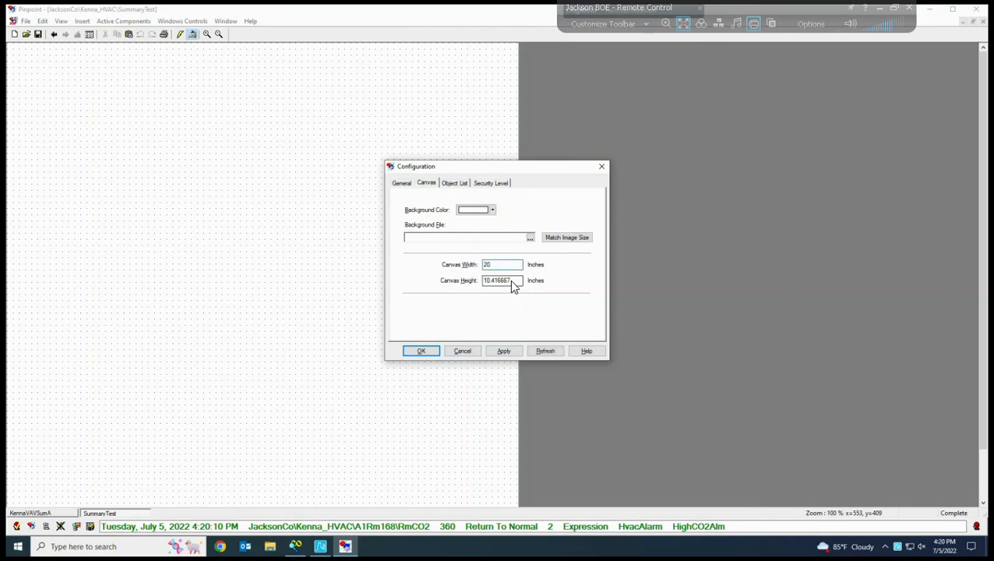
pyautogui.click(506, 351)
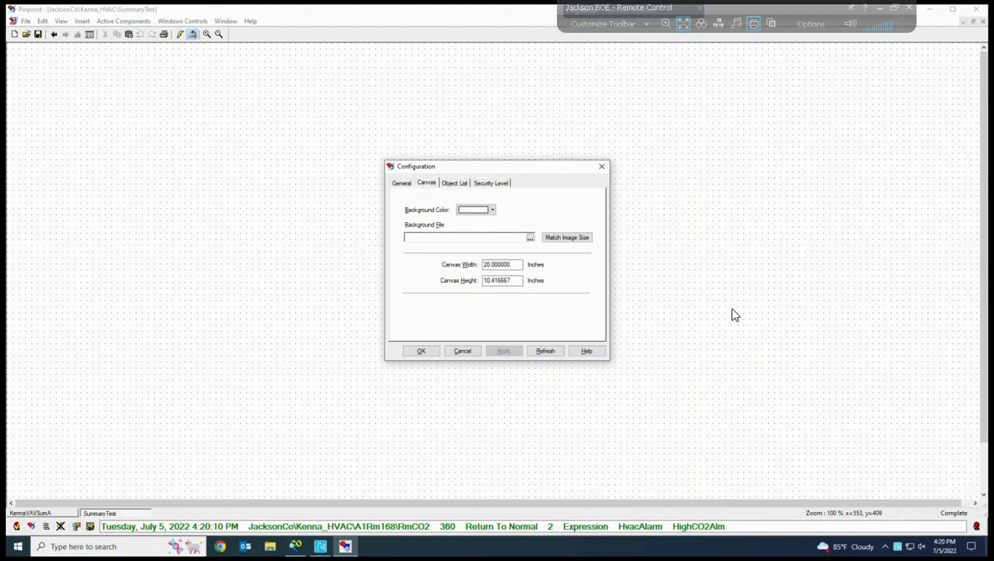
pyautogui.click(421, 353)
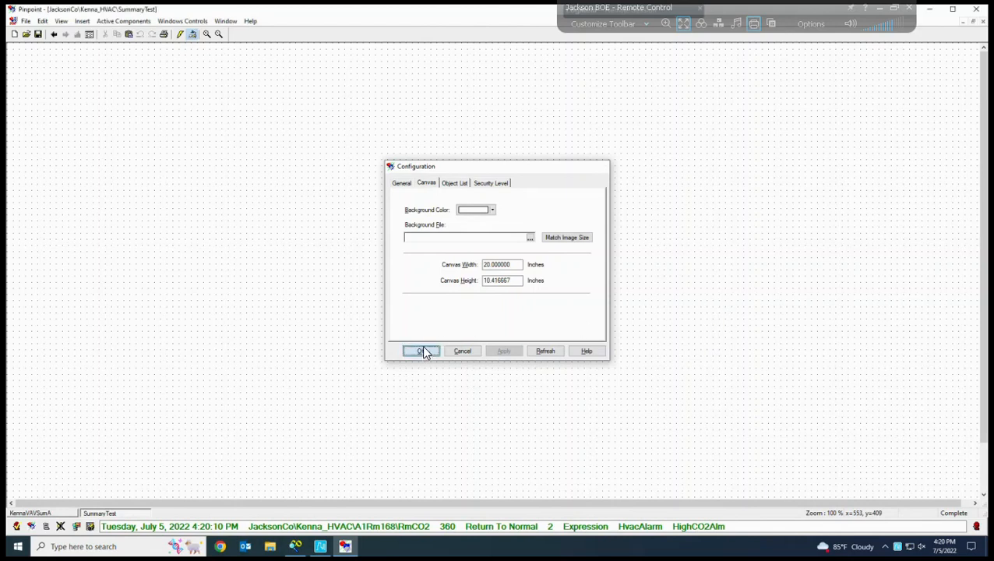
# Change the panel's canvas background color to pale grayish green.
pyautogui.rightClick(417, 269)
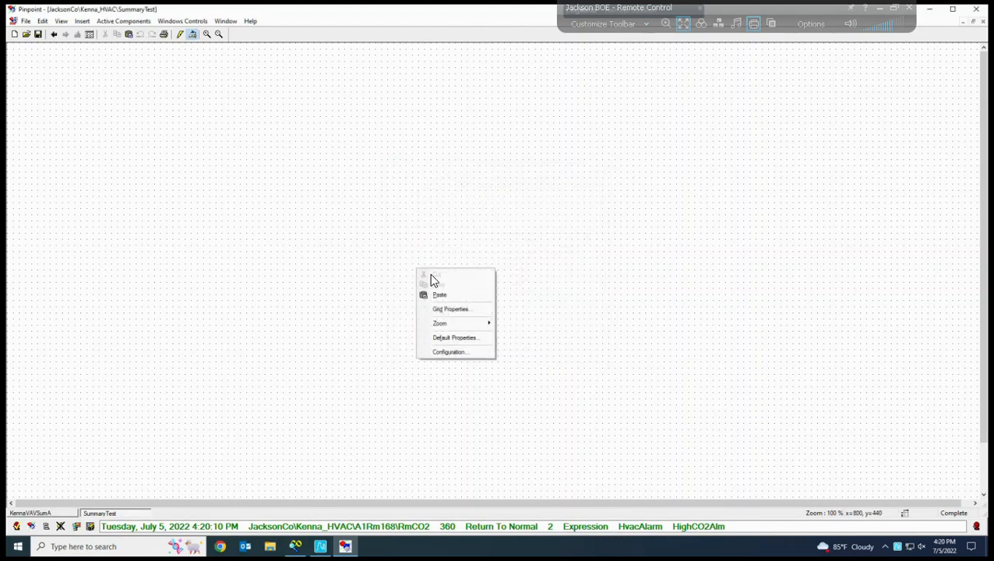
pyautogui.click(459, 352)
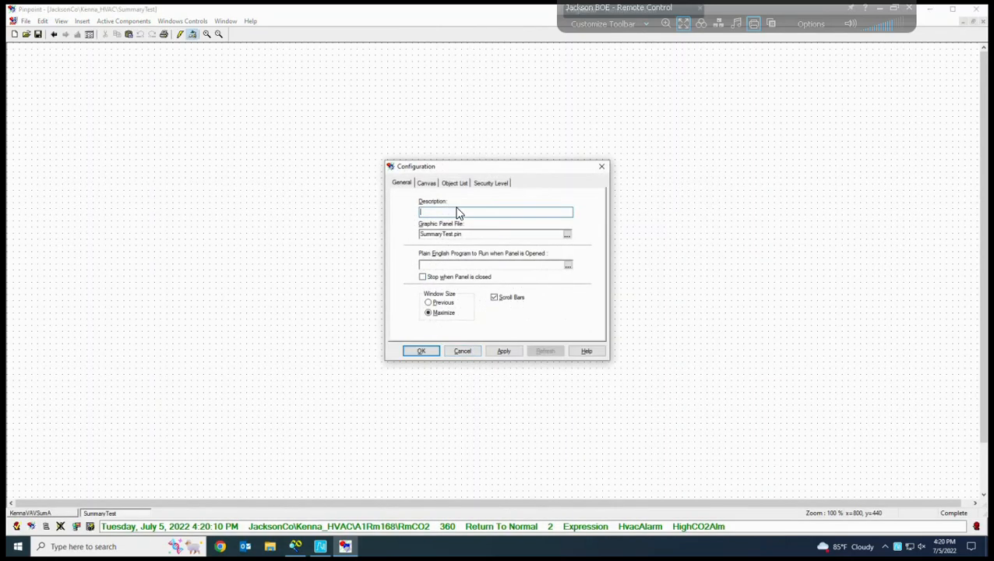
pyautogui.click(427, 185)
pyautogui.click(491, 212)
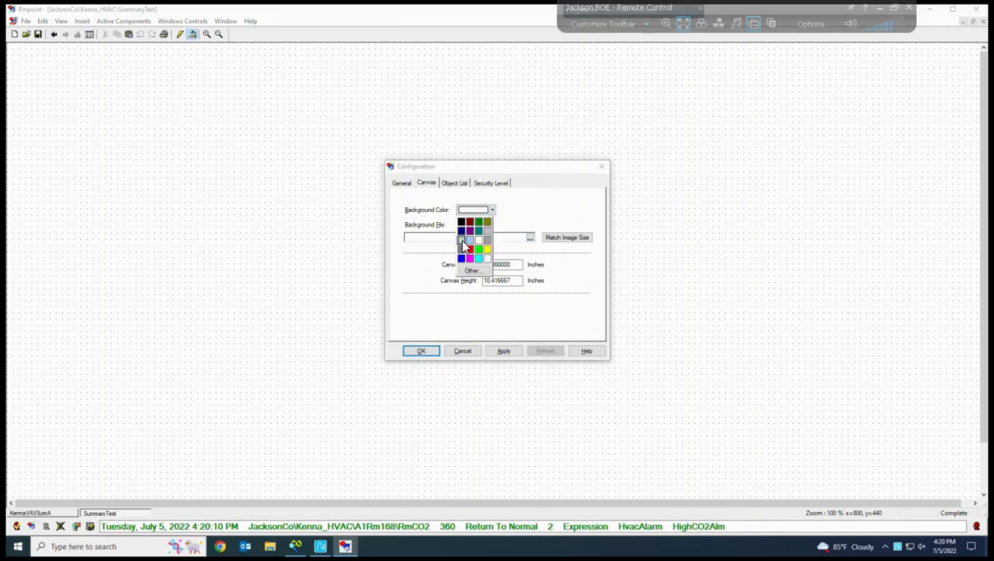
pyautogui.click(461, 239)
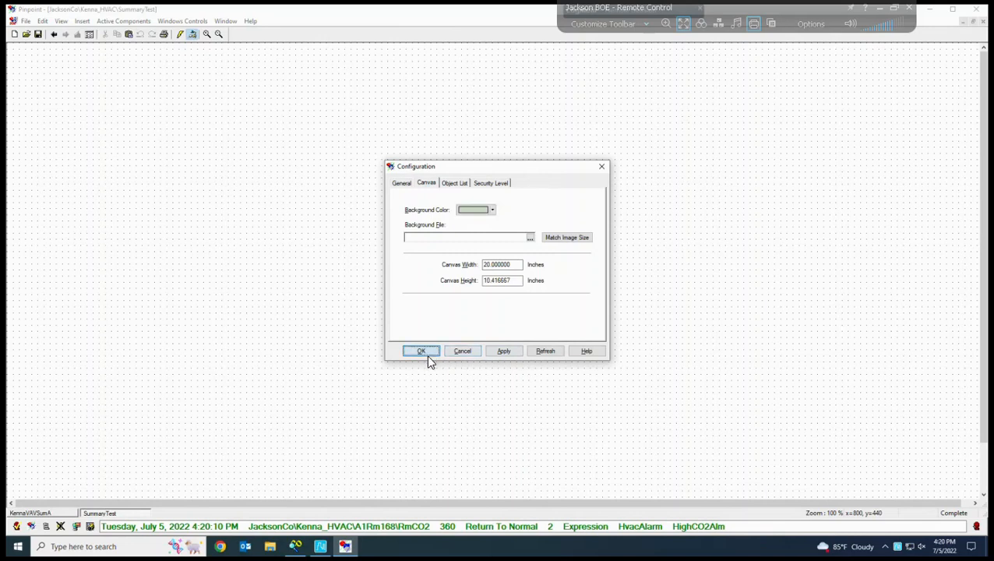
pyautogui.click(423, 352)
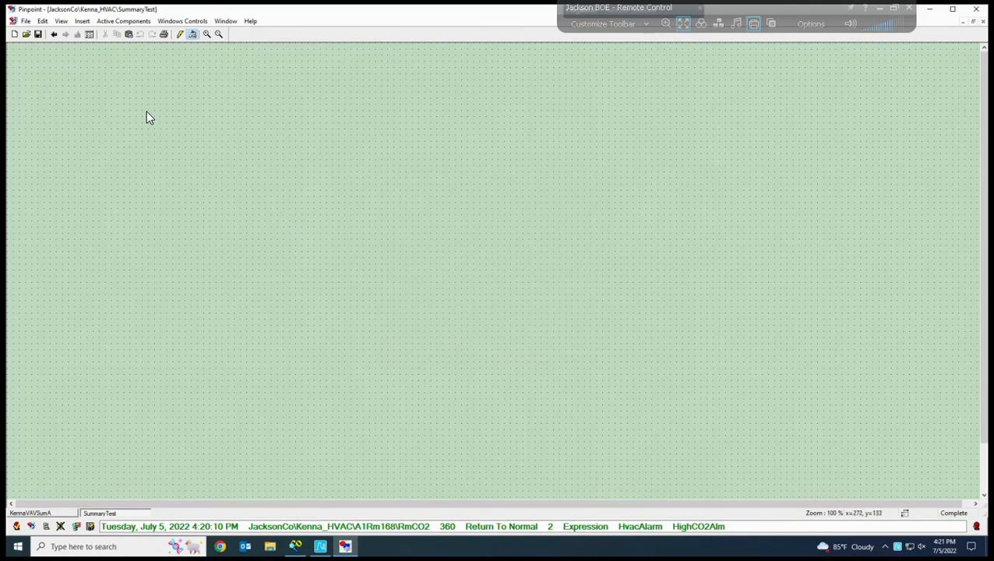
# Display the Alignment, Layout and Drawing toolbars for editing the panel.
pyautogui.click(60, 21)
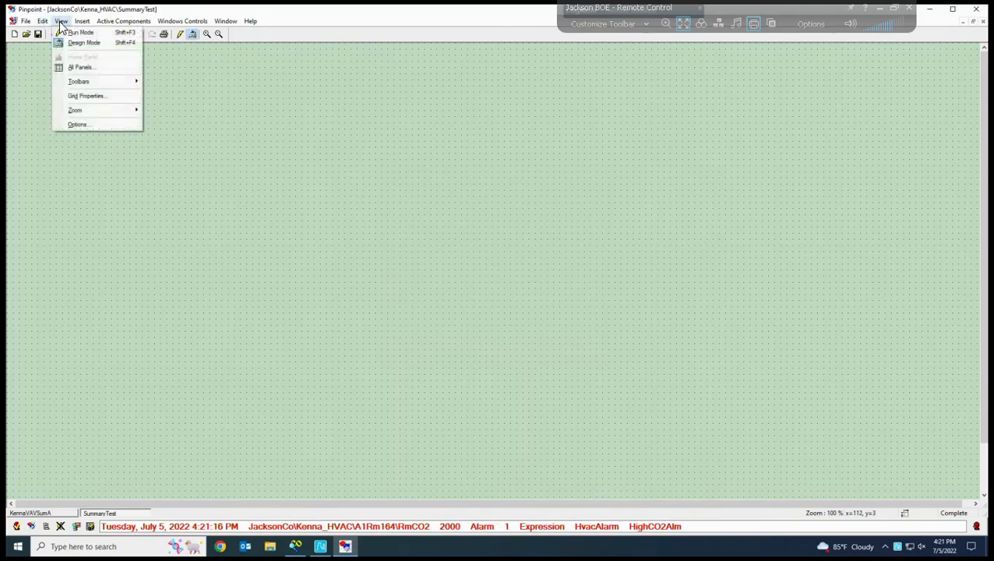
pyautogui.moveTo(99, 83)
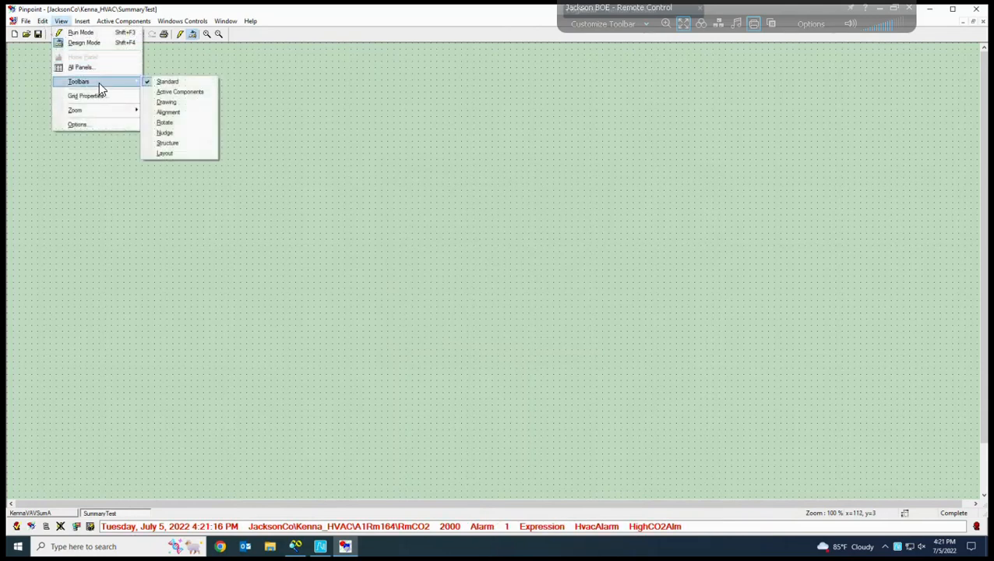
pyautogui.click(166, 111)
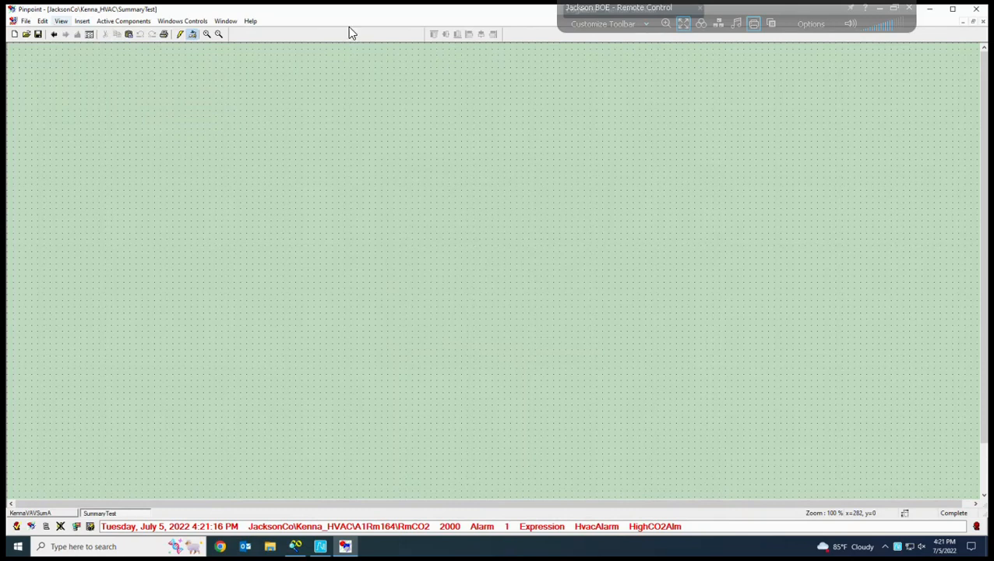
pyautogui.click(61, 22)
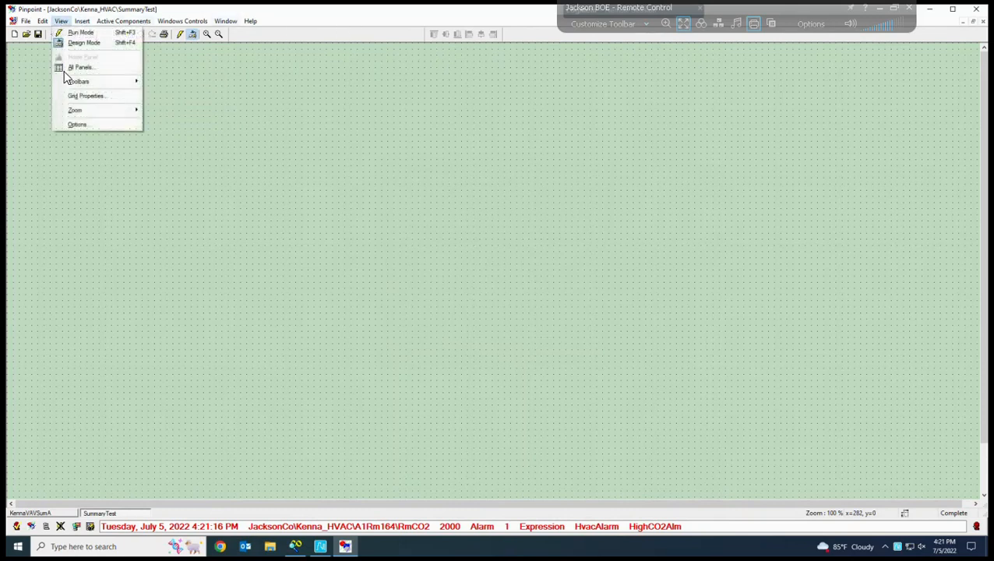
pyautogui.moveTo(78, 83)
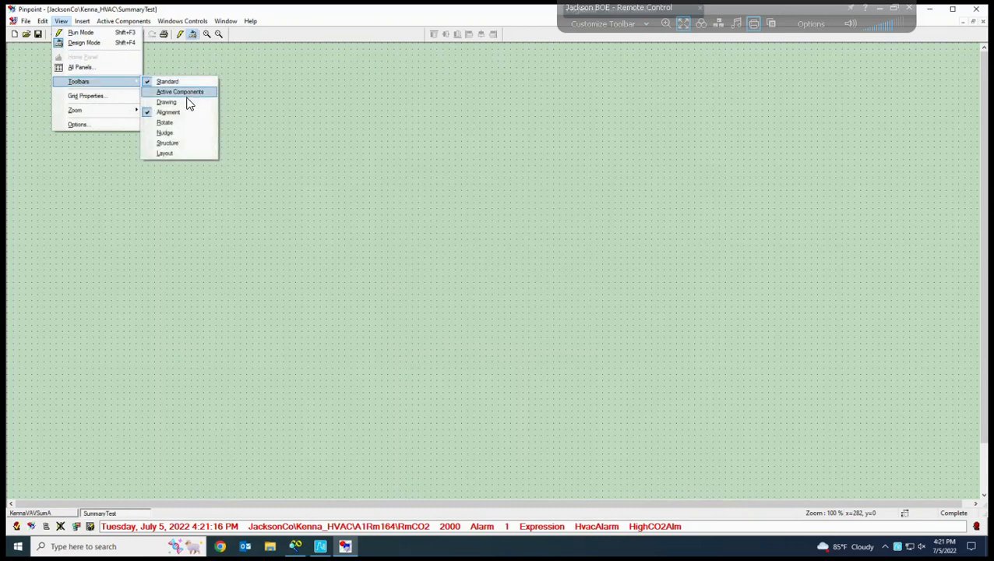
pyautogui.click(164, 153)
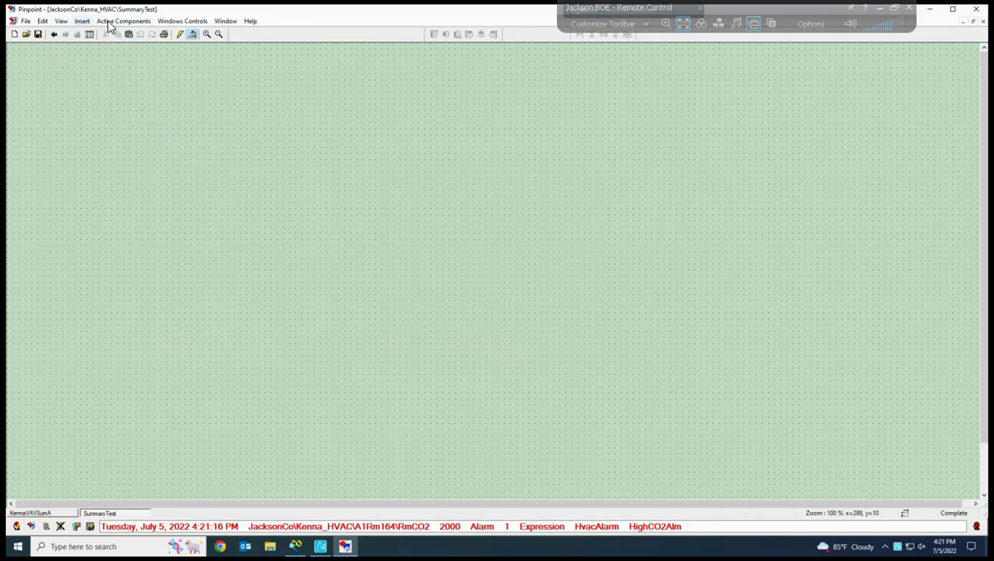
pyautogui.click(61, 21)
pyautogui.moveTo(84, 82)
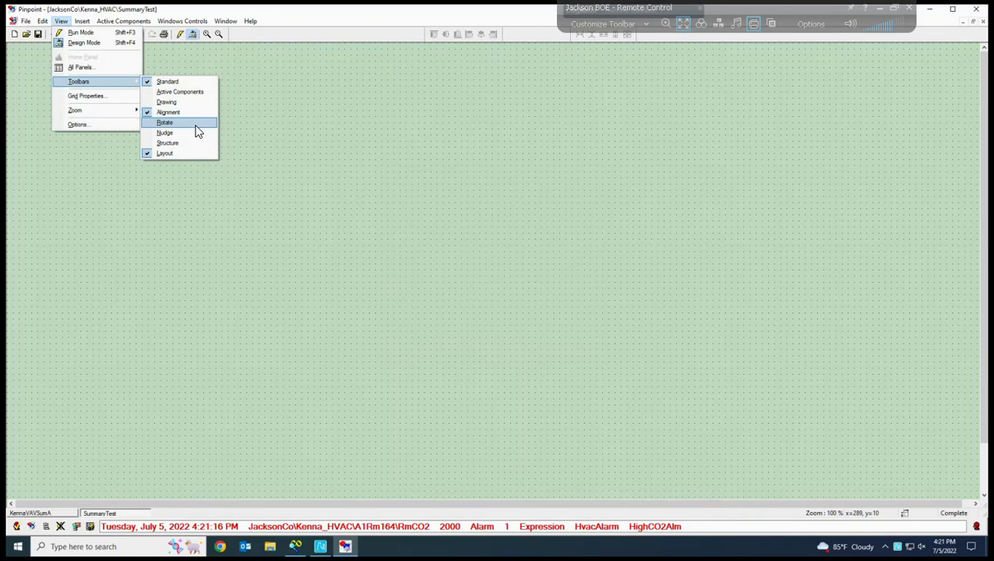
pyautogui.click(167, 102)
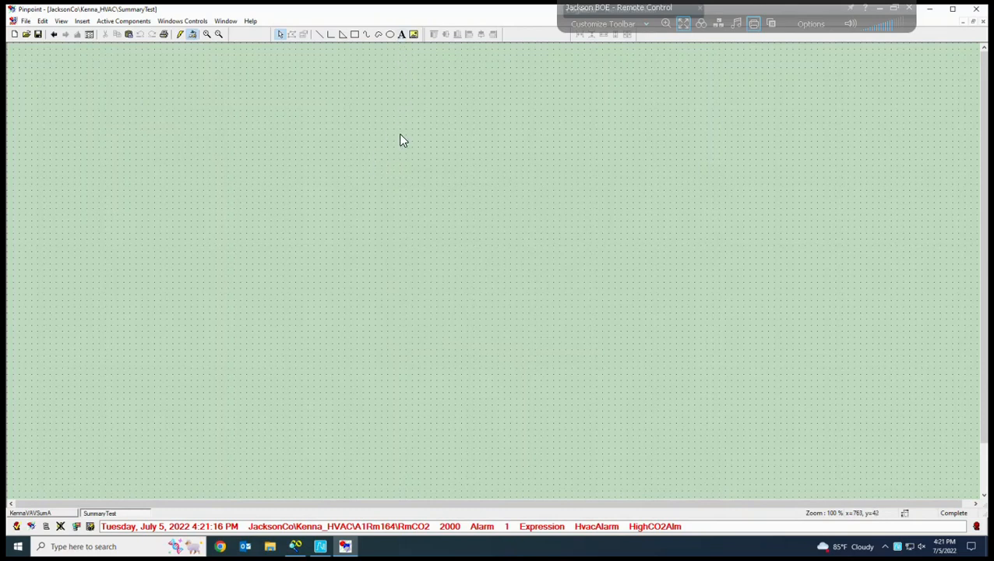
# Add a text label reading "Test" near the upper edge of the canvas.
pyautogui.click(402, 35)
pyautogui.click(347, 90)
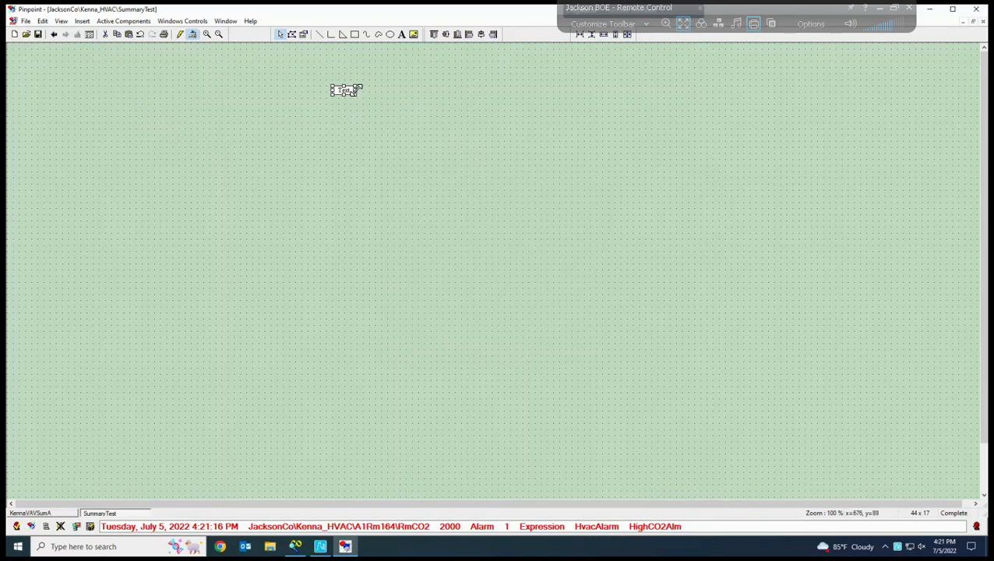
pyautogui.click(398, 111)
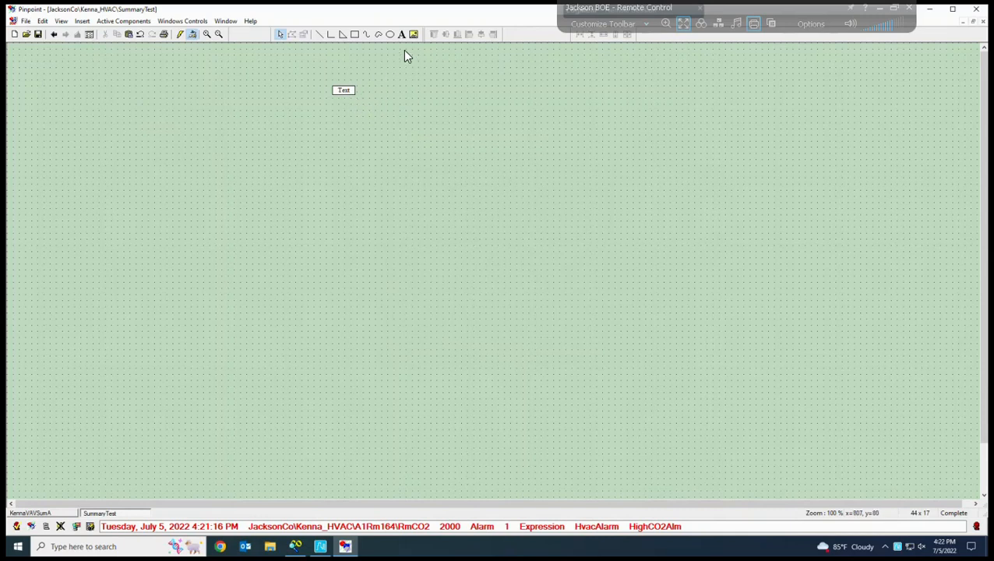
# Edit the label so that it reads "This is text".
pyautogui.click(347, 91)
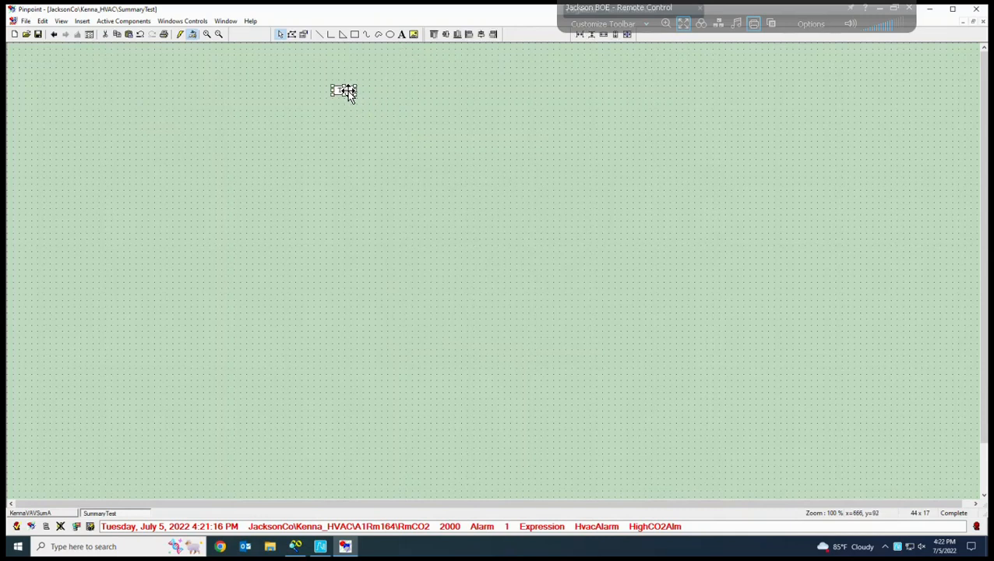
pyautogui.rightClick(349, 93)
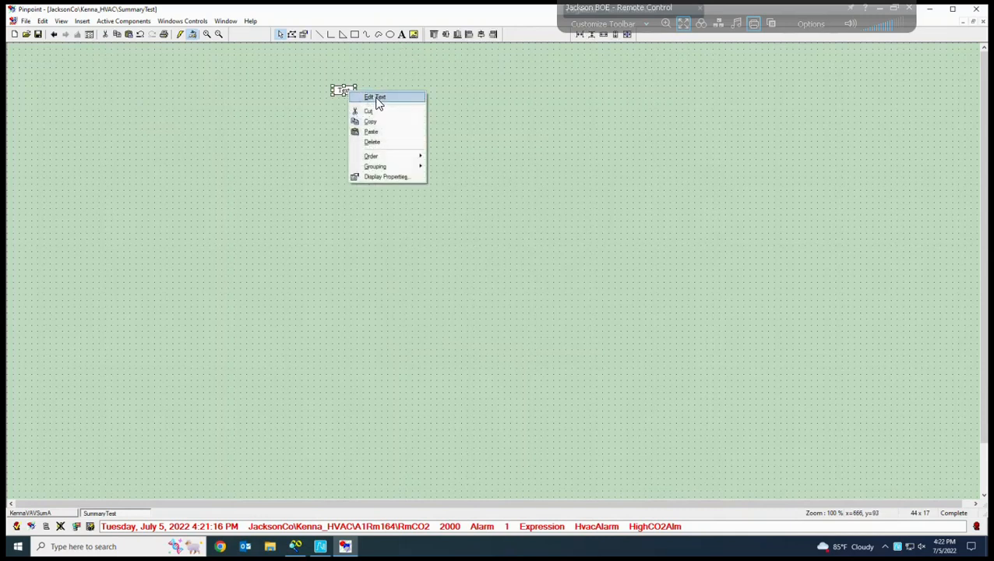
pyautogui.press('Return')
pyautogui.write('This is text')
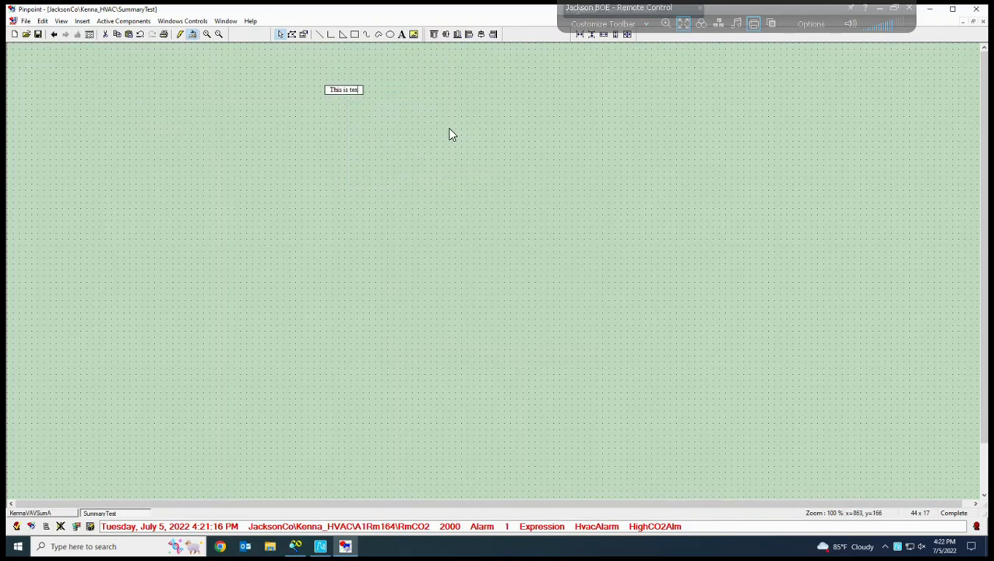
pyautogui.click(417, 136)
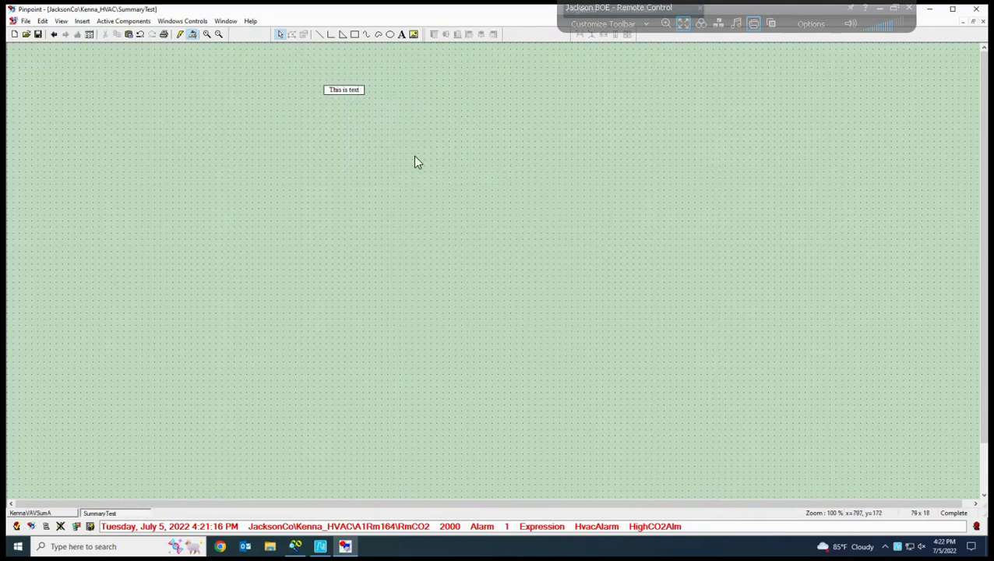
# Copy the "This is text" label, paste two duplicates in a row to its right, and nudge the last one up slightly.
pyautogui.click(351, 92)
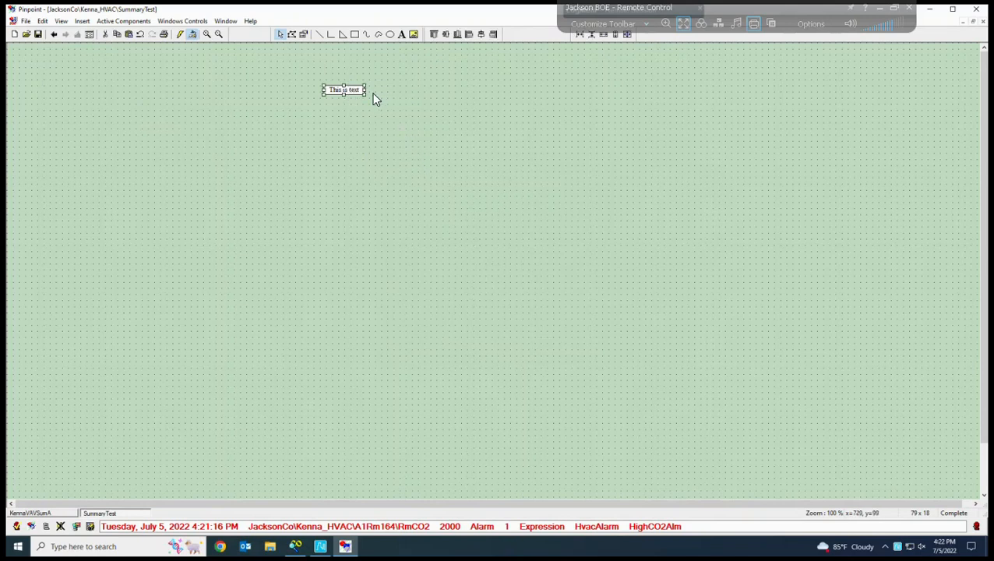
pyautogui.rightClick(352, 90)
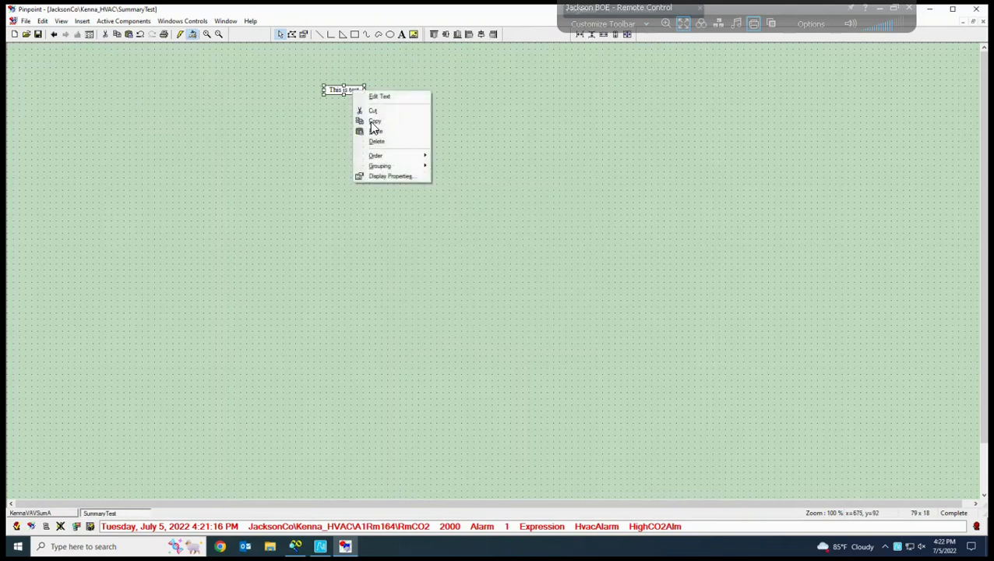
pyautogui.click(372, 123)
pyautogui.click(422, 98)
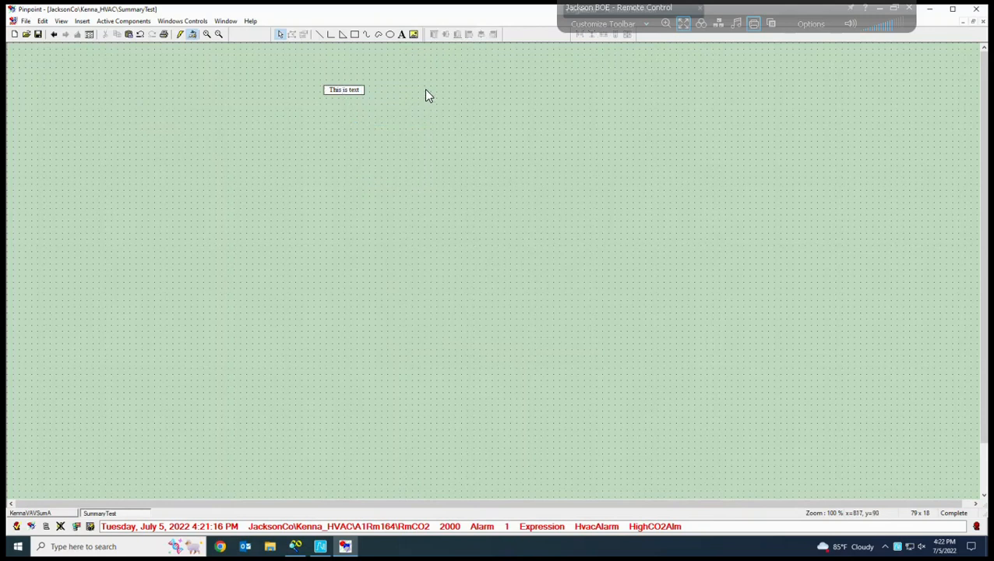
pyautogui.rightClick(426, 94)
pyautogui.click(480, 117)
pyautogui.rightClick(526, 99)
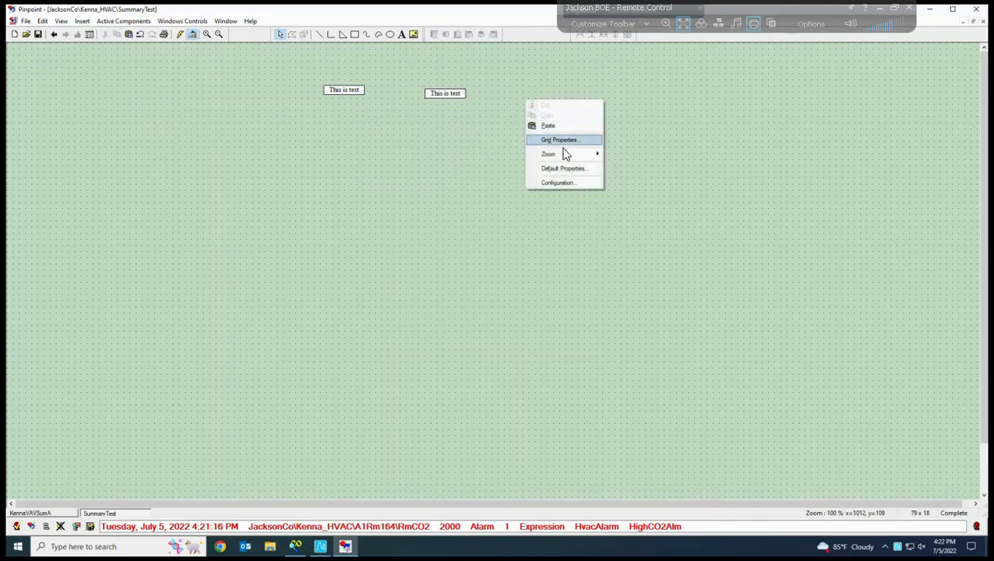
pyautogui.click(549, 125)
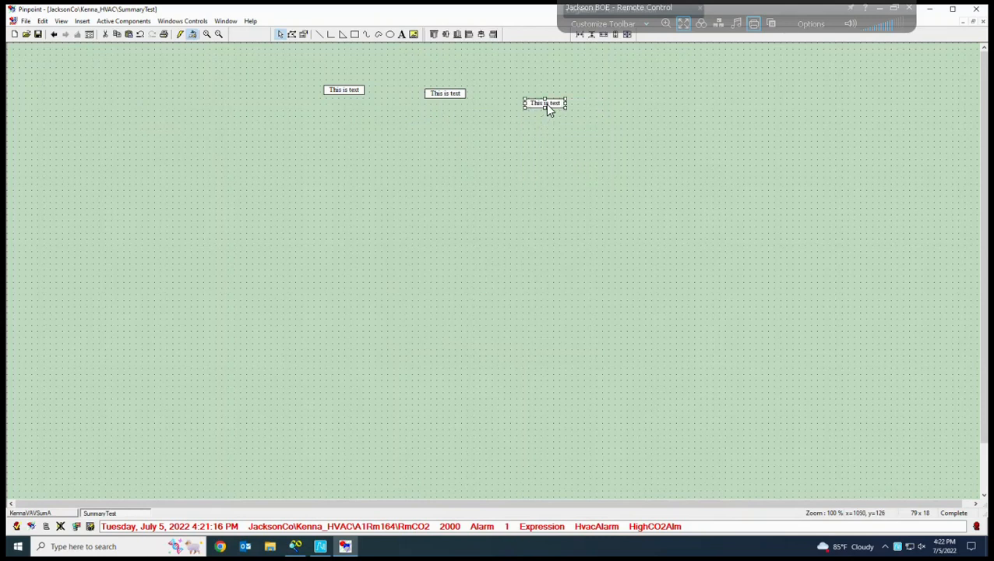
pyautogui.moveTo(536, 95); pyautogui.dragTo(522, 88)
# Switch to the open KennaVAVSumA panel to review its summary layout.
pyautogui.click(60, 513)
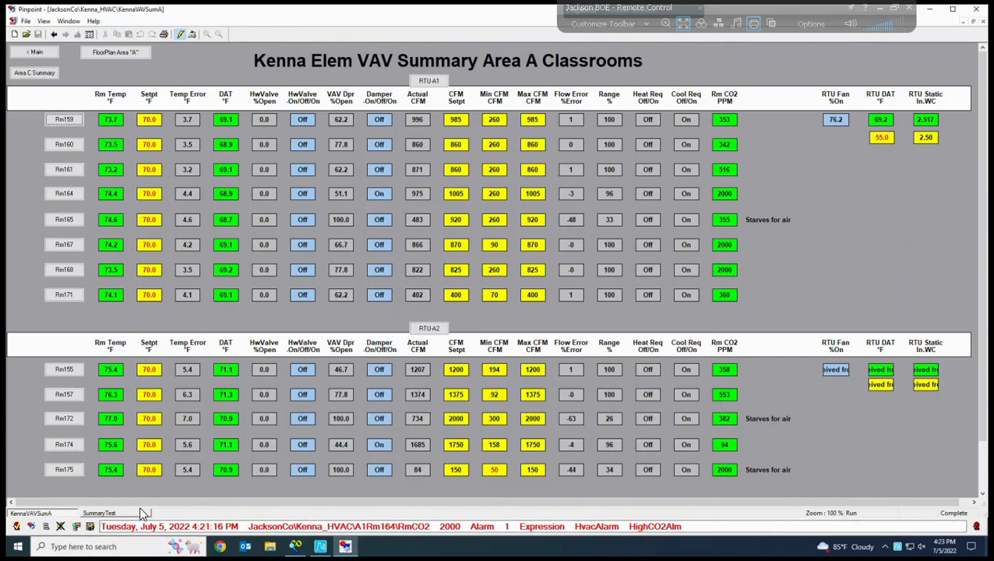
# Open the Room 165 VAV graphic through the Area A floor plan and put it in edit mode.
pyautogui.click(54, 35)
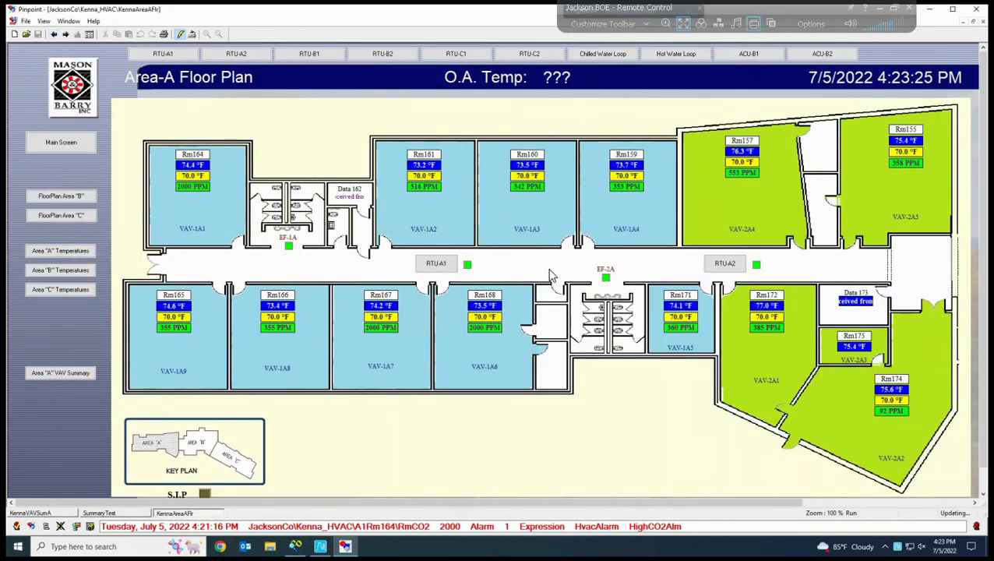
pyautogui.click(257, 383)
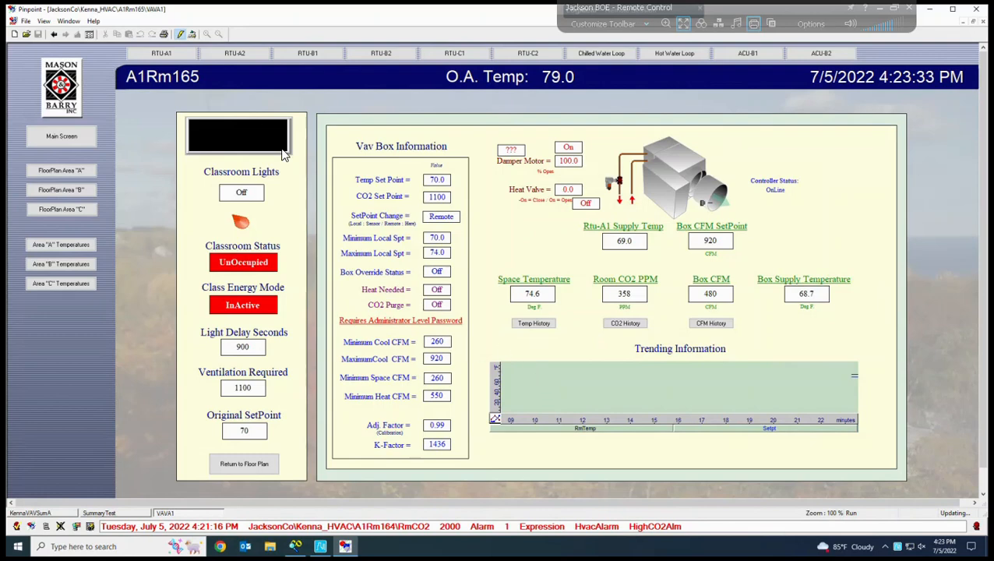
pyautogui.click(194, 35)
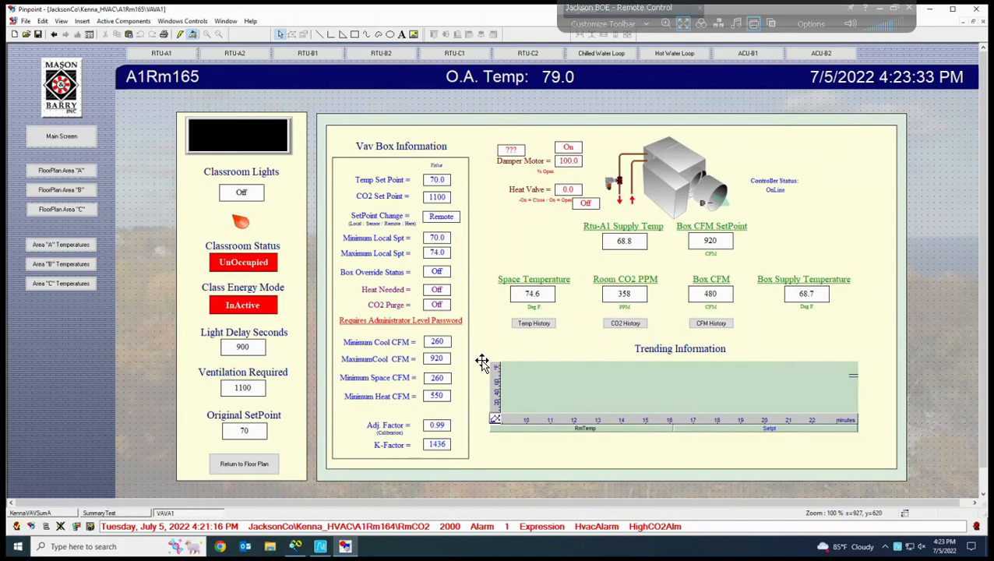
# Copy the space temperature, CO2, CFM, supply temperature, heat valve and damper value boxes with the green headings and the Heat Valve label.
pyautogui.click(547, 296)
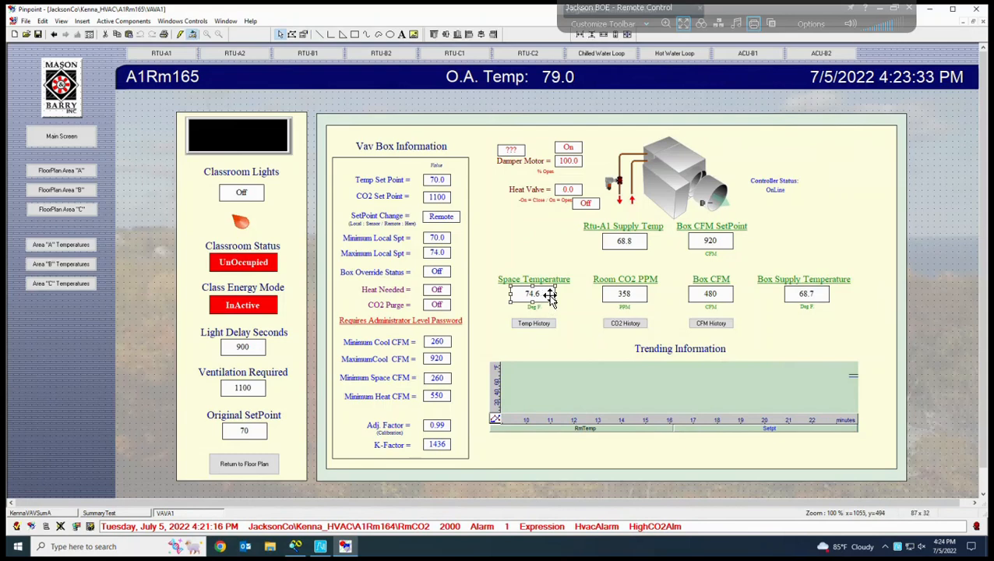
pyautogui.keyDown('shift'); pyautogui.click(610, 296); pyautogui.keyUp('shift')
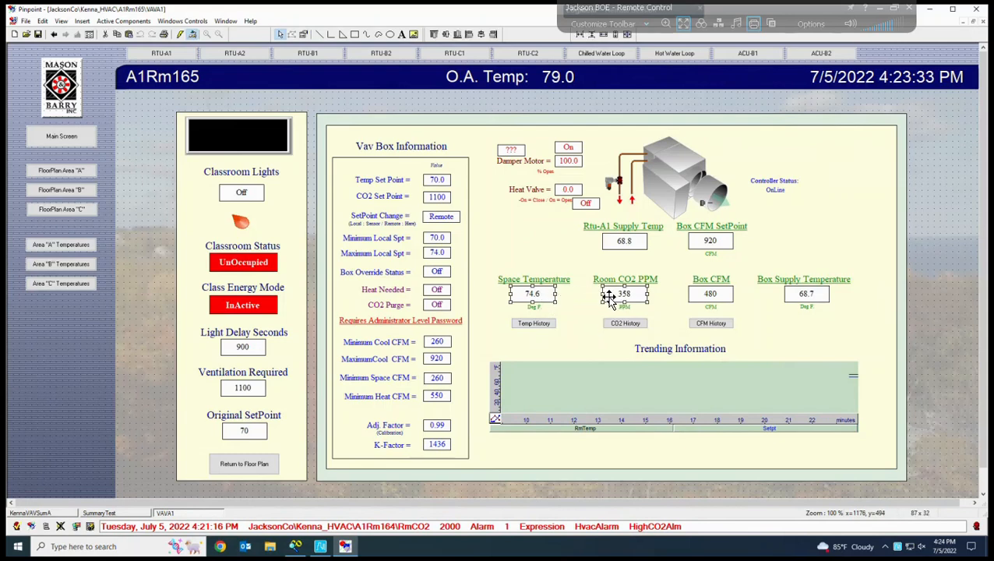
pyautogui.keyDown('shift'); pyautogui.click(694, 298); pyautogui.keyUp('shift')
pyautogui.keyDown('shift'); pyautogui.click(795, 296); pyautogui.keyUp('shift')
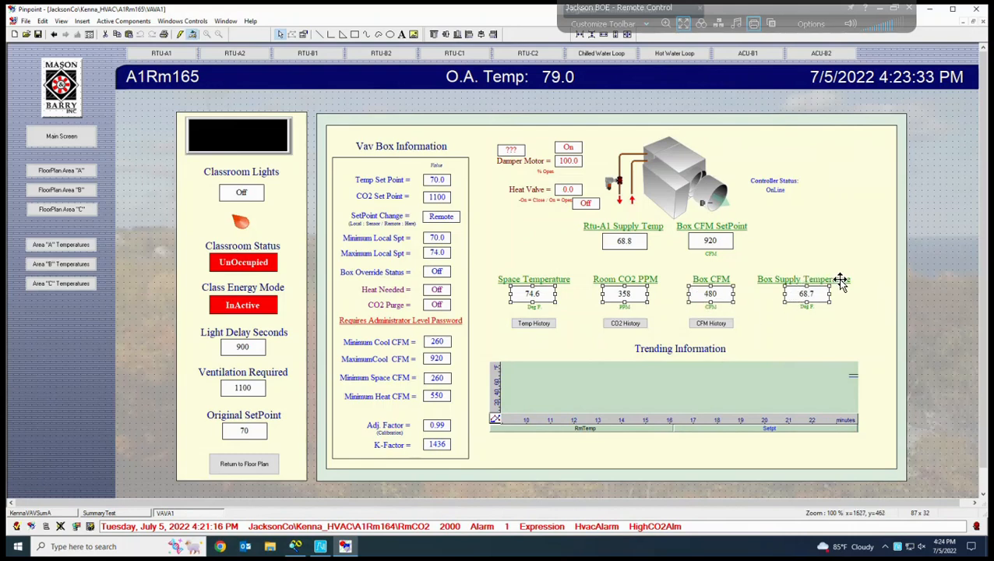
pyautogui.keyDown('shift'); pyautogui.click(713, 280); pyautogui.keyUp('shift')
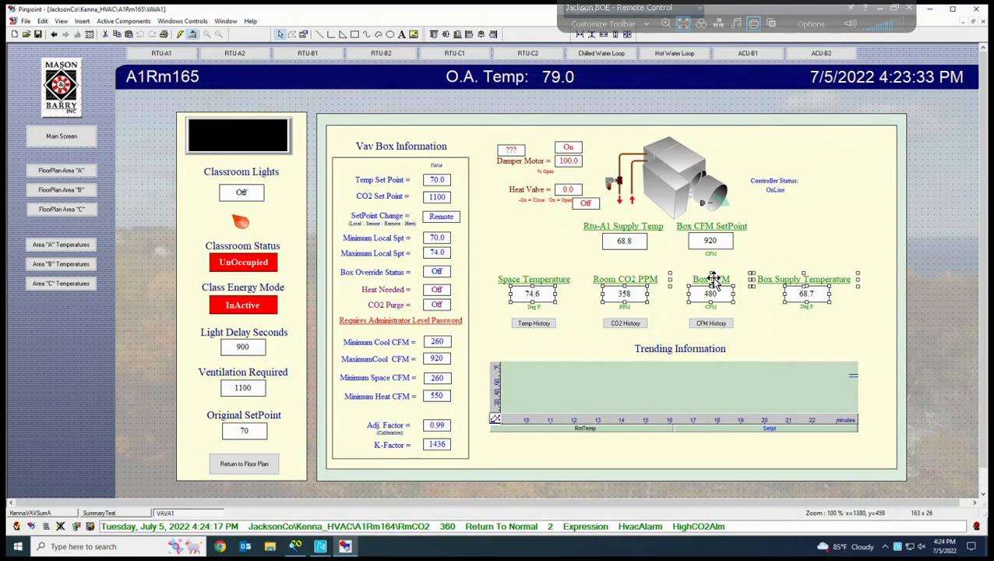
pyautogui.keyDown('shift'); pyautogui.click(549, 280); pyautogui.keyUp('shift')
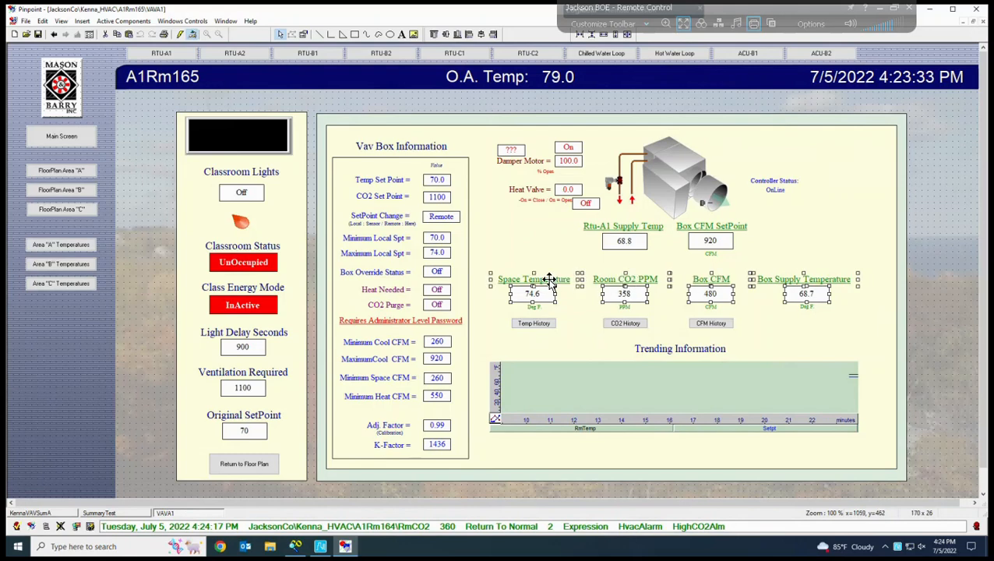
pyautogui.keyDown('shift'); pyautogui.click(635, 243); pyautogui.keyUp('shift')
pyautogui.keyDown('shift'); pyautogui.click(701, 245); pyautogui.keyUp('shift')
pyautogui.keyDown('shift'); pyautogui.click(573, 195); pyautogui.keyUp('shift')
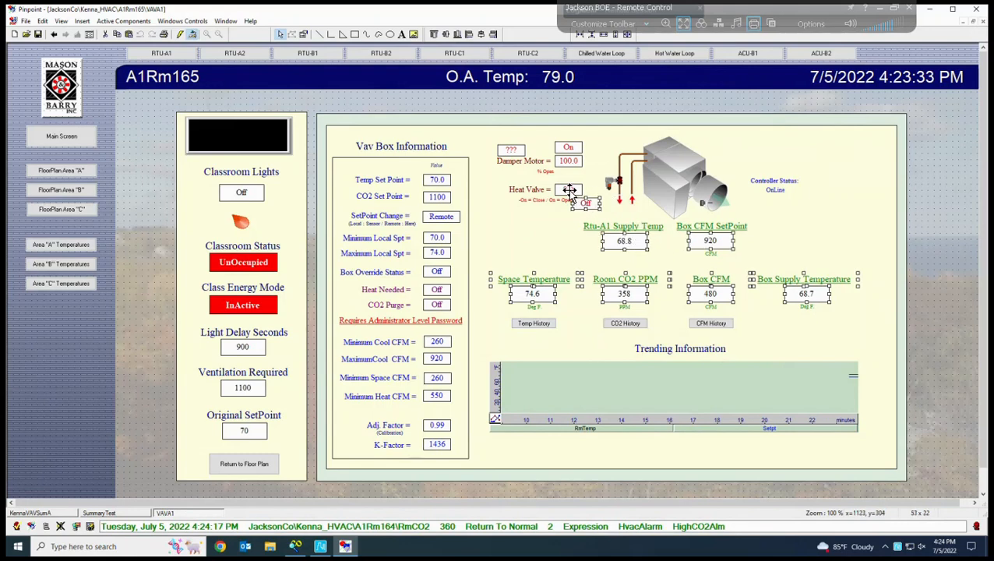
pyautogui.keyDown('shift'); pyautogui.click(529, 190); pyautogui.keyUp('shift')
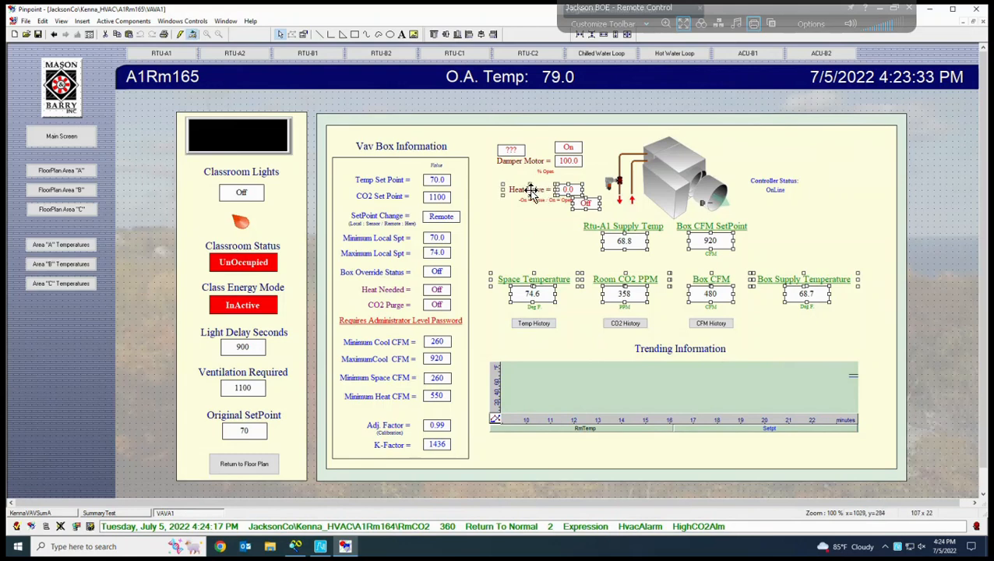
pyautogui.keyDown('shift'); pyautogui.click(513, 151); pyautogui.keyUp('shift')
pyautogui.keyDown('shift'); pyautogui.click(570, 160); pyautogui.keyUp('shift')
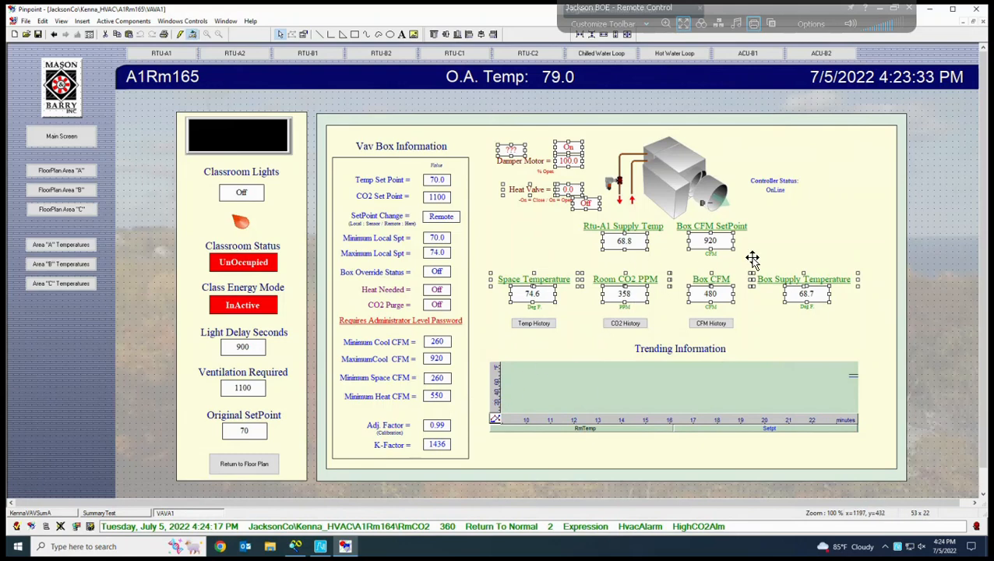
pyautogui.keyDown('shift'); pyautogui.click(732, 226); pyautogui.keyUp('shift')
pyautogui.keyDown('shift'); pyautogui.click(638, 227); pyautogui.keyUp('shift')
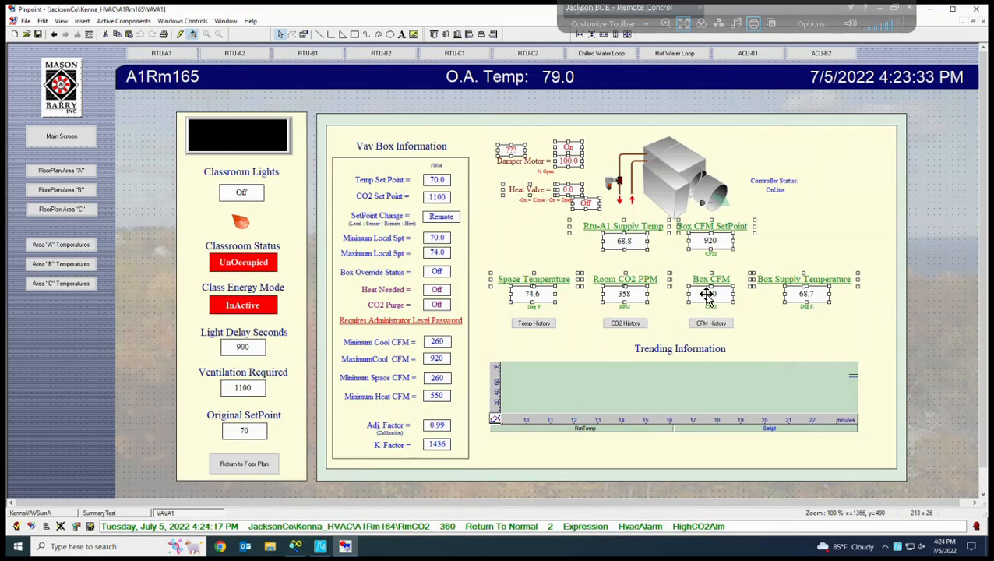
pyautogui.rightClick(629, 241)
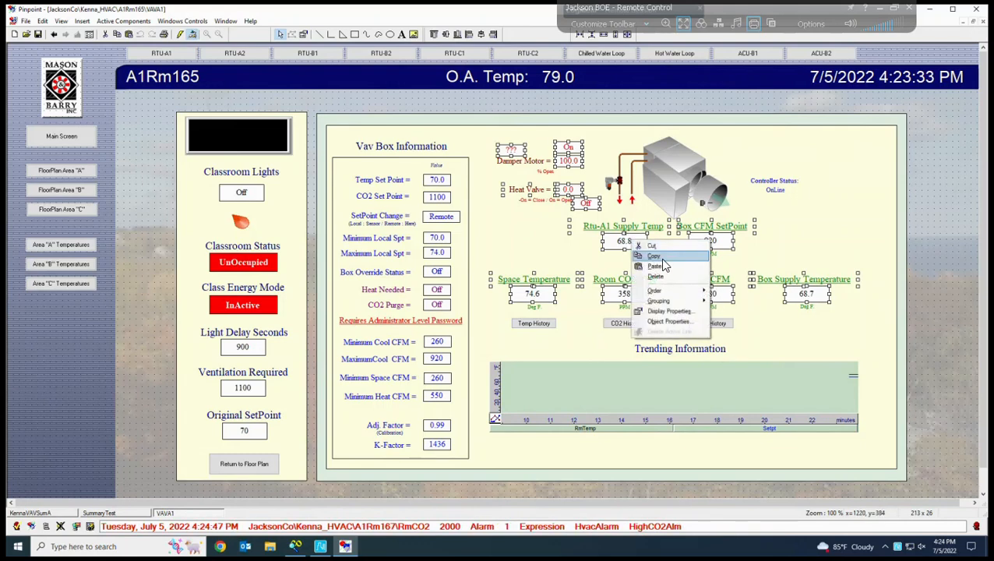
pyautogui.click(654, 256)
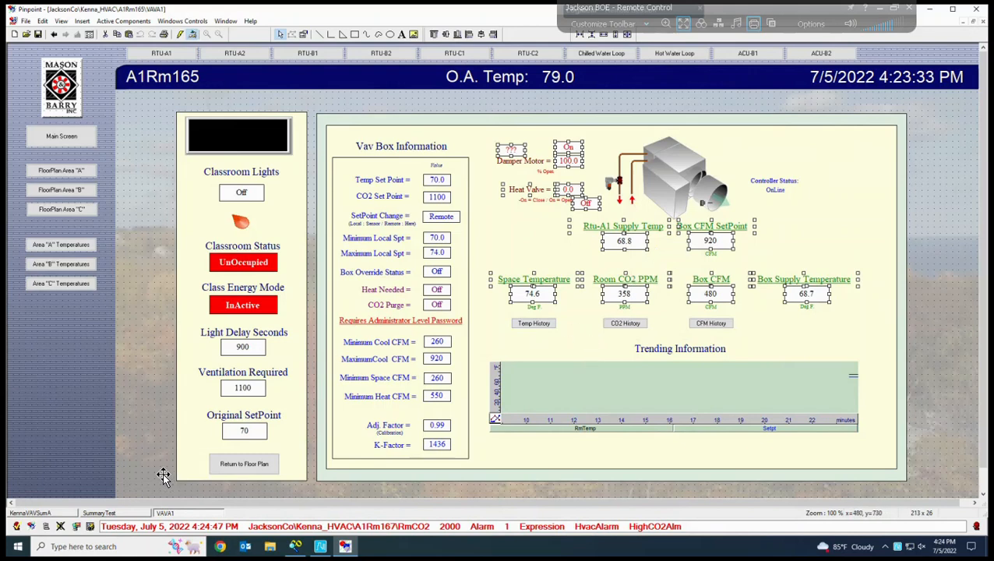
# Paste the copied value boxes and labels onto the SummaryTest panel below the text labels.
pyautogui.click(124, 513)
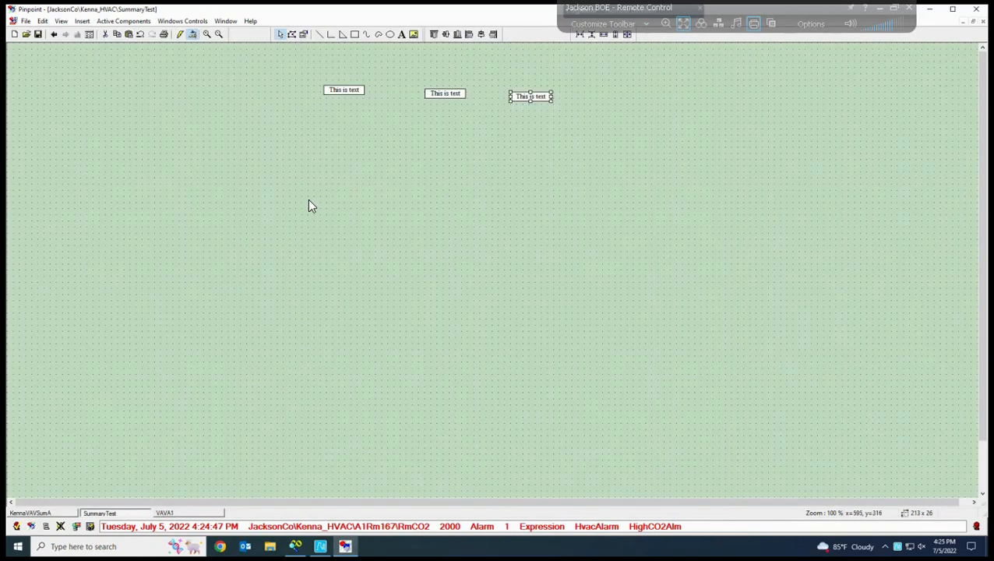
pyautogui.rightClick(206, 161)
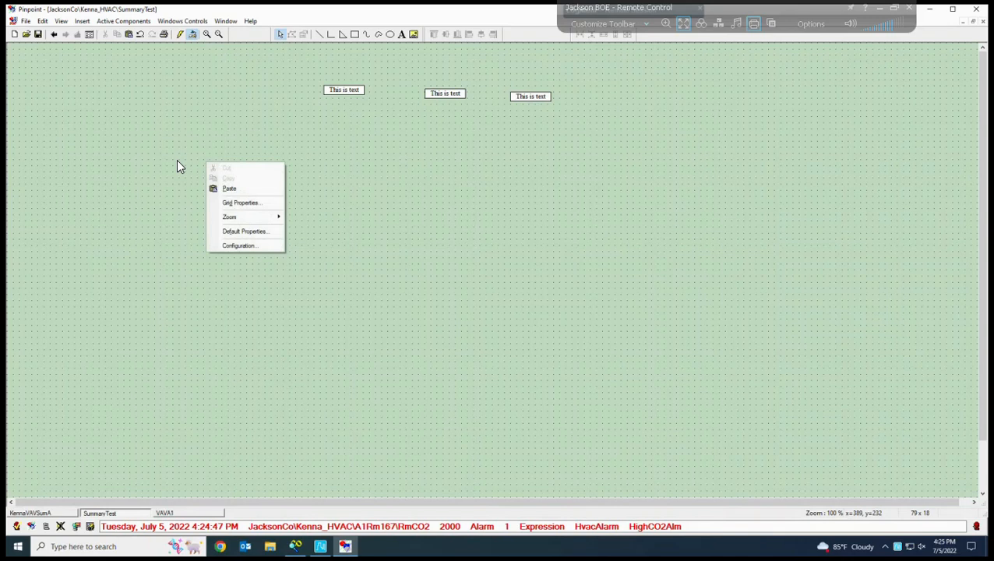
pyautogui.click(229, 189)
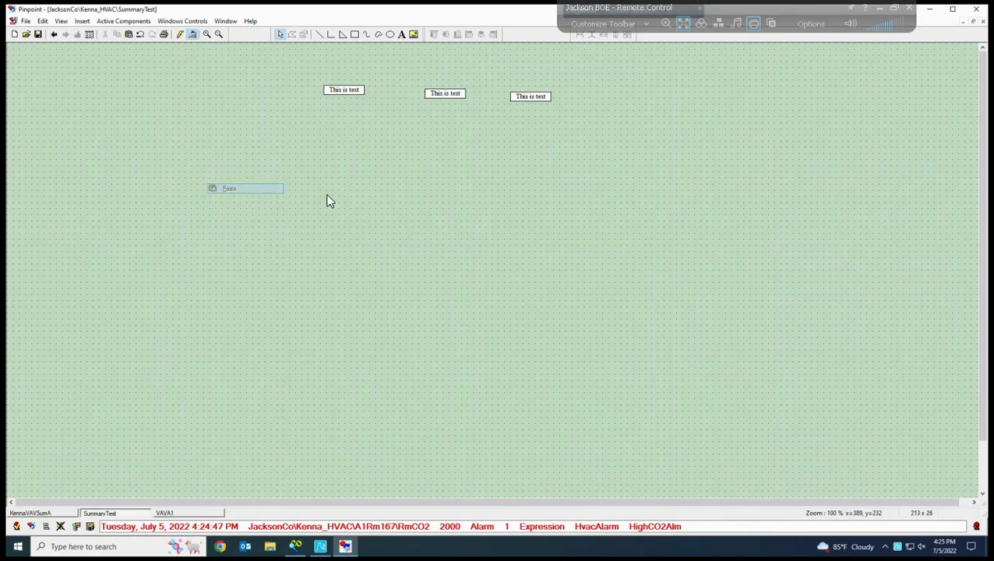
pyautogui.click(582, 360)
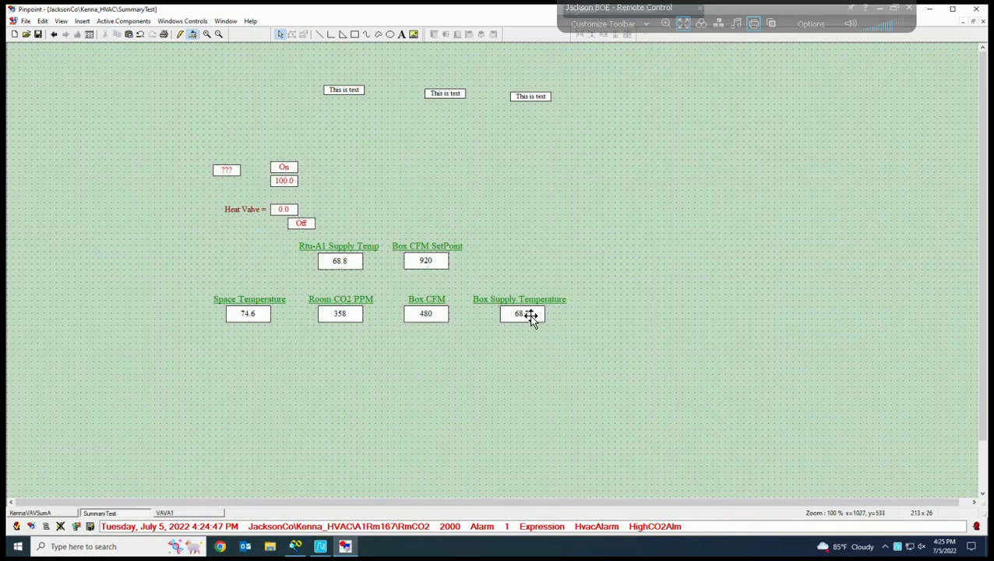
# Move Box Supply Temperature and Box CFM, each with its heading, up and to the right to start a horizontal row.
pyautogui.click(530, 318)
pyautogui.keyDown('shift'); pyautogui.click(534, 303); pyautogui.keyUp('shift')
pyautogui.moveTo(534, 304); pyautogui.dragTo(654, 141)
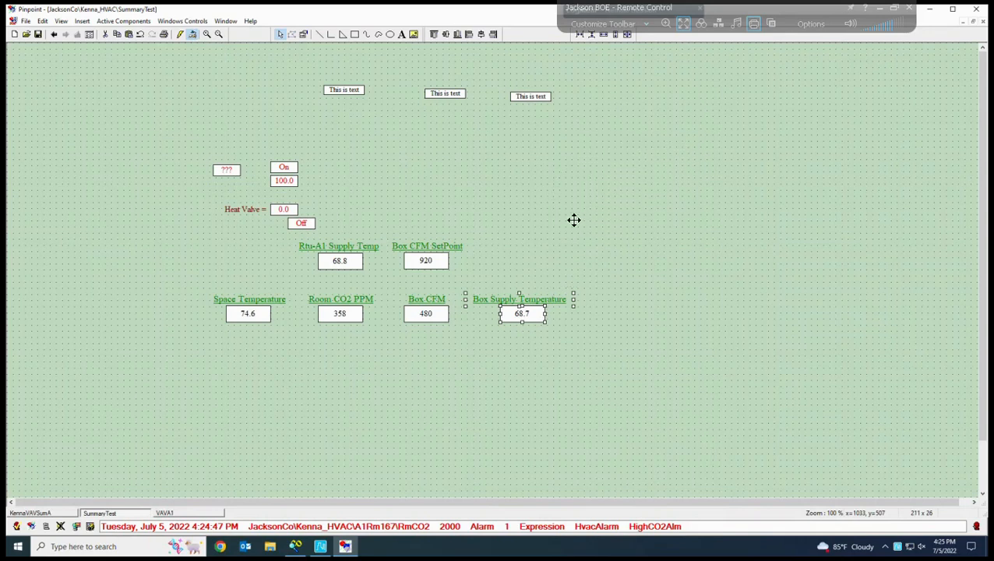
pyautogui.click(430, 313)
pyautogui.keyDown('shift'); pyautogui.click(431, 303); pyautogui.keyUp('shift')
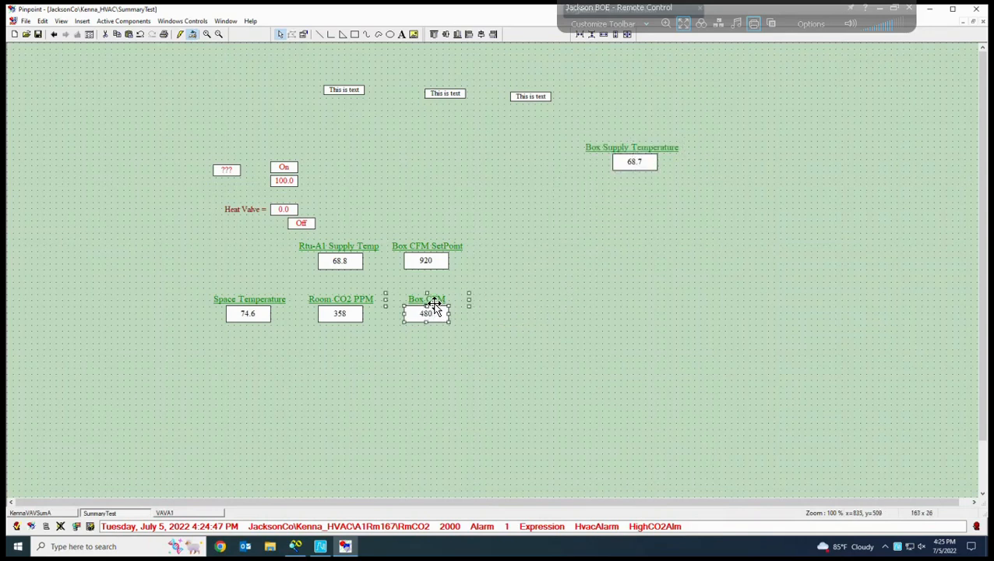
pyautogui.moveTo(432, 305); pyautogui.dragTo(750, 155)
# Move Box CFM SetPoint and Rtu-A1 Supply Temp with their headings into the row, to the left of Box Supply Temperature.
pyautogui.click(428, 261)
pyautogui.keyDown('shift'); pyautogui.click(436, 243); pyautogui.keyUp('shift')
pyautogui.moveTo(442, 234); pyautogui.dragTo(522, 146)
pyautogui.click(348, 267)
pyautogui.keyDown('shift'); pyautogui.click(355, 247); pyautogui.keyUp('shift')
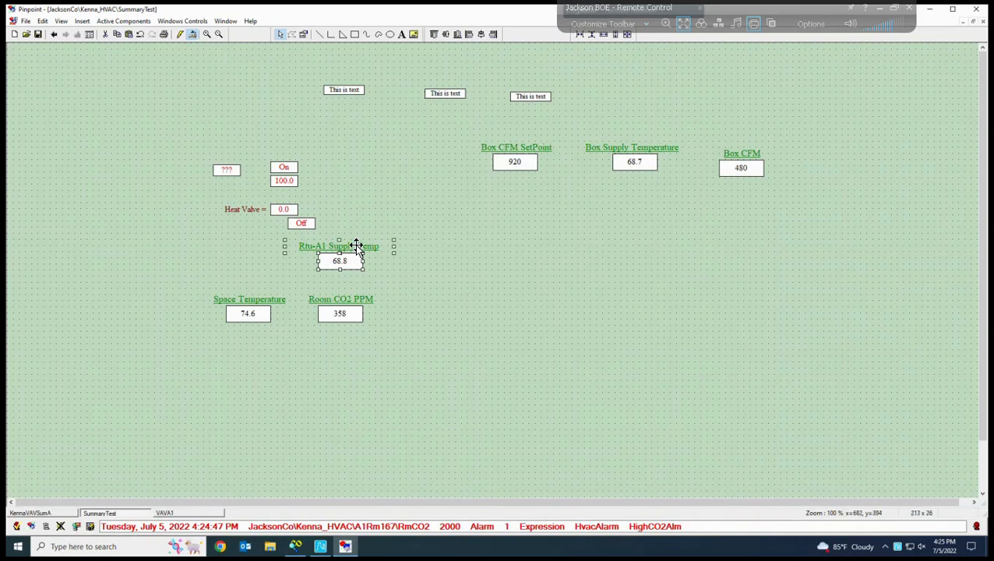
pyautogui.moveTo(352, 264); pyautogui.dragTo(437, 147)
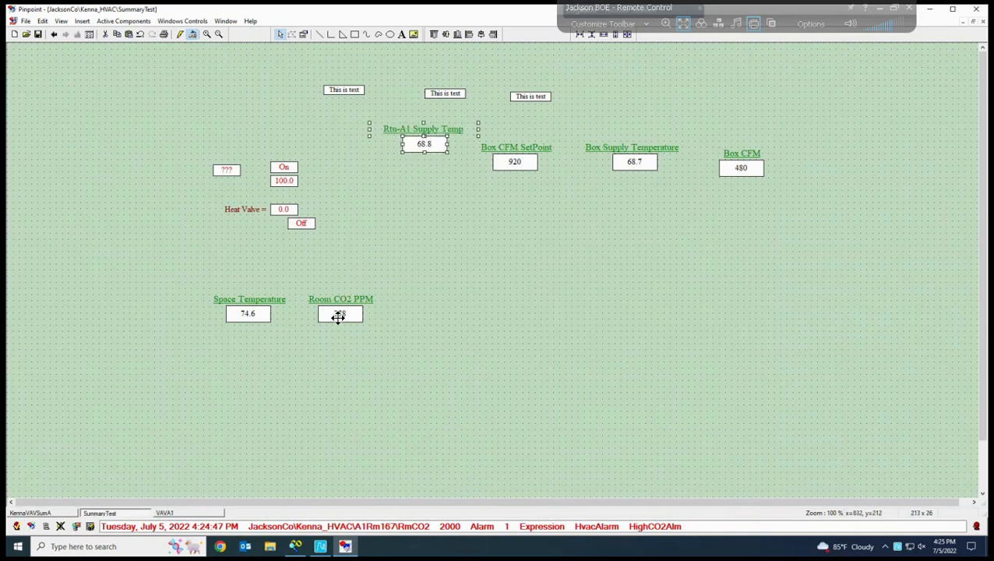
# Move Room CO2 PPM with its heading to the row's left end and Space Temperature with its heading to its right end.
pyautogui.click(339, 315)
pyautogui.keyDown('shift'); pyautogui.click(347, 302); pyautogui.keyUp('shift')
pyautogui.moveTo(348, 305); pyautogui.dragTo(366, 138)
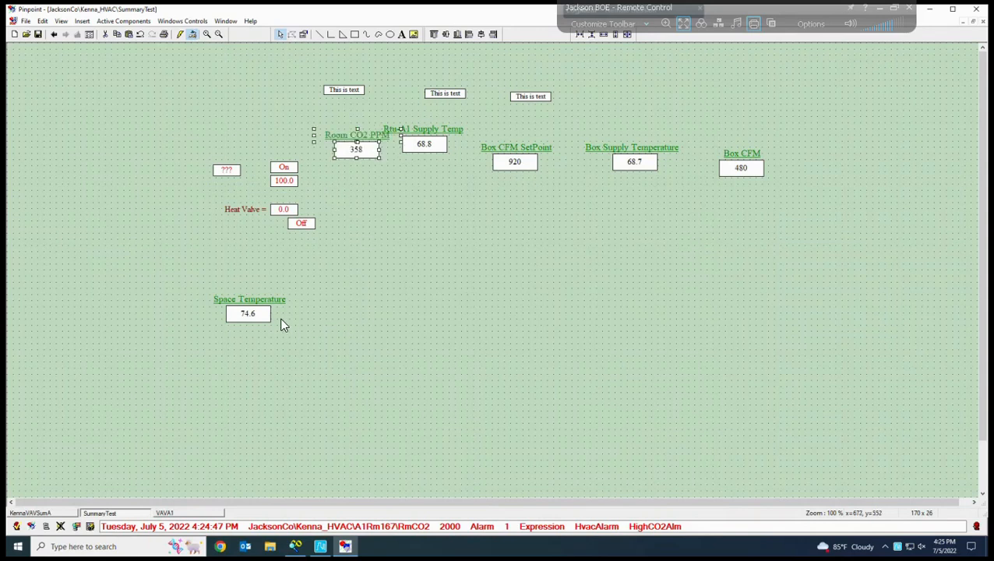
pyautogui.click(246, 313)
pyautogui.keyDown('shift'); pyautogui.click(258, 301); pyautogui.keyUp('shift')
pyautogui.moveTo(258, 301); pyautogui.dragTo(824, 141)
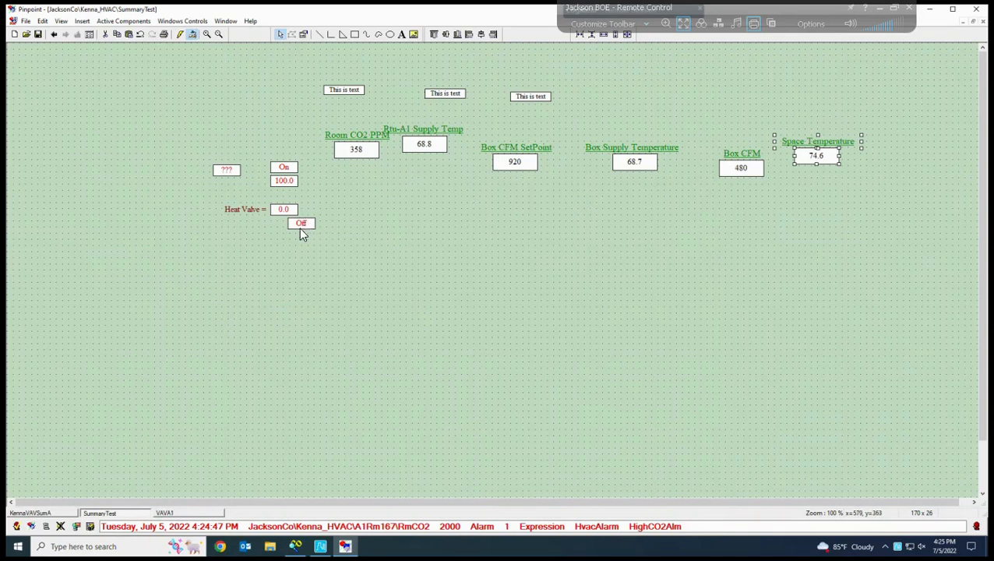
# Arrange the five red heat valve and damper value boxes in a rough row left of Room CO2 PPM.
pyautogui.moveTo(302, 227); pyautogui.dragTo(152, 161)
pyautogui.moveTo(282, 215); pyautogui.dragTo(191, 169)
pyautogui.moveTo(282, 184); pyautogui.dragTo(293, 153)
pyautogui.click(254, 150)
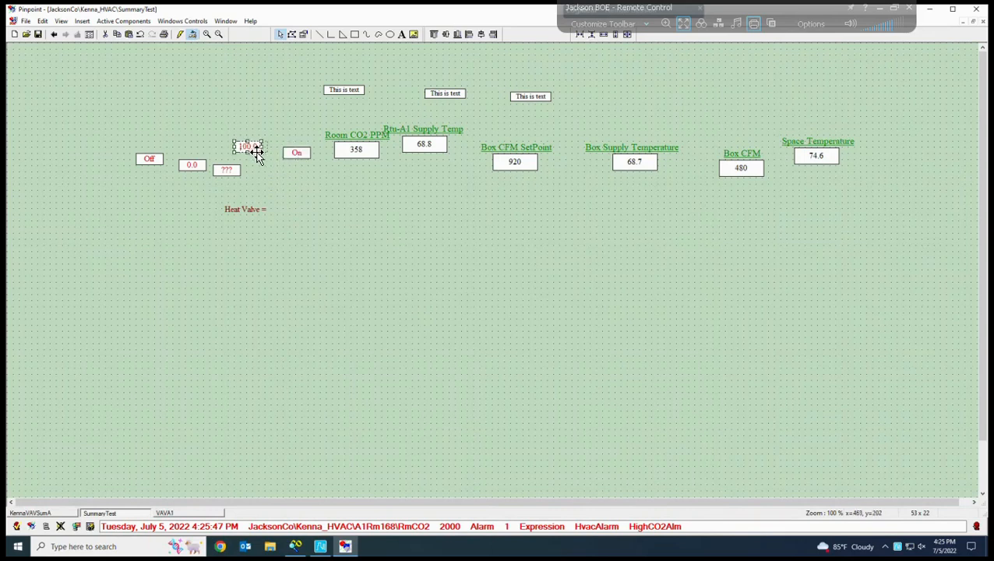
pyautogui.moveTo(257, 153); pyautogui.dragTo(180, 159)
pyautogui.click(222, 161)
pyautogui.moveTo(257, 152); pyautogui.dragTo(306, 164)
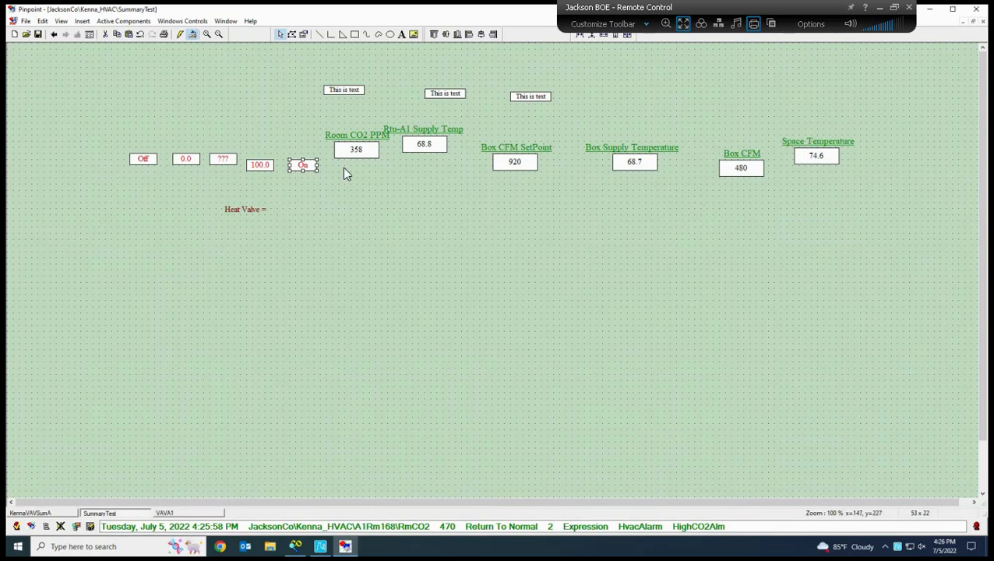
# Align the six green headings on one horizontal line with the Space Temperature heading.
pyautogui.click(355, 138)
pyautogui.keyDown('shift'); pyautogui.click(422, 133); pyautogui.keyUp('shift')
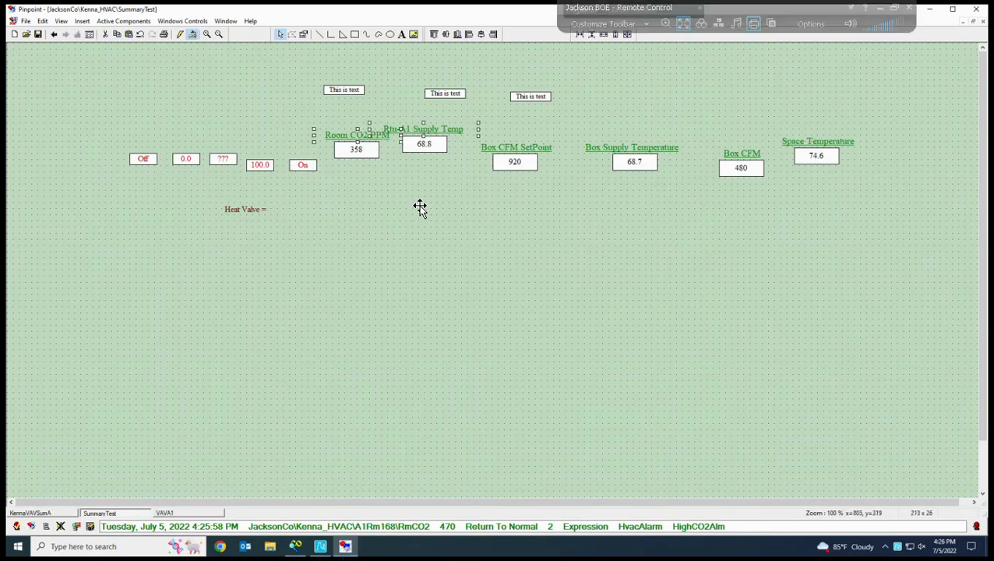
pyautogui.click(366, 134)
pyautogui.keyDown('shift'); pyautogui.click(433, 132); pyautogui.keyUp('shift')
pyautogui.keyDown('shift'); pyautogui.click(526, 152); pyautogui.keyUp('shift')
pyautogui.keyDown('shift'); pyautogui.click(627, 147); pyautogui.keyUp('shift')
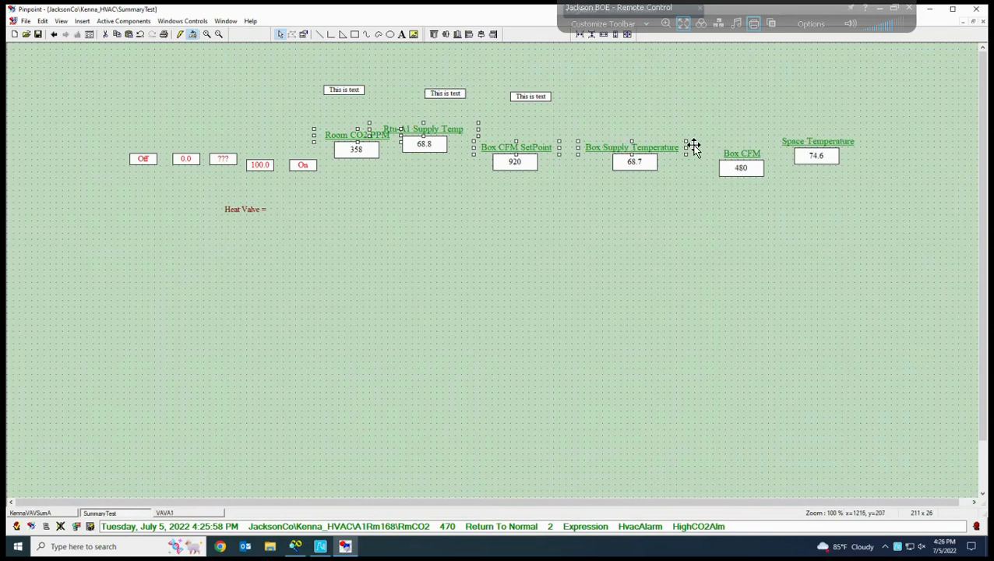
pyautogui.keyDown('shift'); pyautogui.click(742, 153); pyautogui.keyUp('shift')
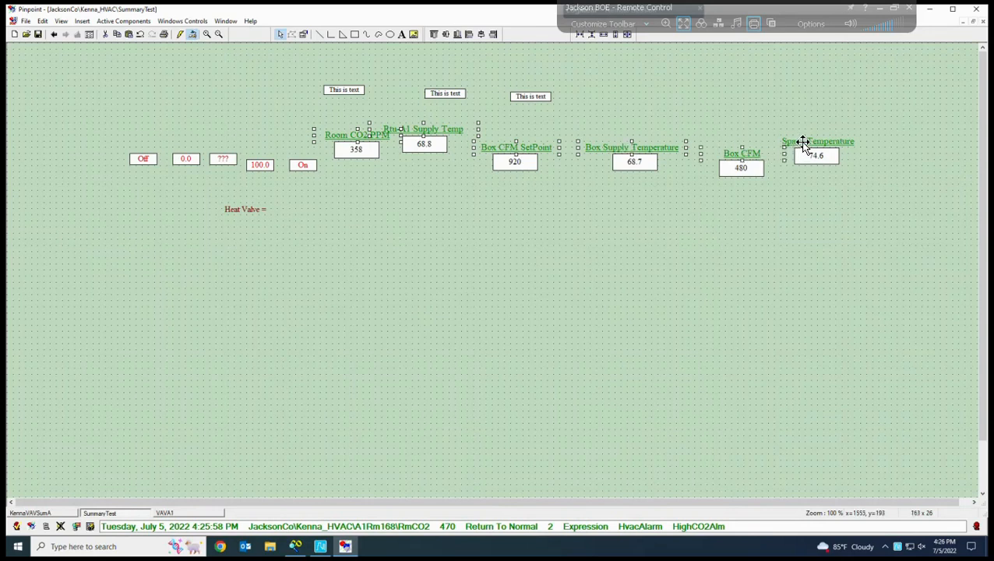
pyautogui.keyDown('shift'); pyautogui.click(802, 144); pyautogui.keyUp('shift')
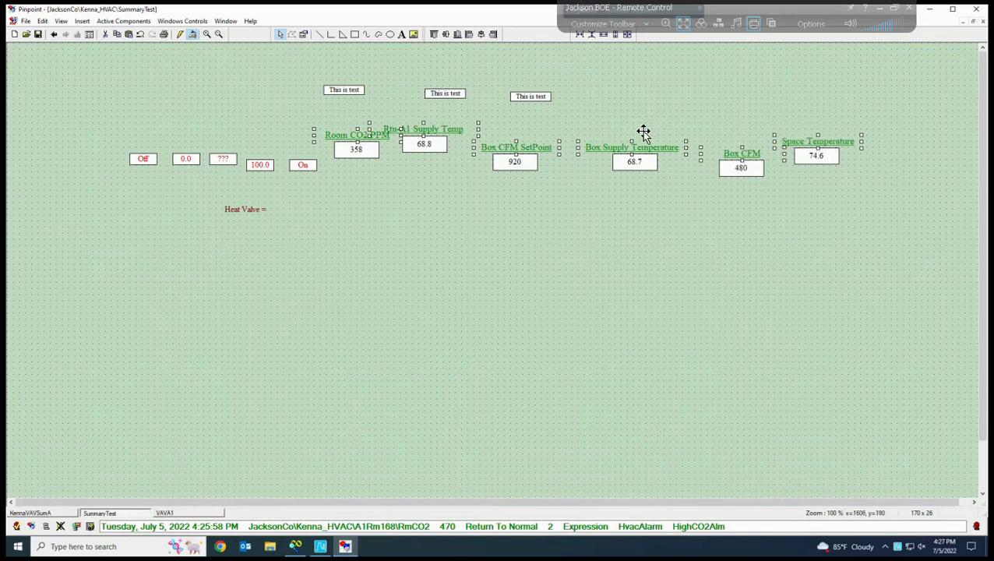
pyautogui.click(446, 35)
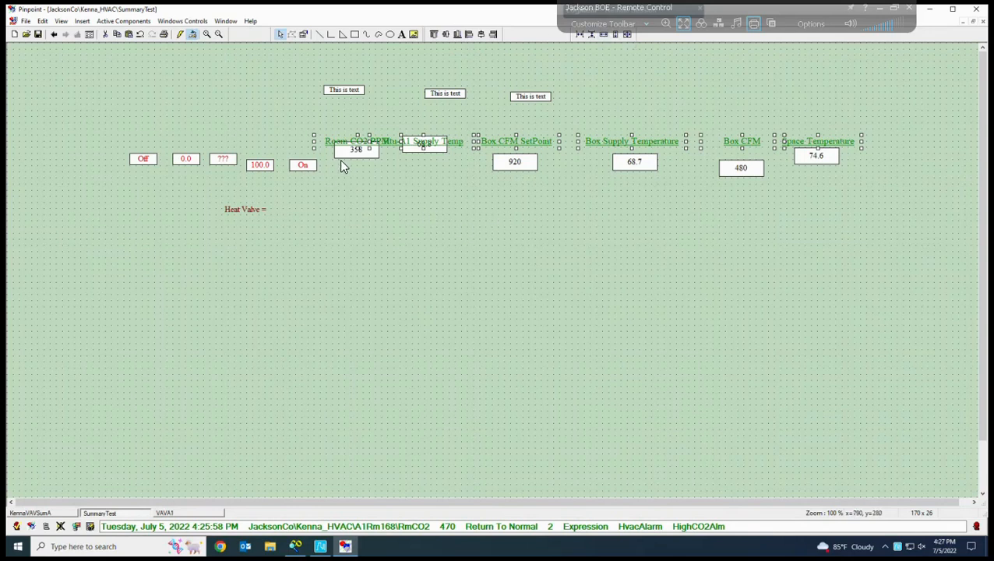
# Make the six green headings the same width and space them evenly across the row.
pyautogui.click(604, 37)
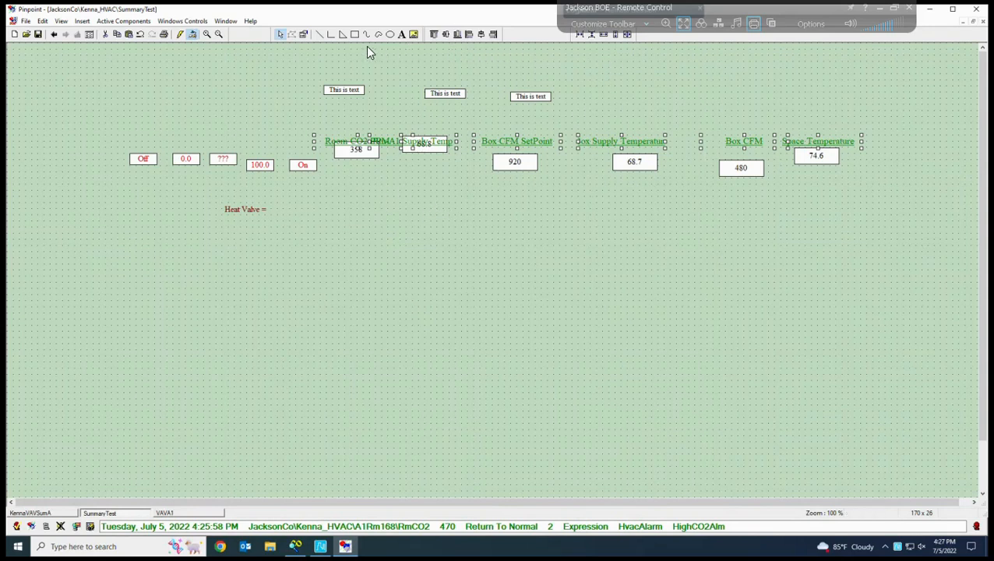
pyautogui.click(578, 35)
pyautogui.click(505, 270)
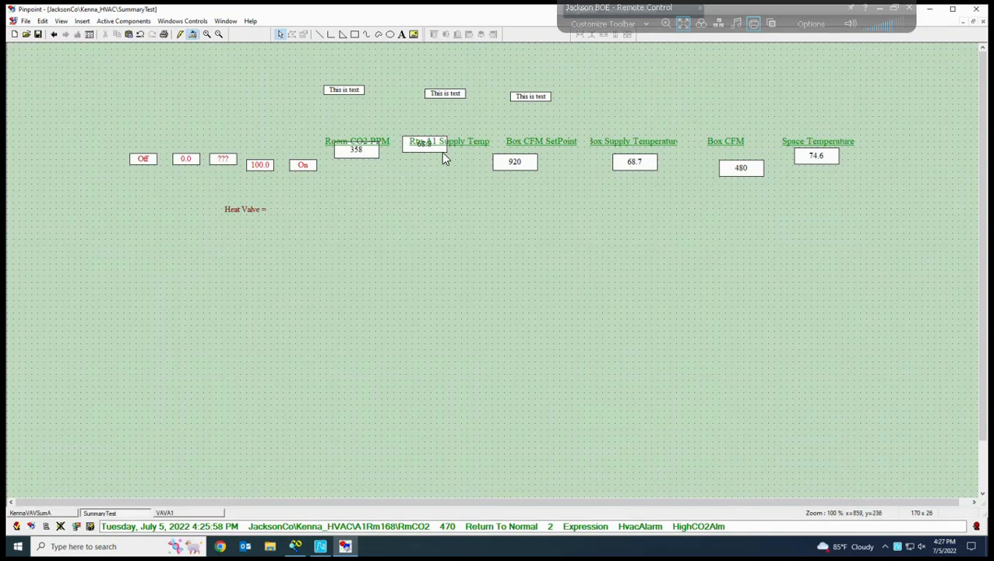
# Place the Room CO2, Rtu-A1 supply, CFM setpoint, box supply and Box CFM value boxes under their matching headings.
pyautogui.moveTo(439, 148); pyautogui.dragTo(442, 166)
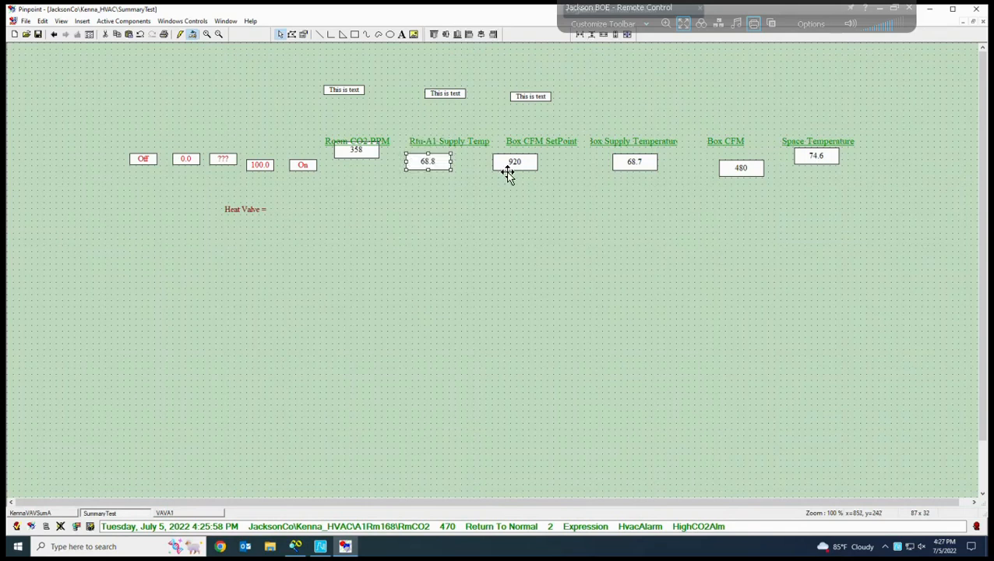
pyautogui.moveTo(528, 171); pyautogui.dragTo(570, 170)
pyautogui.moveTo(639, 171)
pyautogui.mouseDown()
pyautogui.moveTo(655, 172)
pyautogui.moveTo(639, 171)
pyautogui.mouseUp()
pyautogui.moveTo(746, 171); pyautogui.dragTo(728, 165)
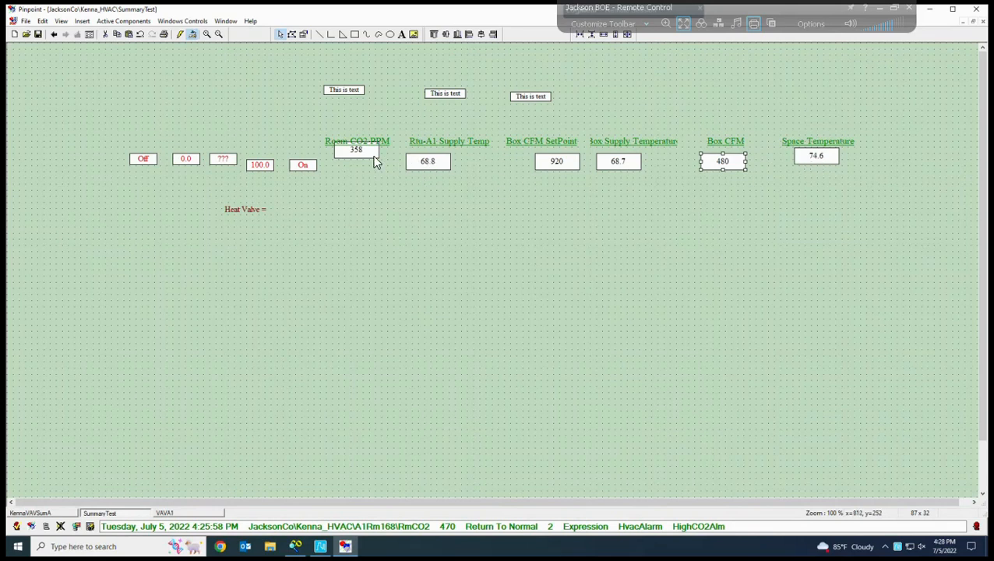
pyautogui.moveTo(363, 158); pyautogui.dragTo(360, 162)
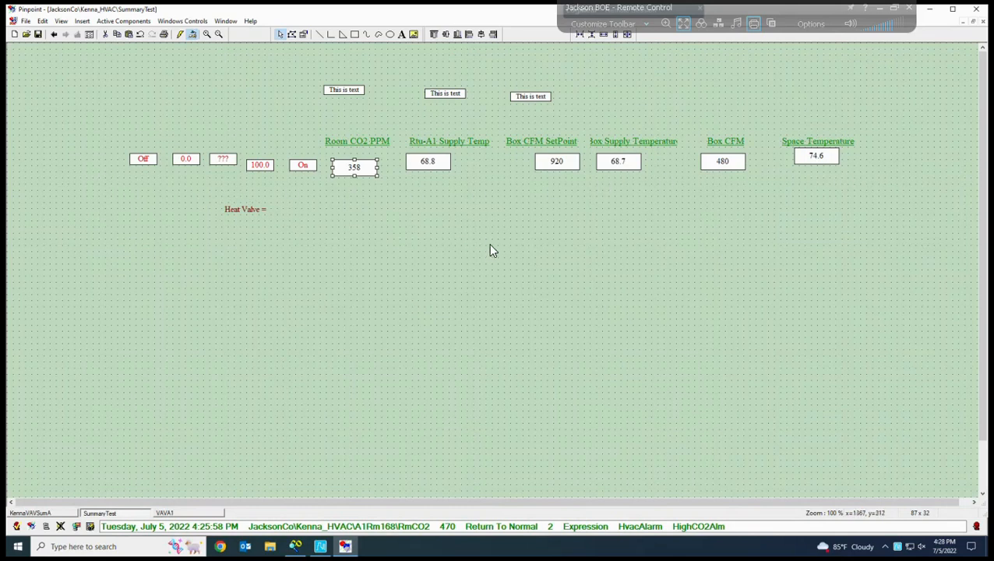
# Make all the red and black value boxes the same size and enlarge them together to 84 x 36.
pyautogui.moveTo(110, 142); pyautogui.dragTo(873, 197)
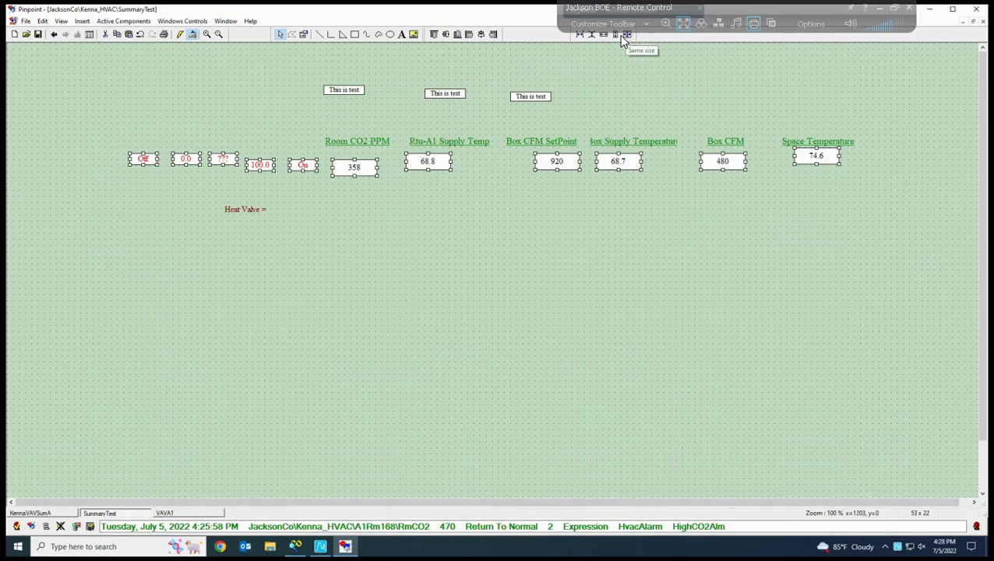
pyautogui.moveTo(719, 13); pyautogui.dragTo(784, 9)
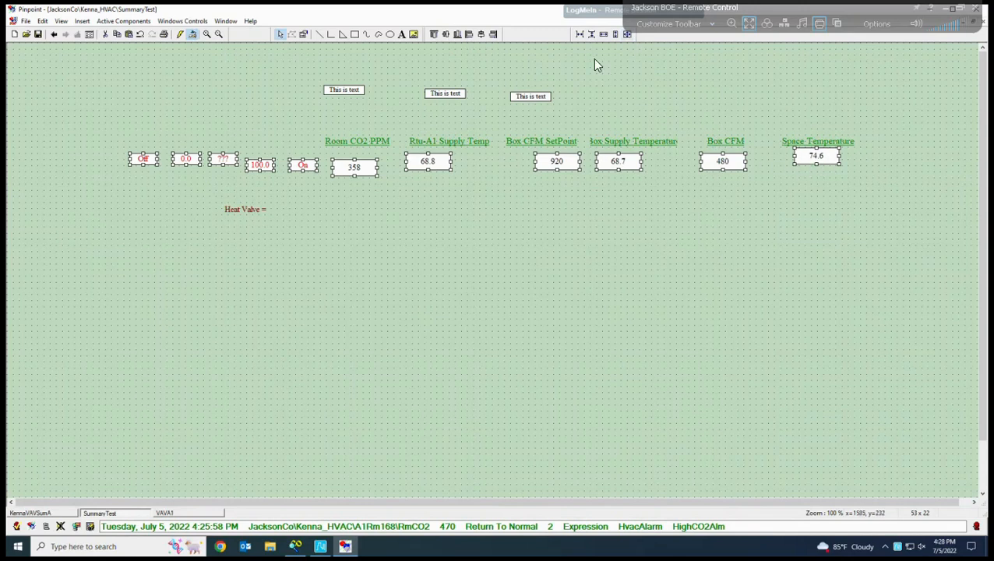
pyautogui.click(628, 38)
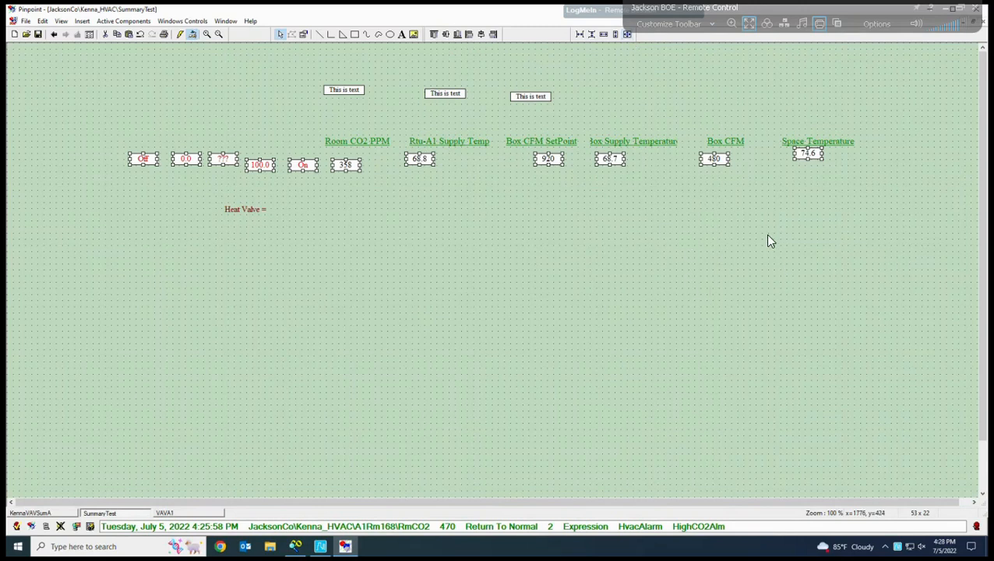
pyautogui.moveTo(714, 165); pyautogui.dragTo(714, 168)
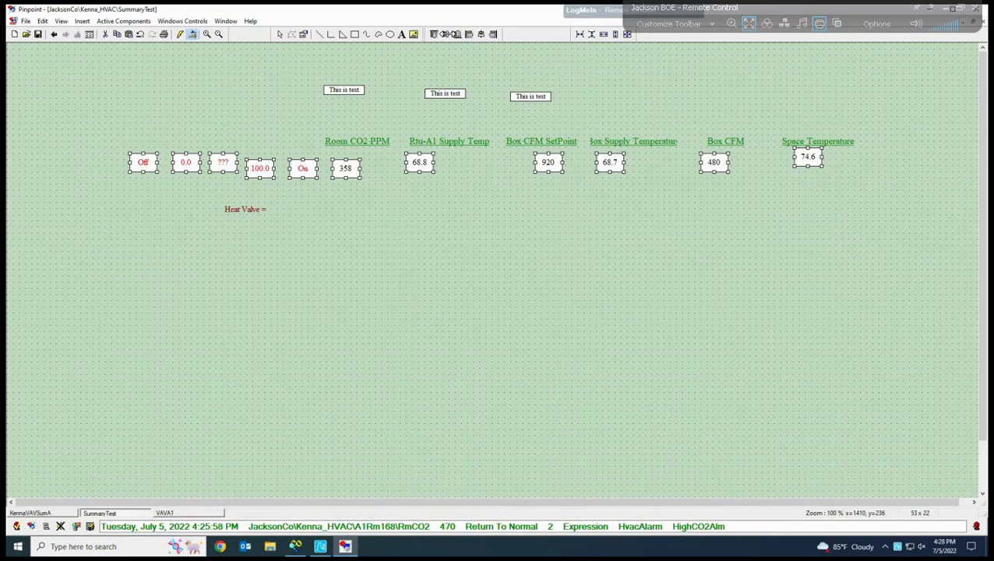
pyautogui.click(459, 221)
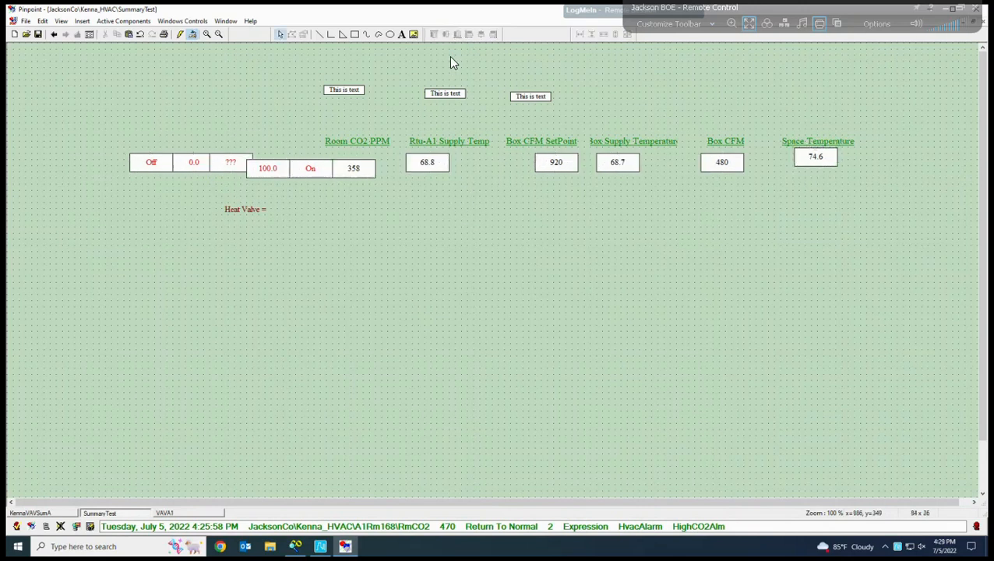
# Align all the value boxes on one horizontal line and space them evenly across the row.
pyautogui.moveTo(101, 137); pyautogui.dragTo(868, 192)
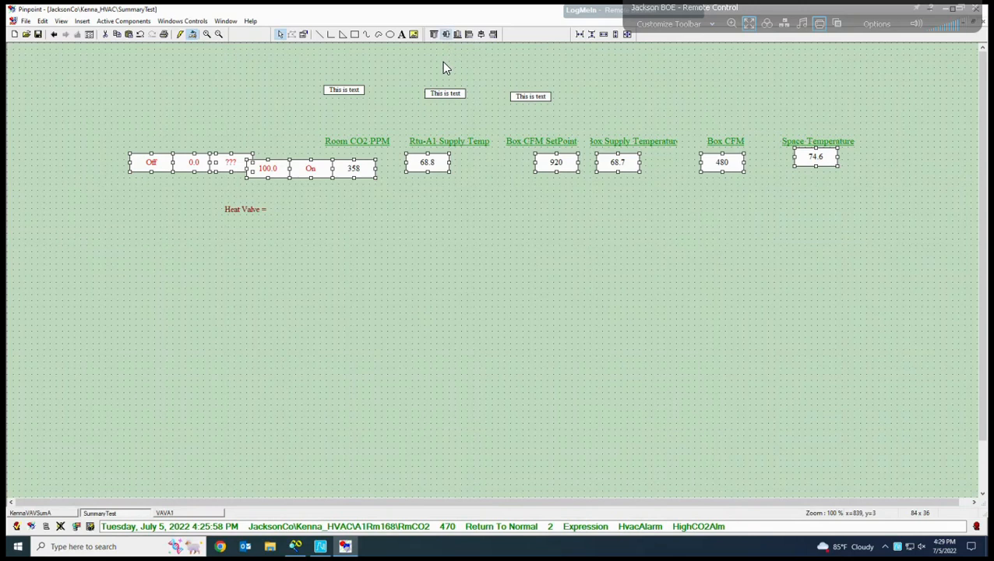
pyautogui.click(446, 34)
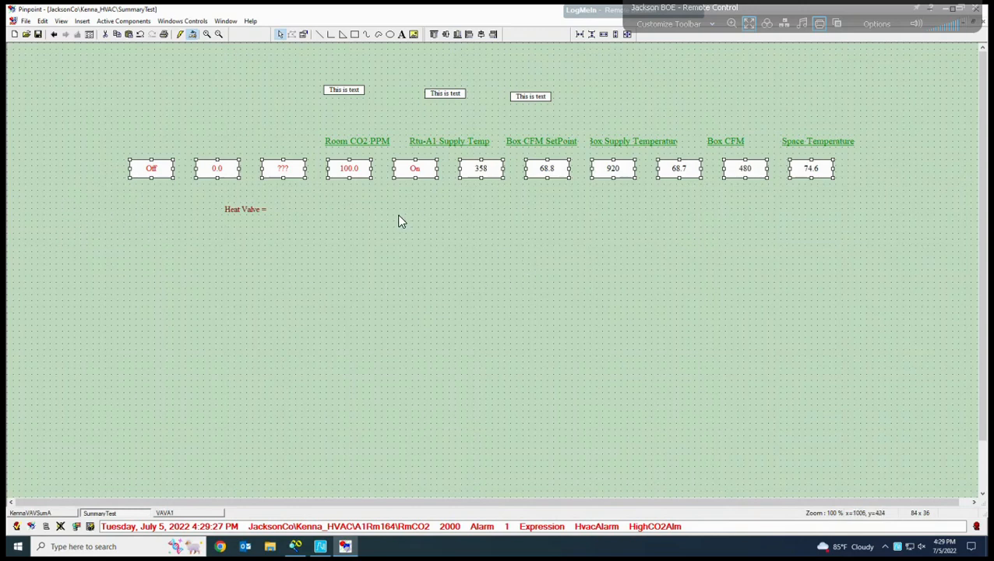
pyautogui.click(121, 23)
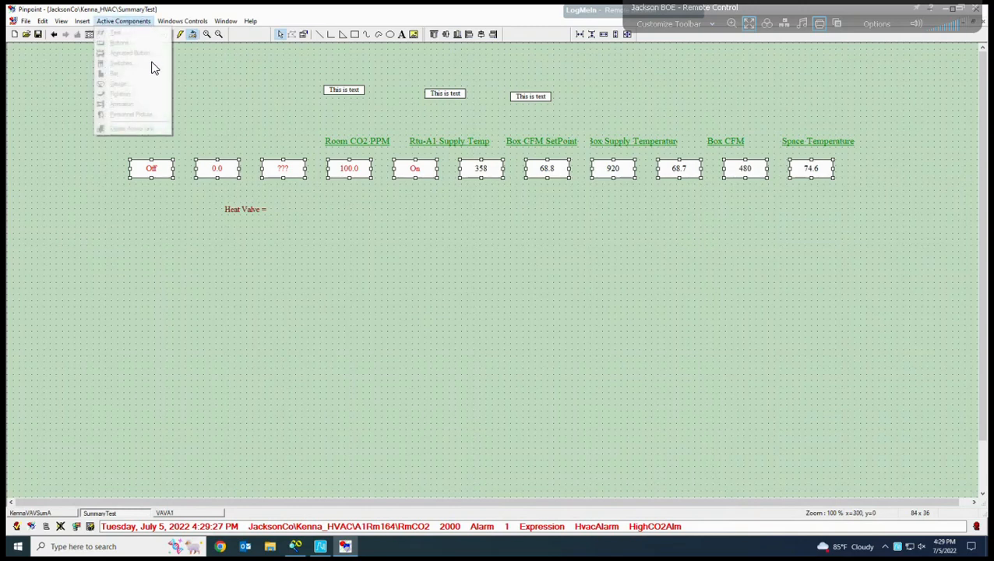
pyautogui.click(260, 104)
# Insert a button control and place it at the start of the value row, before the first red box.
pyautogui.click(123, 21)
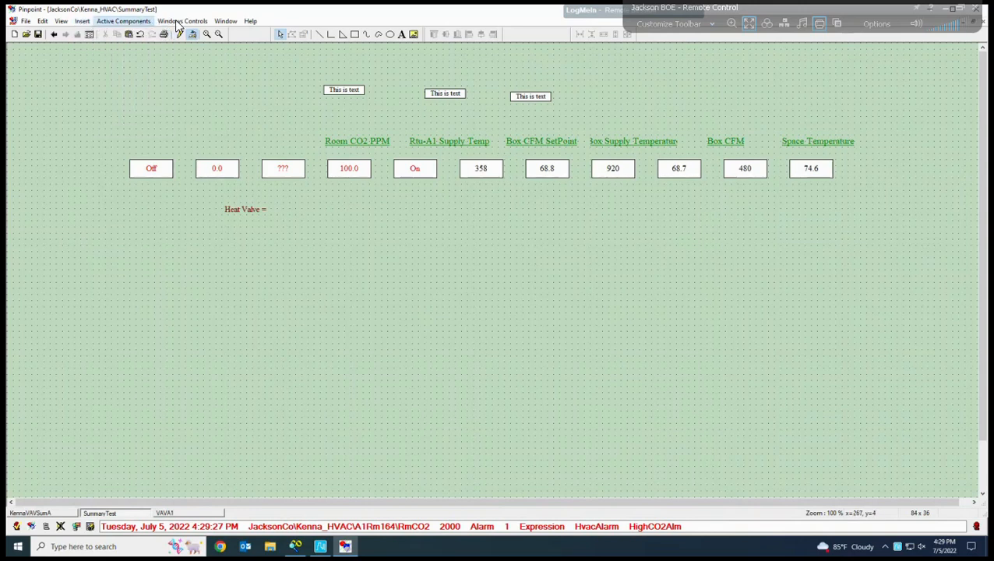
pyautogui.moveTo(184, 24)
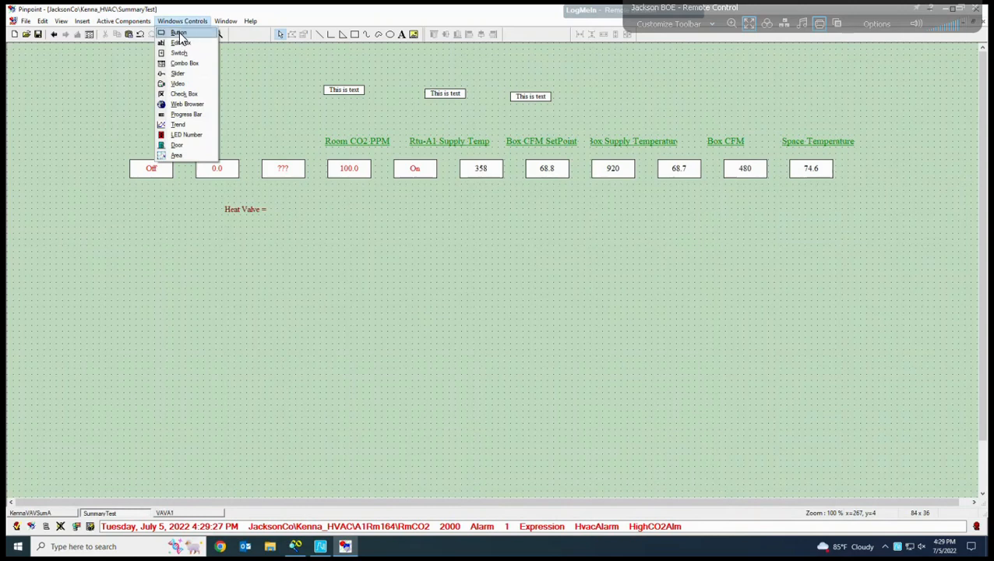
pyautogui.click(180, 32)
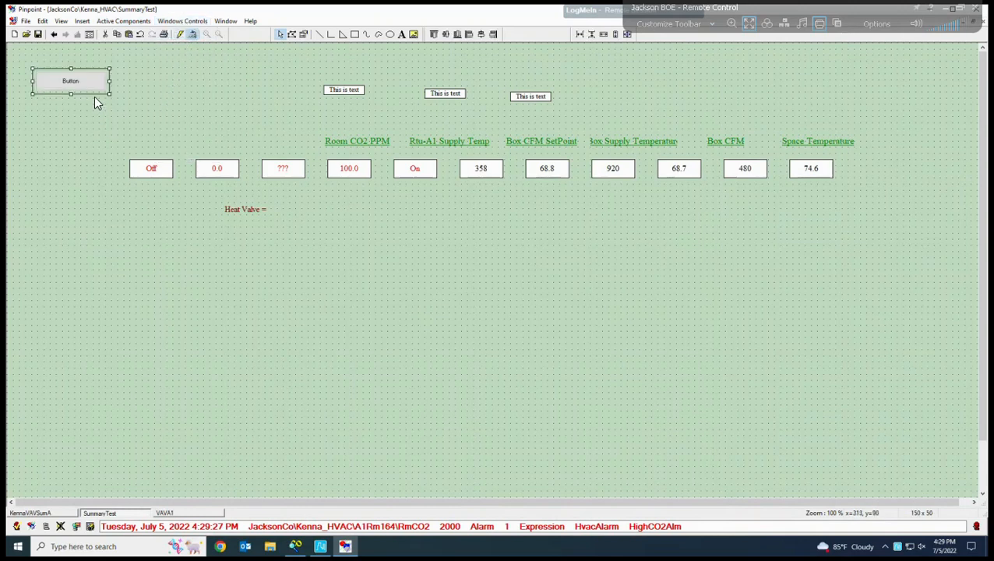
pyautogui.moveTo(93, 94); pyautogui.dragTo(90, 178)
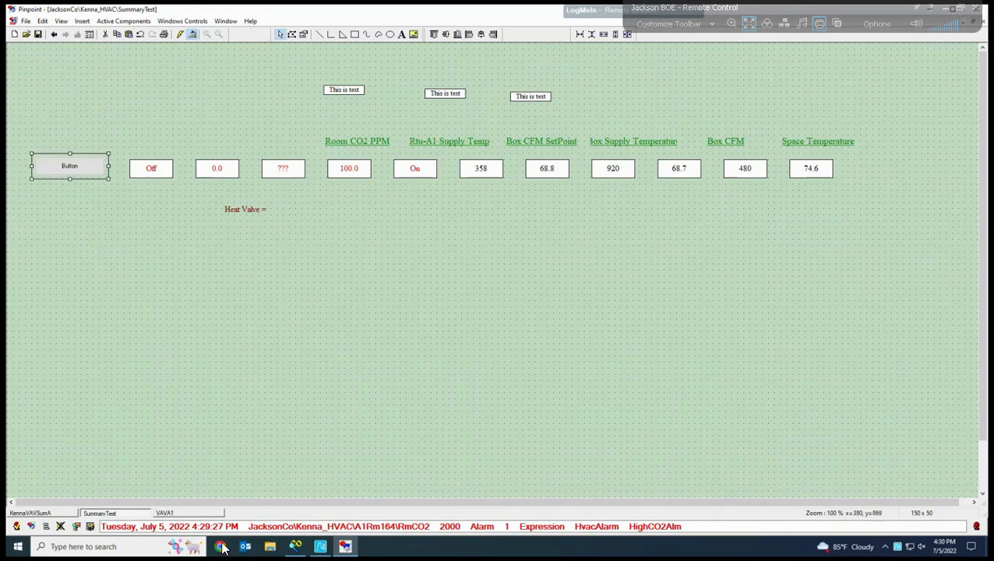
# Copy the RTU-A1 button from the VAVA1 graphic into SummaryTest and place it above the new button.
pyautogui.click(206, 514)
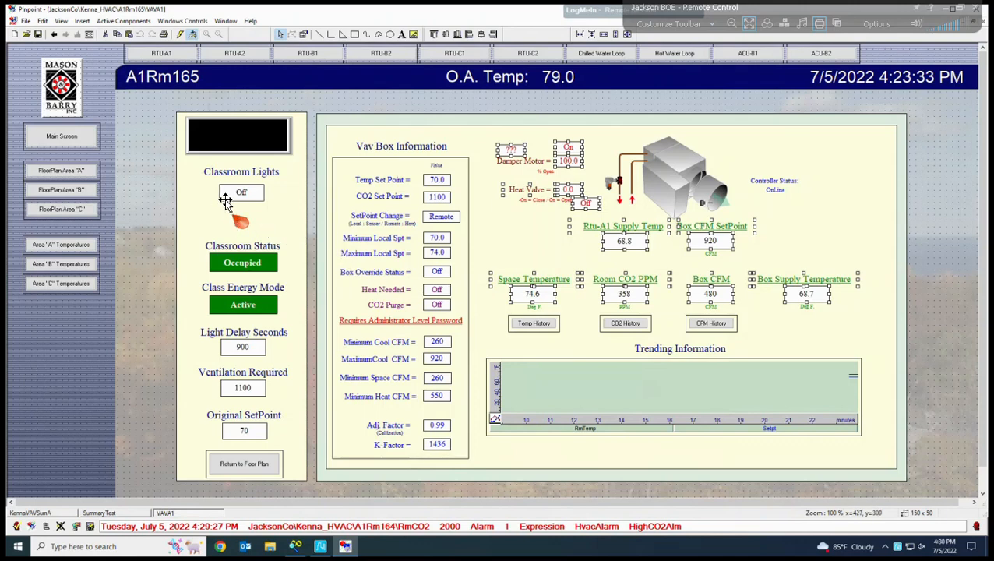
pyautogui.click(168, 62)
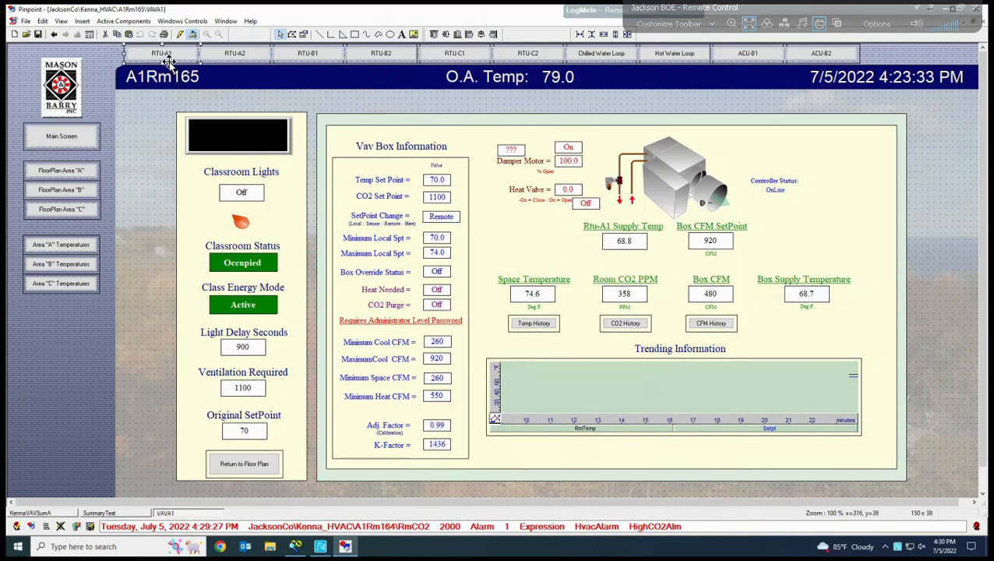
pyautogui.rightClick(168, 62)
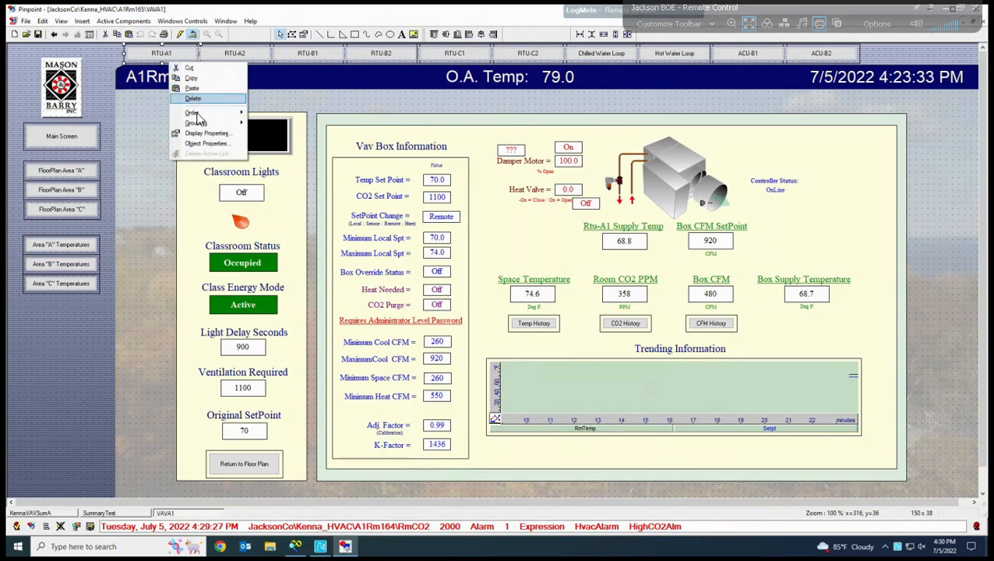
pyautogui.click(192, 78)
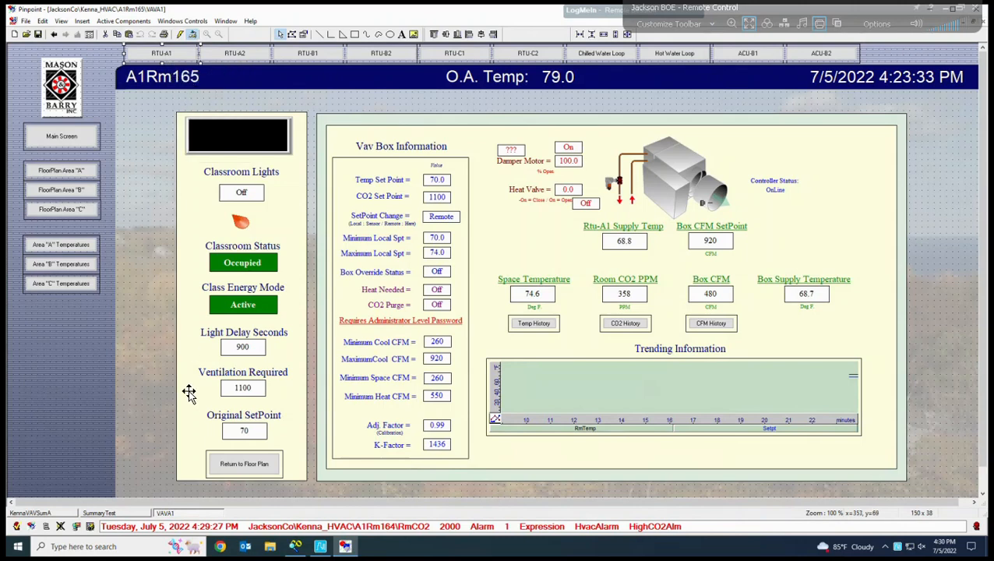
pyautogui.click(131, 513)
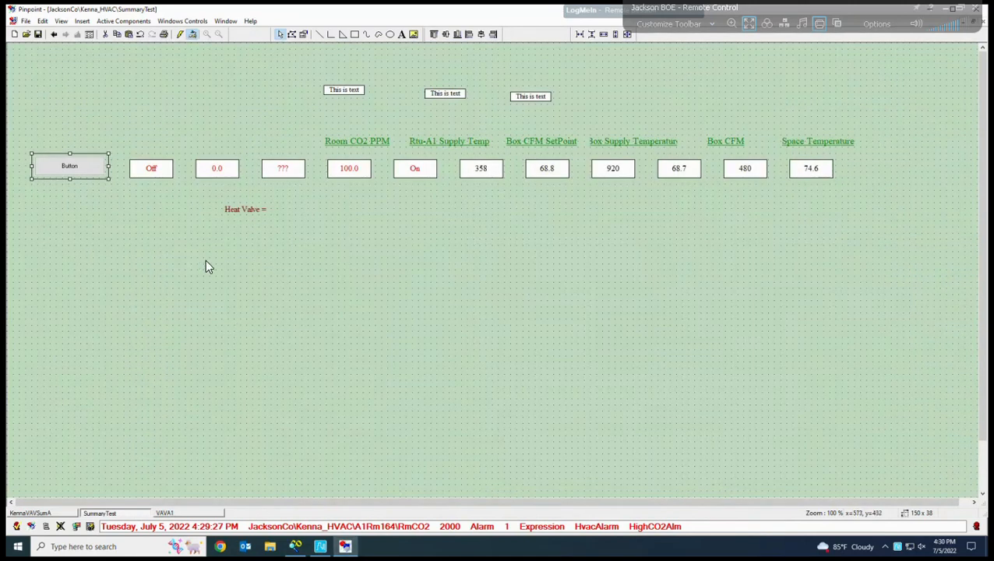
pyautogui.rightClick(177, 254)
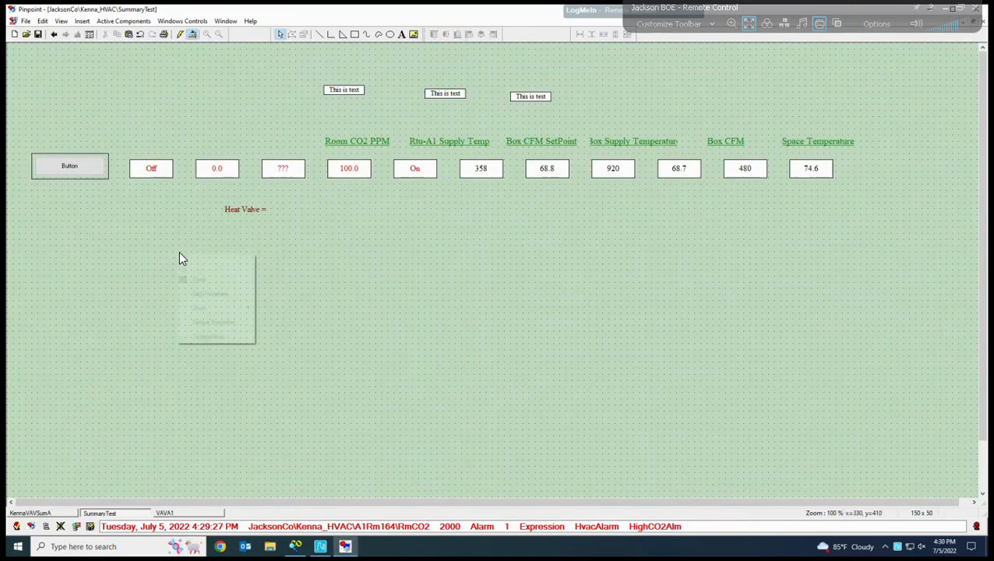
pyautogui.click(198, 279)
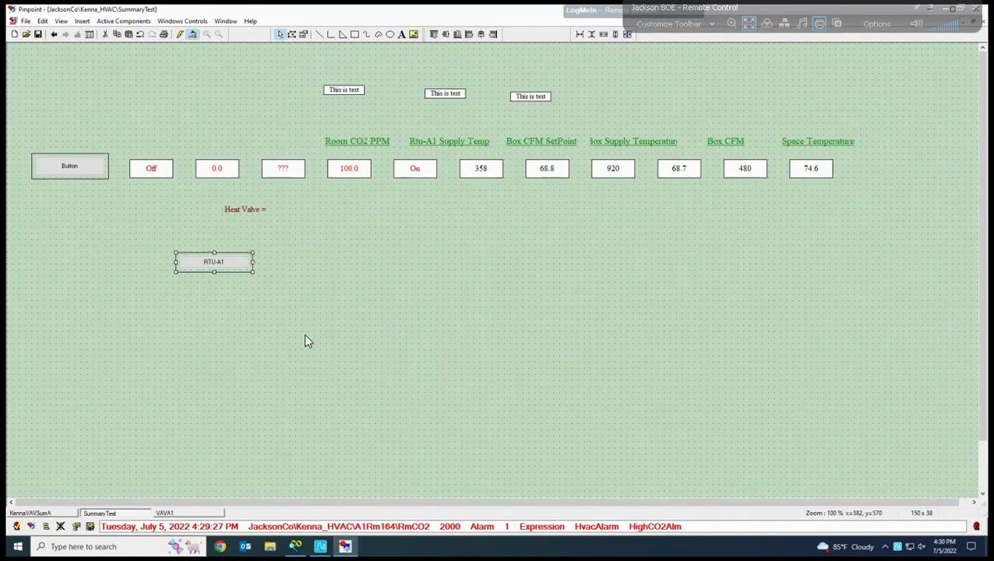
pyautogui.moveTo(224, 272); pyautogui.dragTo(113, 104)
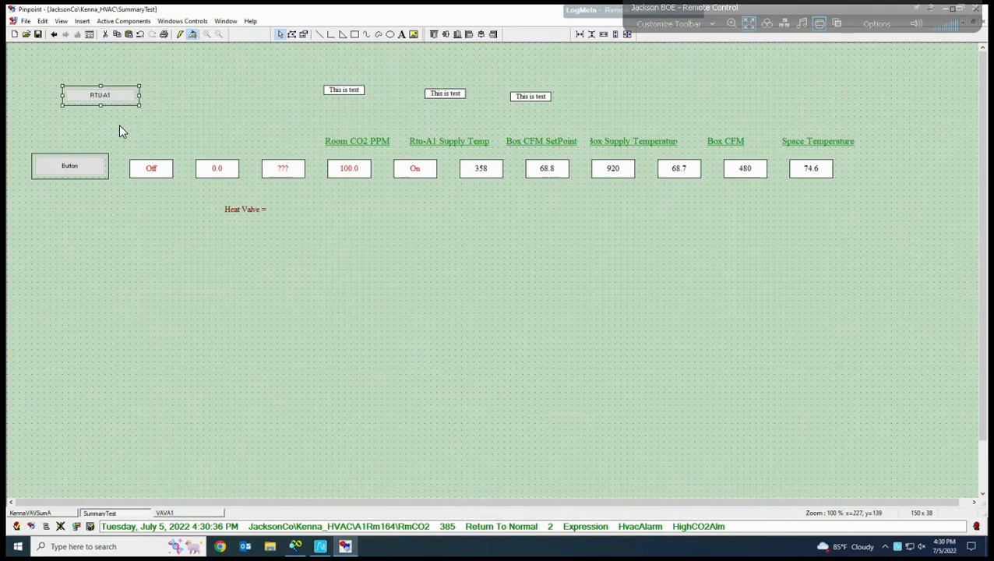
pyautogui.click(89, 179)
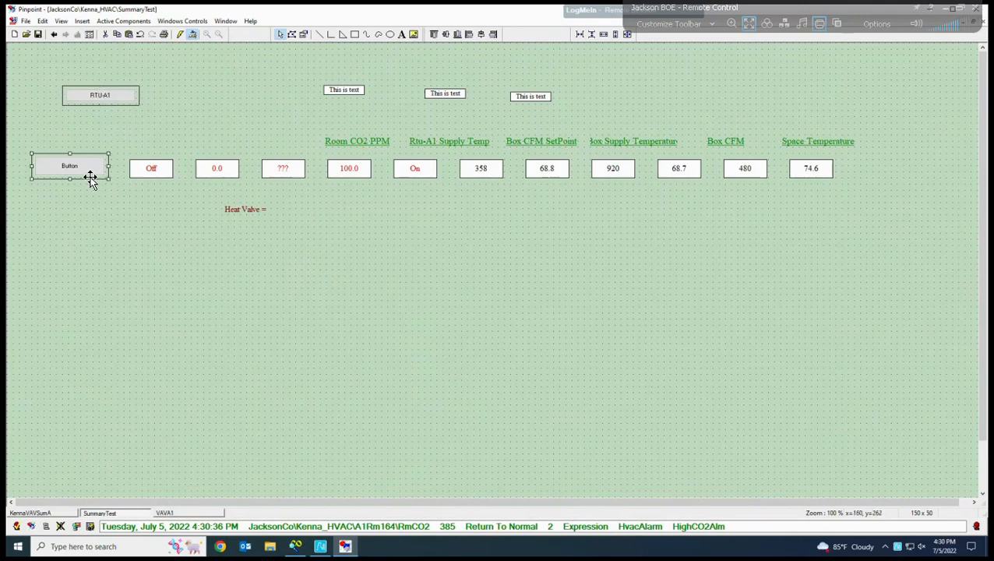
pyautogui.rightClick(89, 179)
pyautogui.moveTo(128, 240)
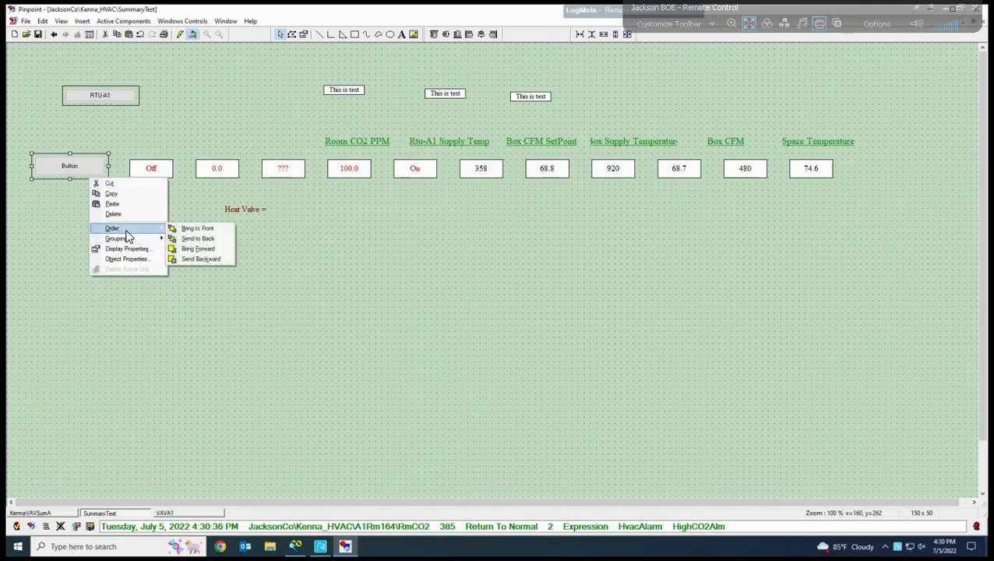
pyautogui.click(353, 312)
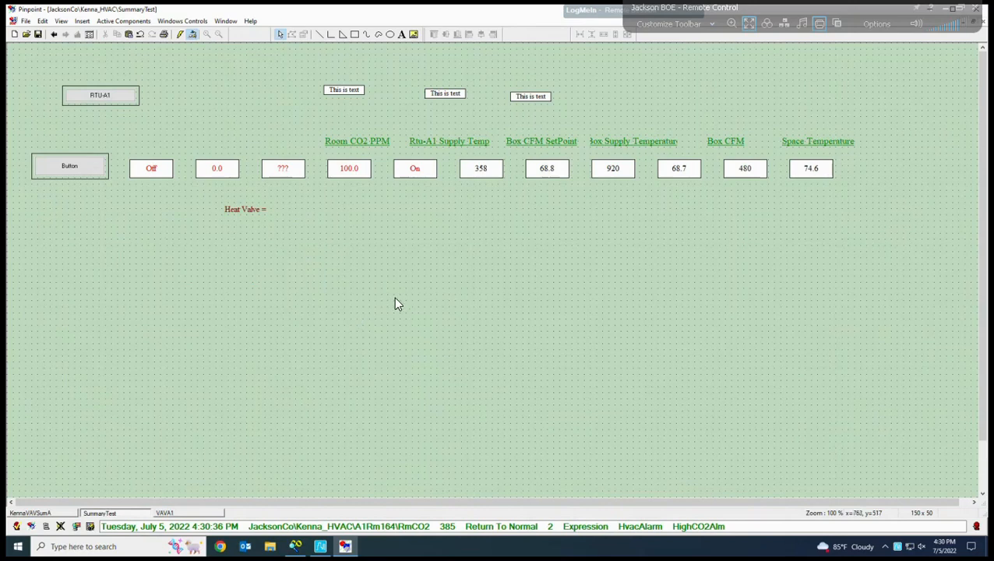
# Draw a vertical line about 228 units tall between the new button and the first value box.
pyautogui.click(319, 36)
pyautogui.moveTo(125, 130)
pyautogui.mouseDown()
pyautogui.moveTo(123, 247)
pyautogui.moveTo(123, 203)
pyautogui.mouseUp()
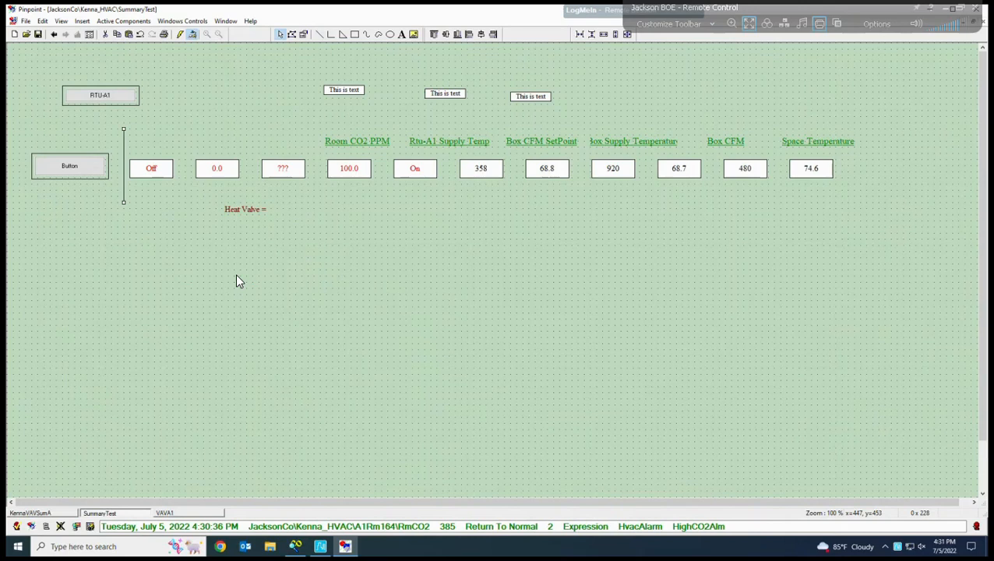
# Delete the Heat Valve label and the three "This is text" boxes.
pyautogui.click(247, 210)
pyautogui.press('Delete')
pyautogui.moveTo(296, 65); pyautogui.dragTo(624, 117)
pyautogui.press('Delete')
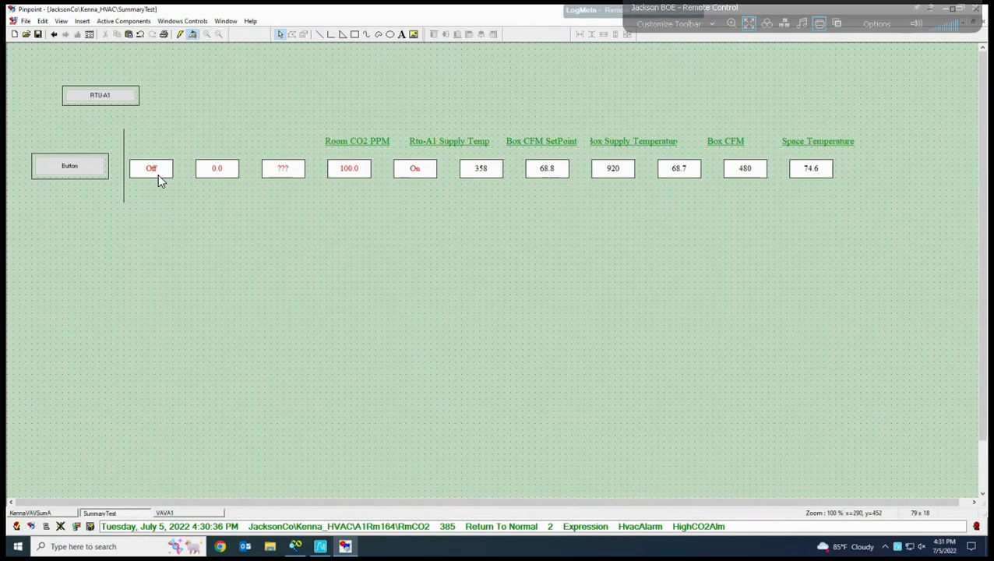
# Run the panel to refresh its live values, return to editing and delete the value box reading ???
pyautogui.click(179, 35)
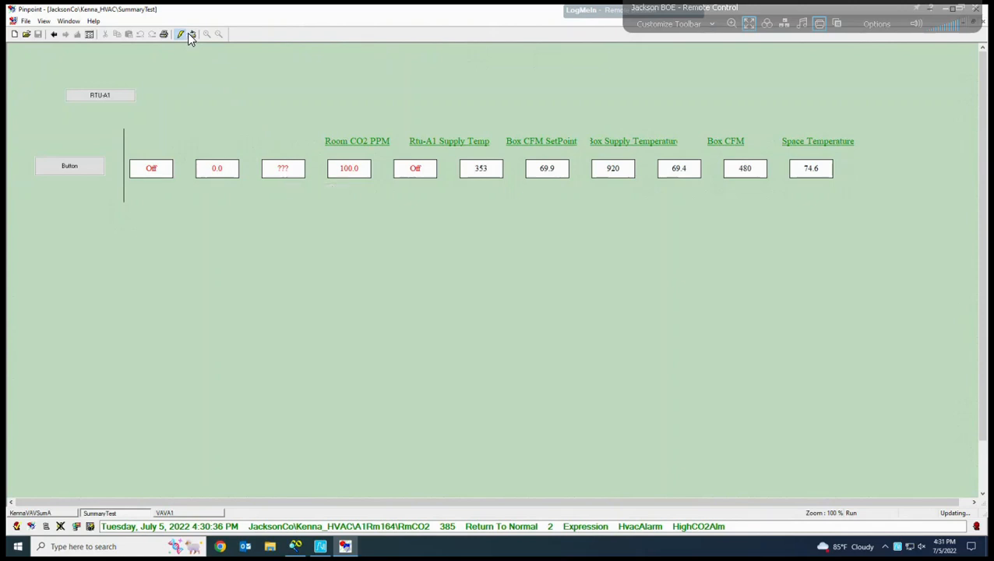
pyautogui.click(288, 171)
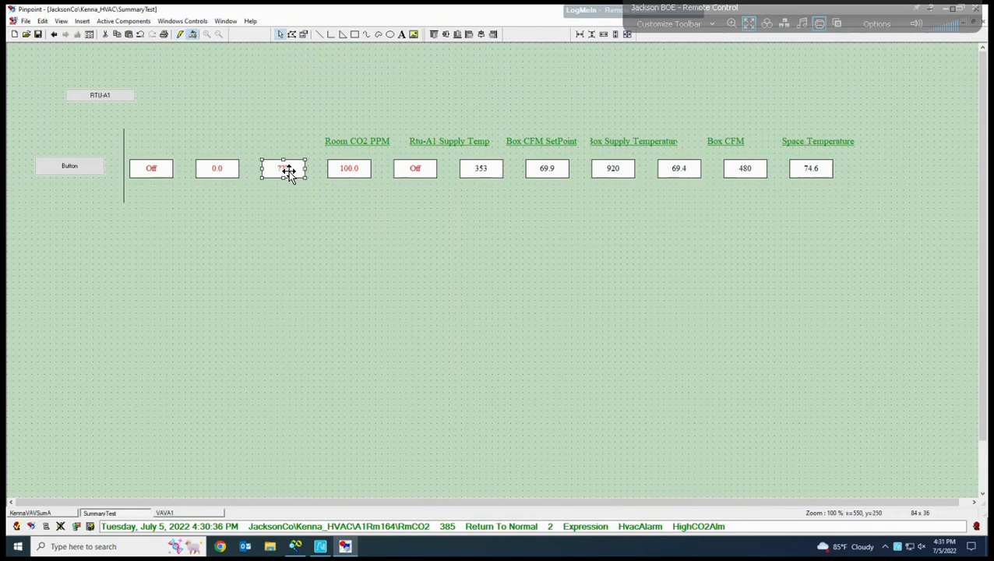
pyautogui.press('Delete')
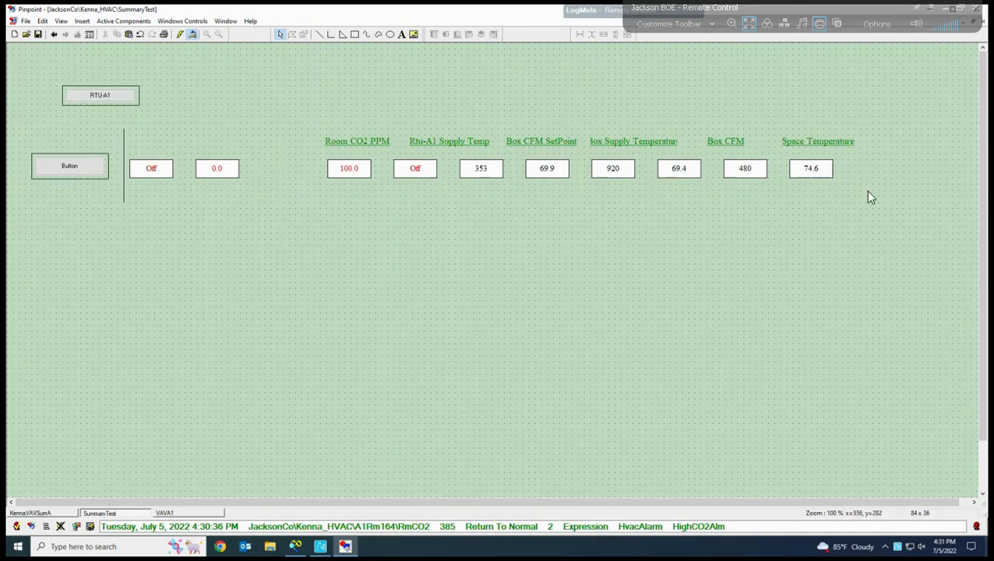
# Shift the six green headings and the eight value boxes after the deleted one left to close the gap.
pyautogui.moveTo(765, 236); pyautogui.dragTo(255, 224)
pyautogui.press('Left')
pyautogui.press('Left')
pyautogui.press('Left')
pyautogui.press('Left')
pyautogui.press('Left')
pyautogui.press('Left')
pyautogui.press('Left')
pyautogui.press('Left')
pyautogui.press('Left')
pyautogui.press('Left')
pyautogui.press('Left')
pyautogui.press('Left')
pyautogui.press('Left')
pyautogui.press('Left')
pyautogui.press('Left')
pyautogui.press('Left')
pyautogui.press('Left')
pyautogui.press('Left')
pyautogui.press('Left')
pyautogui.press('Left')
pyautogui.press('Left')
pyautogui.press('Left')
pyautogui.press('Left')
pyautogui.press('Left')
pyautogui.press('Left')
pyautogui.press('Left')
pyautogui.press('Left')
pyautogui.press('Left')
pyautogui.press('Left')
pyautogui.press('Left')
pyautogui.press('Left')
pyautogui.press('Left')
pyautogui.press('Left')
pyautogui.press('Left')
pyautogui.press('Left')
pyautogui.press('Left')
pyautogui.press('Left')
pyautogui.press('Left')
pyautogui.press('Left')
pyautogui.press('Left')
pyautogui.press('Left')
pyautogui.press('Left')
pyautogui.press('Left')
pyautogui.press('Left')
pyautogui.press('Left')
pyautogui.press('Left')
pyautogui.press('Left')
pyautogui.press('Left')
pyautogui.press('Left')
pyautogui.press('Left')
pyautogui.press('Left')
pyautogui.press('Left')
pyautogui.press('Left')
pyautogui.press('Left')
pyautogui.press('Left')
pyautogui.press('Left')
pyautogui.press('Left')
pyautogui.press('Left')
pyautogui.press('Left')
pyautogui.press('Left')
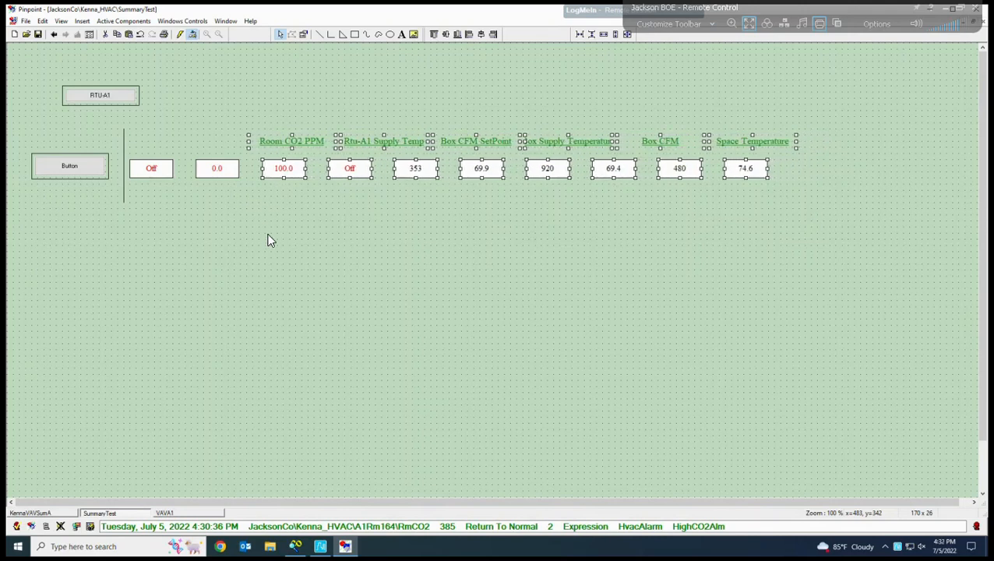
pyautogui.click(396, 280)
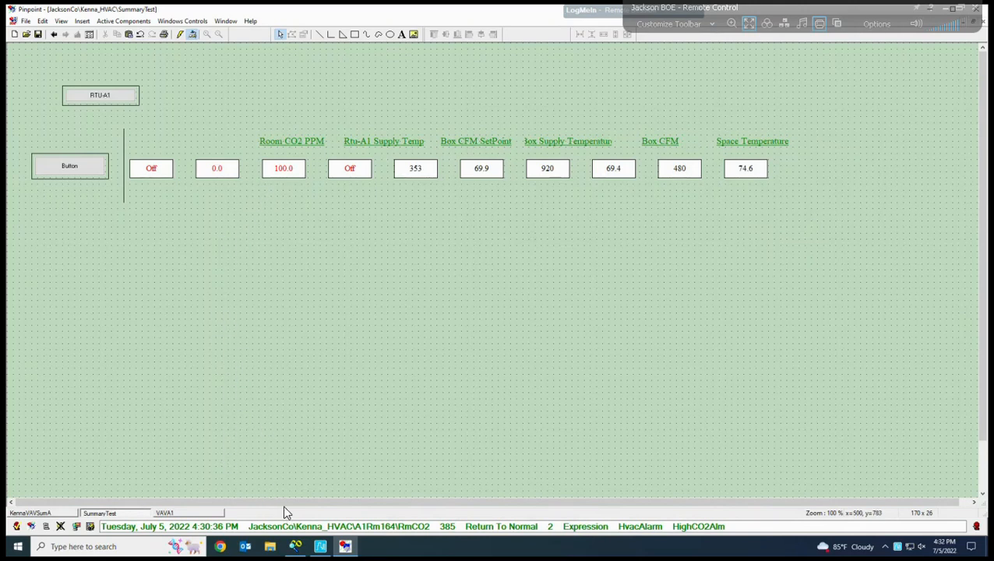
# Check which object the last red value box is linked to, leaving its settings as they are.
pyautogui.doubleClick(355, 168)
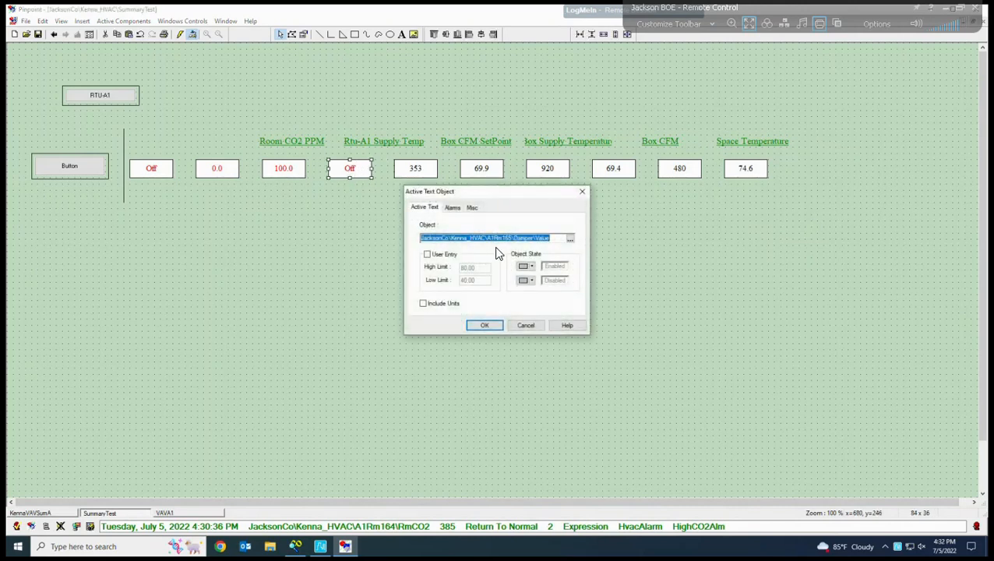
pyautogui.click(485, 326)
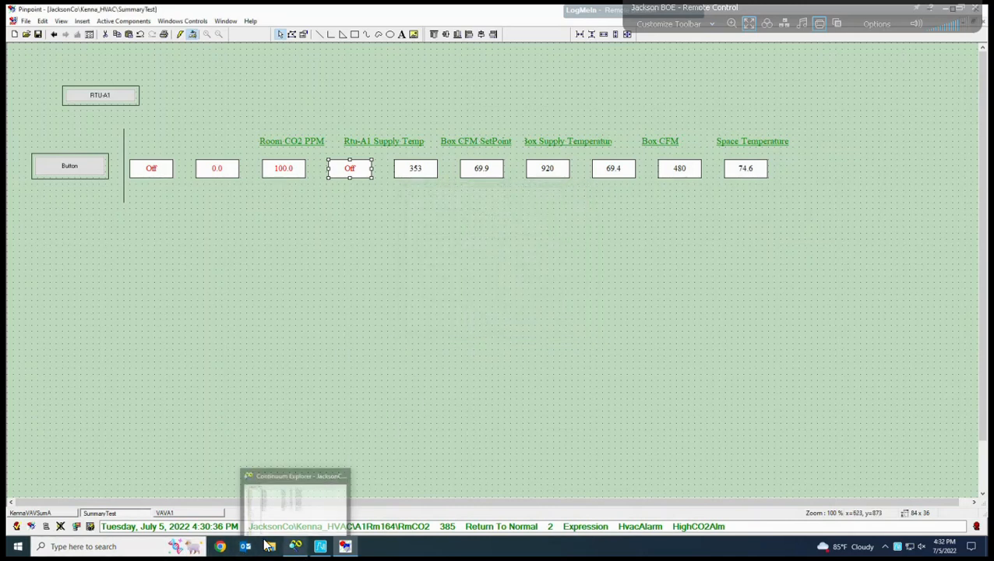
# Switch to Continuum Explorer and create a new graphics panel named test in the Graphics folder of A1Rm165.
pyautogui.moveTo(295, 544)
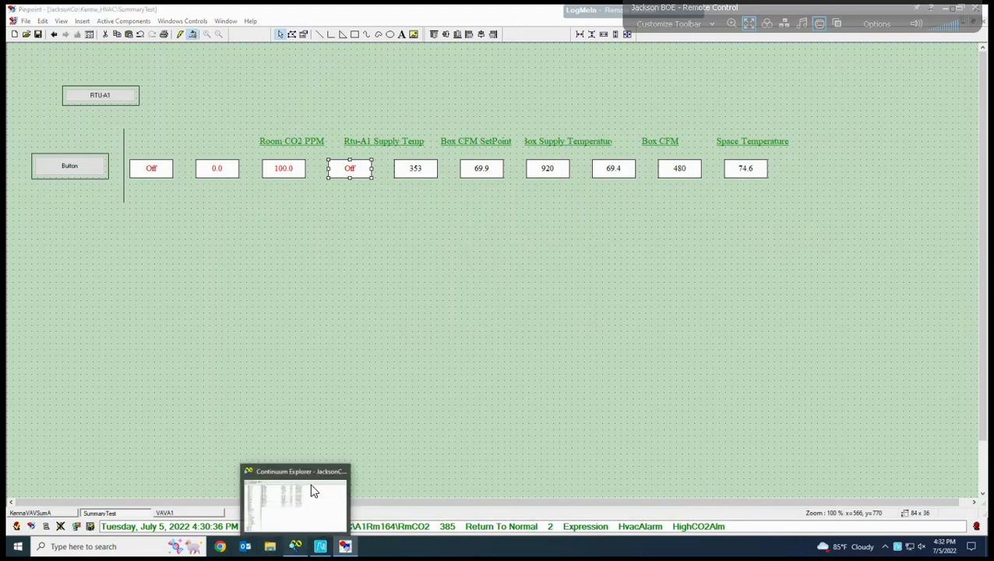
pyautogui.click(314, 491)
pyautogui.moveTo(165, 339); pyautogui.dragTo(162, 232)
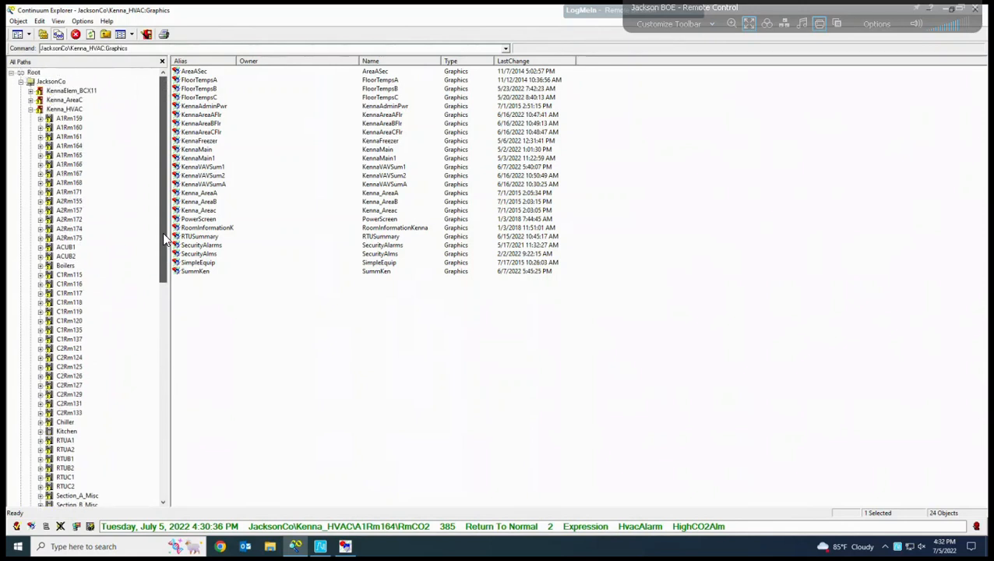
pyautogui.doubleClick(67, 156)
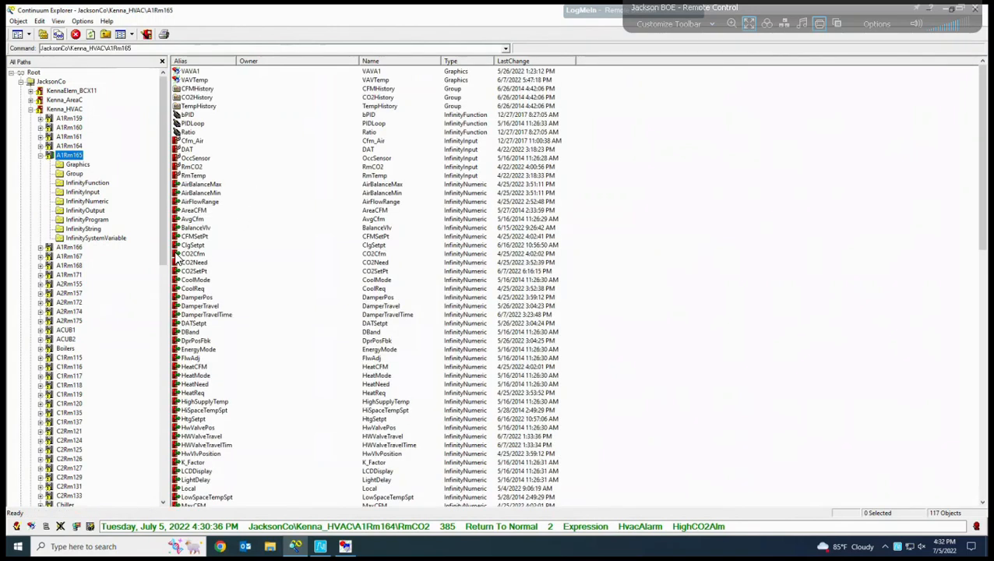
pyautogui.click(78, 166)
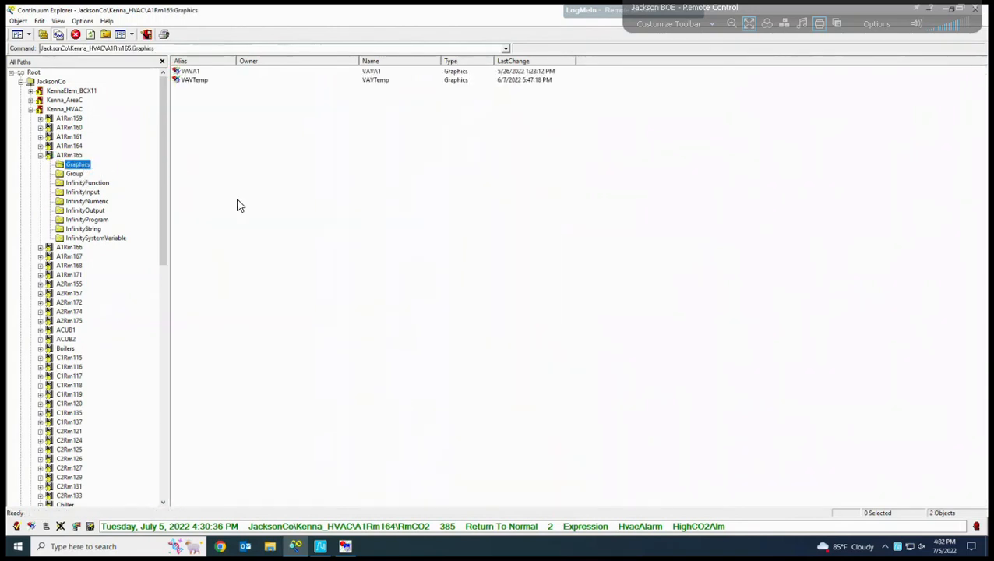
pyautogui.rightClick(195, 189)
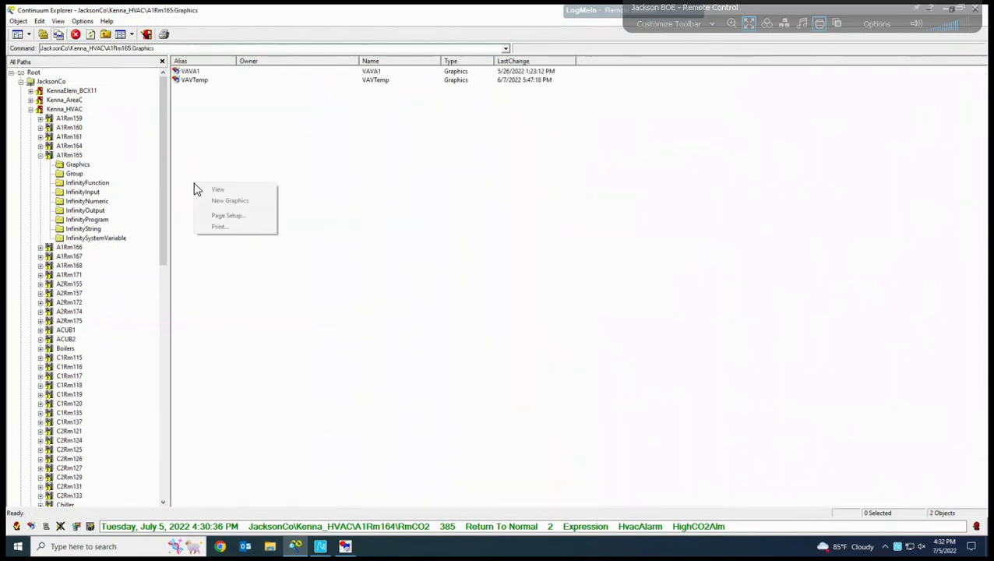
pyautogui.click(234, 201)
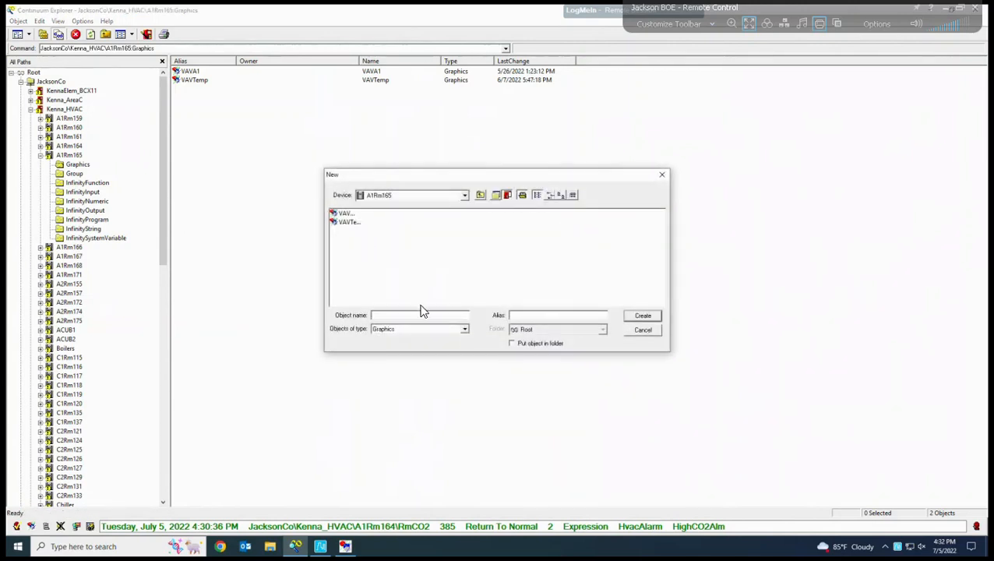
pyautogui.write('test')
pyautogui.press('Return')
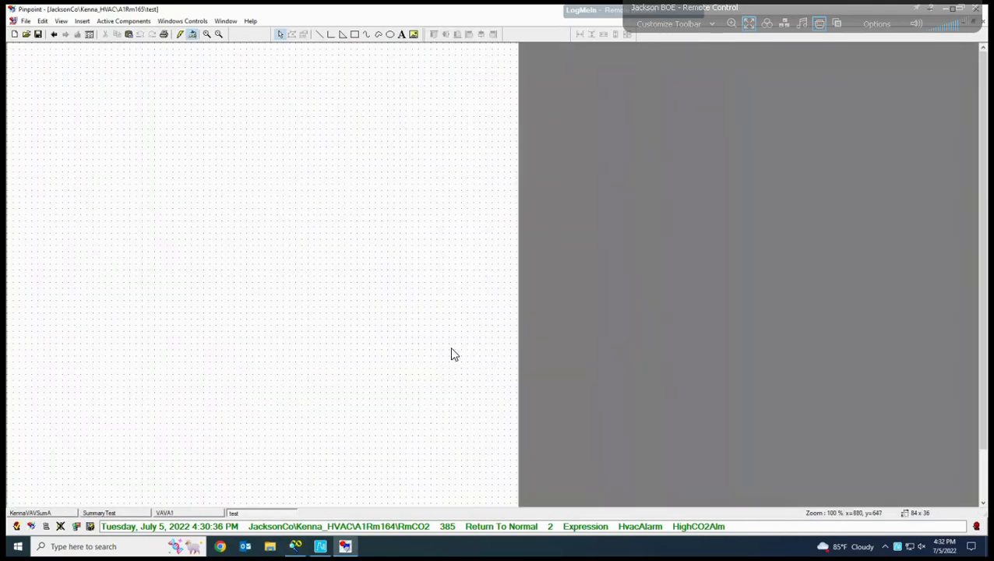
# Set the canvas width of the test panel to 20 inches.
pyautogui.rightClick(368, 233)
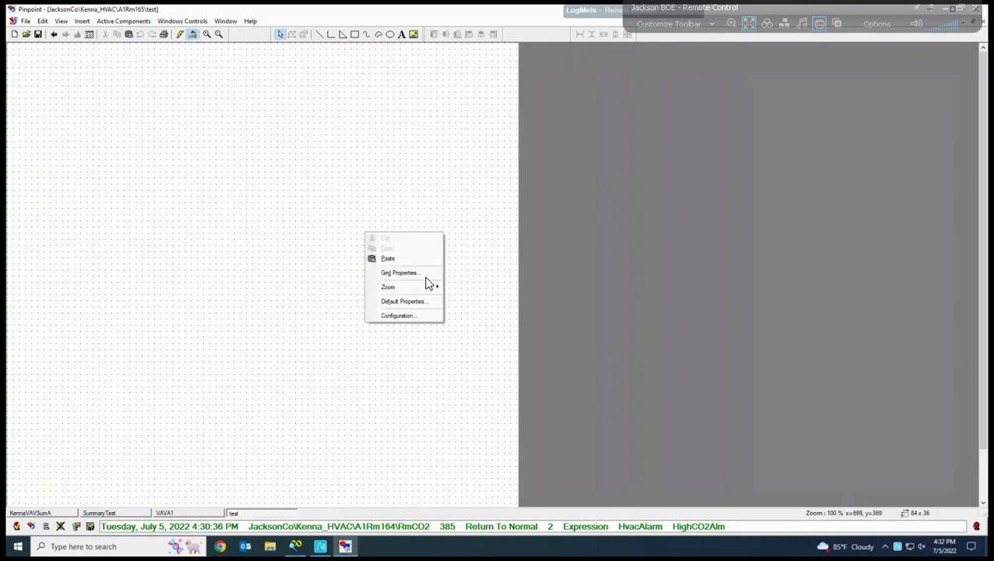
pyautogui.click(406, 316)
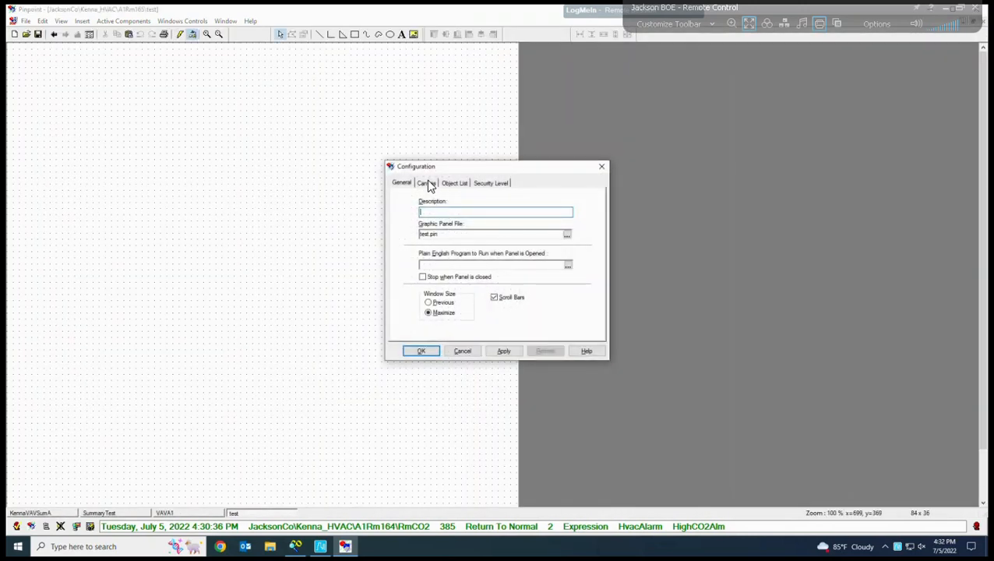
pyautogui.click(427, 183)
pyautogui.moveTo(518, 265); pyautogui.dragTo(446, 268)
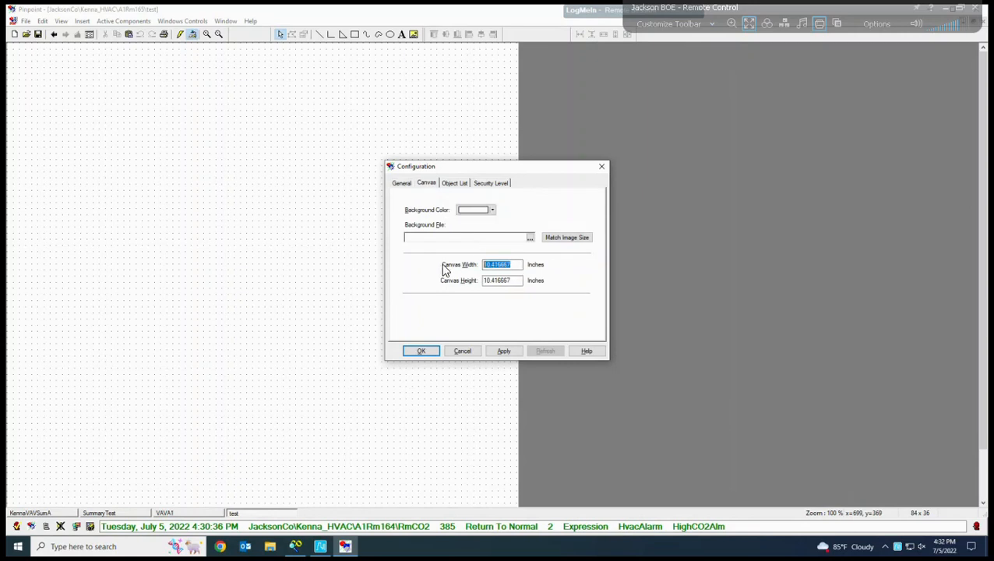
pyautogui.write('20')
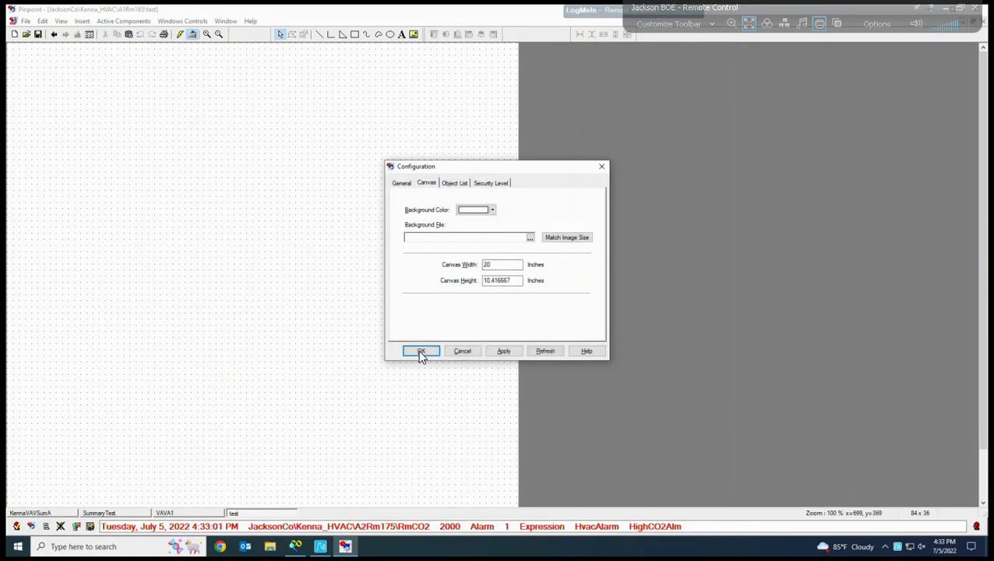
pyautogui.click(420, 351)
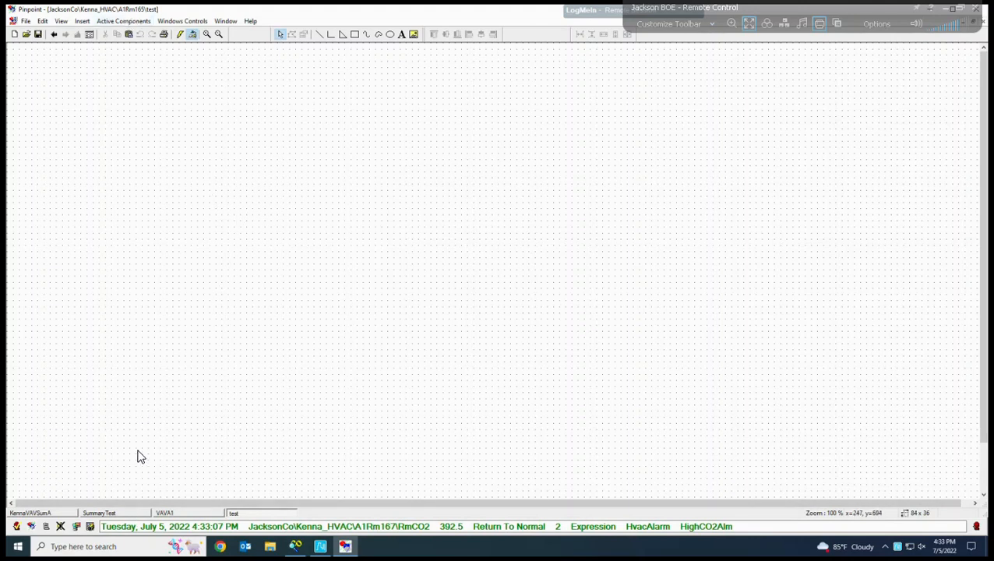
# Return to the SummaryTest panel and check the object link of the last red value box, leaving its settings as they are.
pyautogui.click(133, 517)
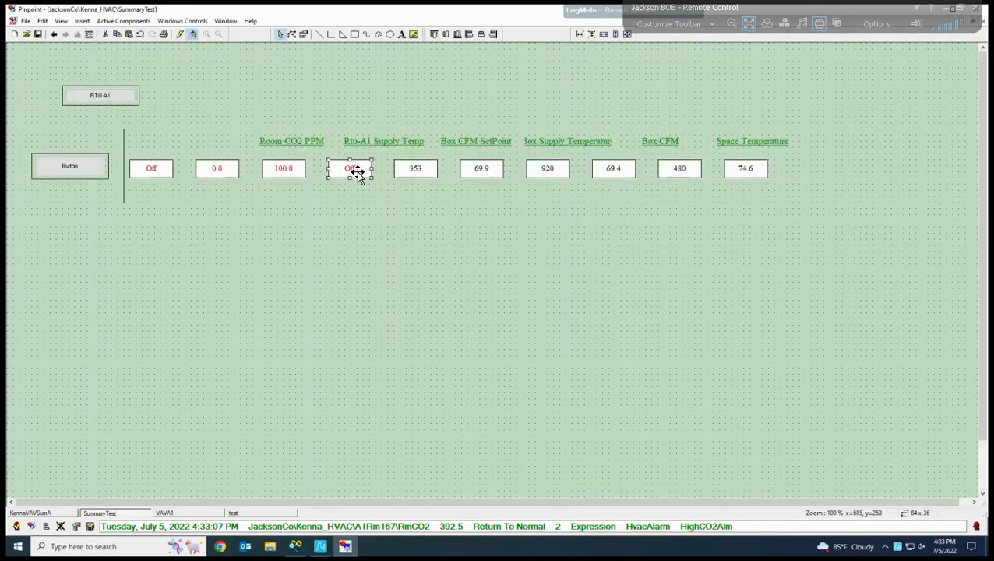
pyautogui.doubleClick(357, 173)
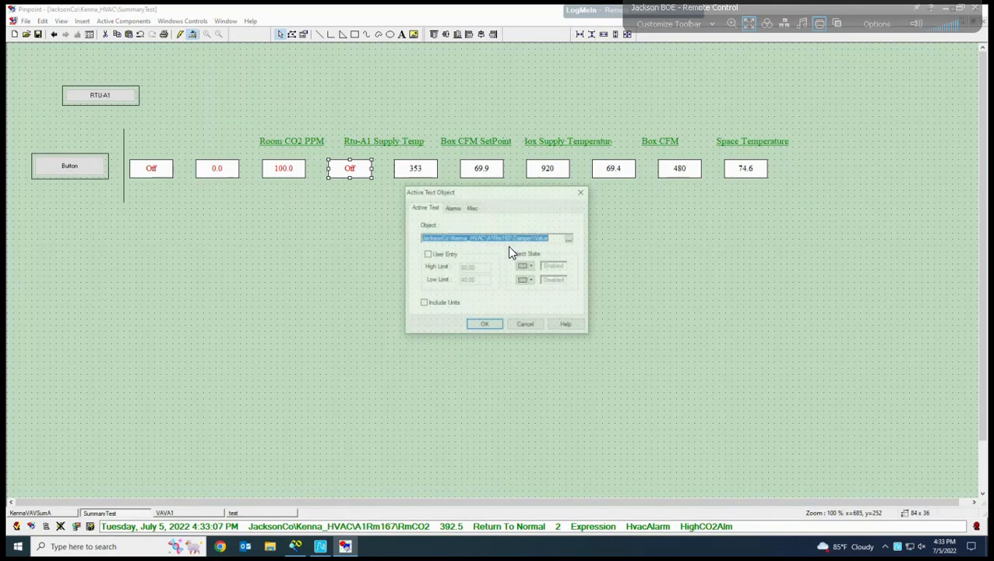
pyautogui.click(490, 328)
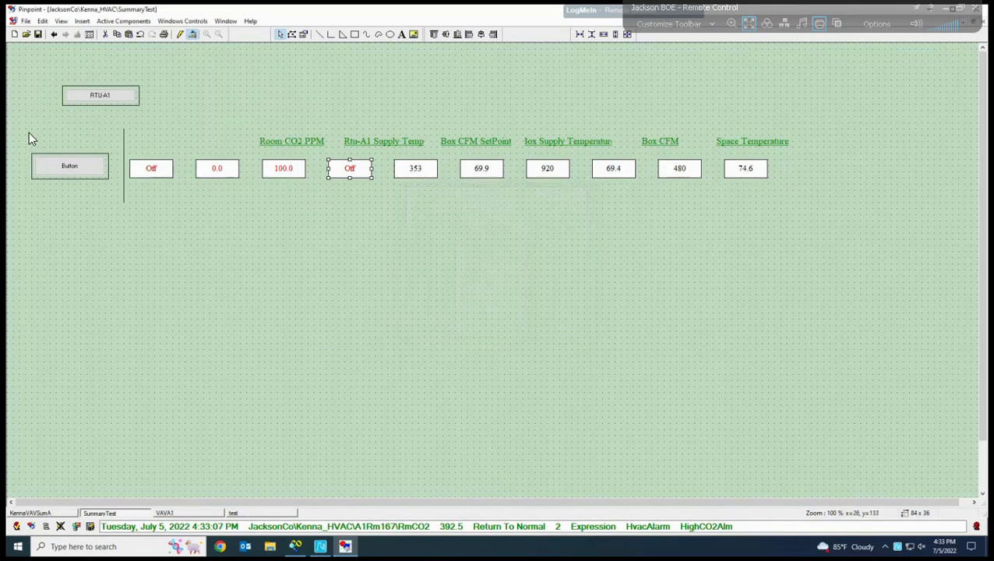
# Copy SummaryTest's lower button, divider line, headings and value boxes onto the test panel, position them and run the panel.
pyautogui.moveTo(16, 118); pyautogui.dragTo(902, 285)
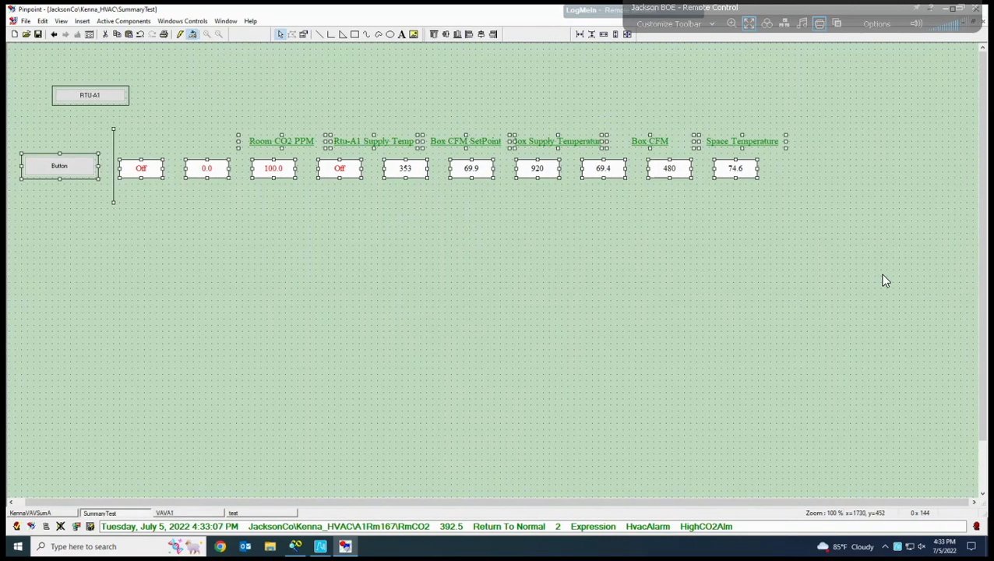
pyautogui.rightClick(617, 173)
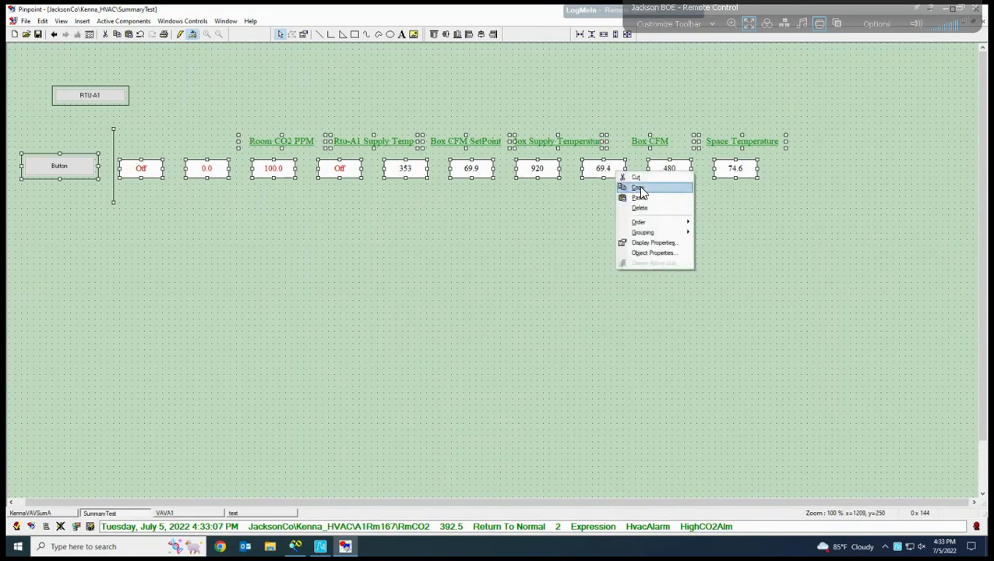
pyautogui.click(617, 188)
pyautogui.click(254, 514)
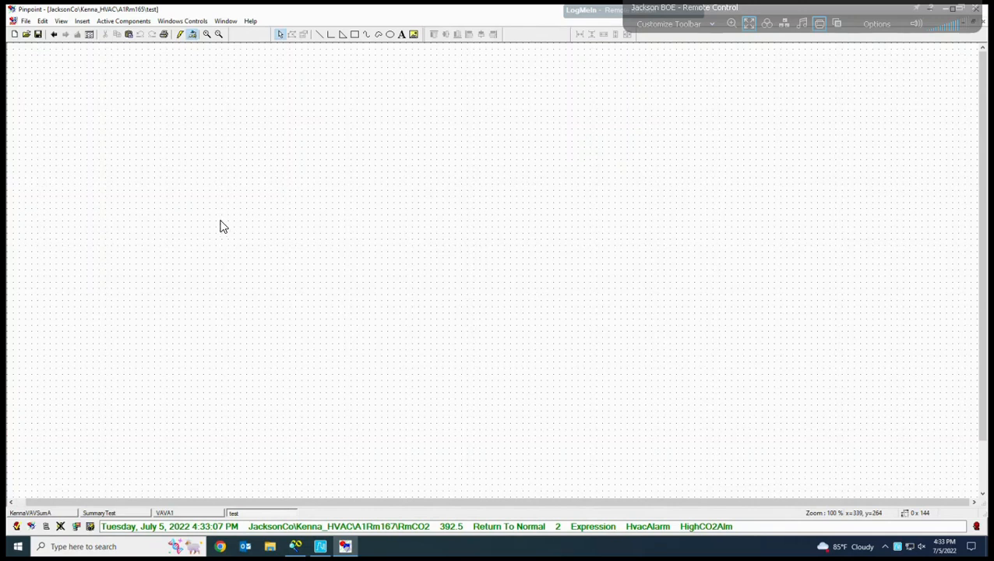
pyautogui.hotkey('ctrl', 'v')
pyautogui.moveTo(477, 275); pyautogui.dragTo(345, 247)
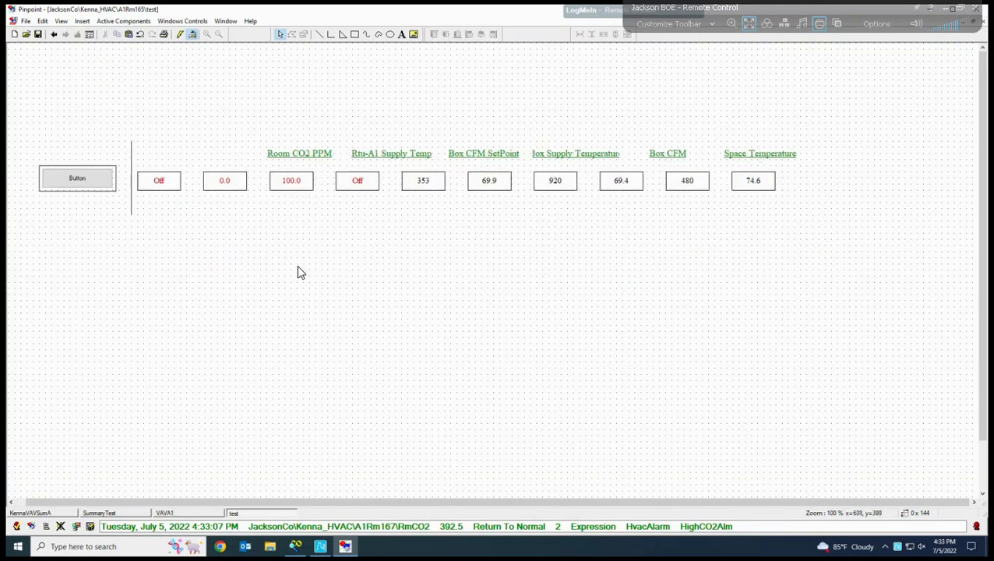
pyautogui.click(180, 34)
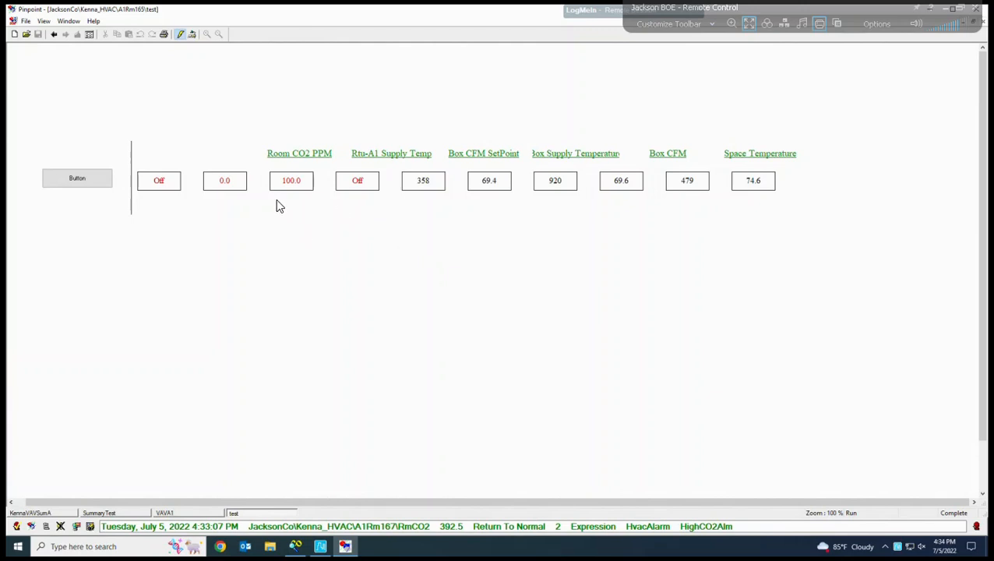
# Return to editing and set the HwVlvPosition value box's object state colors to dark blue for Enabled and red for Disabled.
pyautogui.click(194, 35)
pyautogui.doubleClick(231, 187)
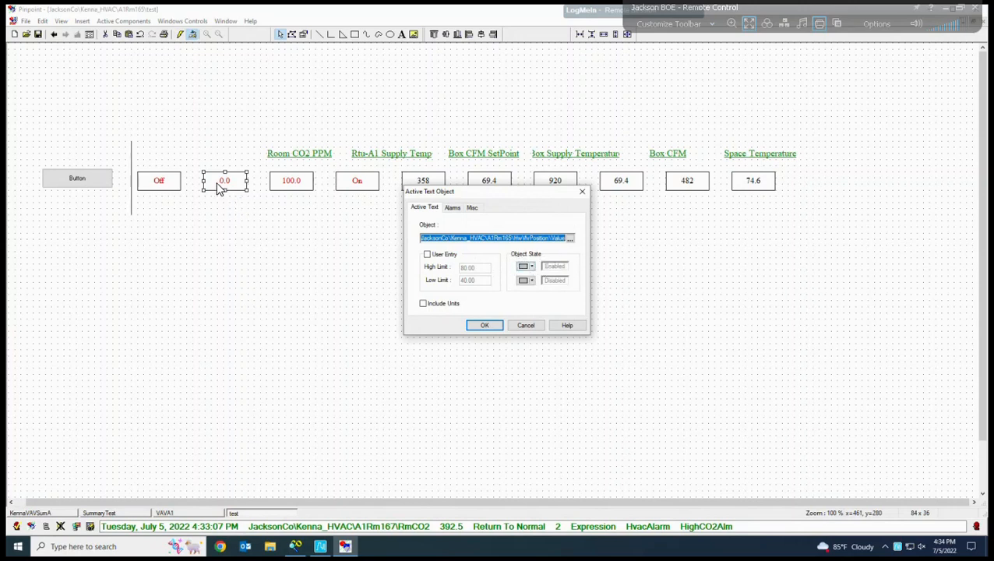
pyautogui.click(533, 270)
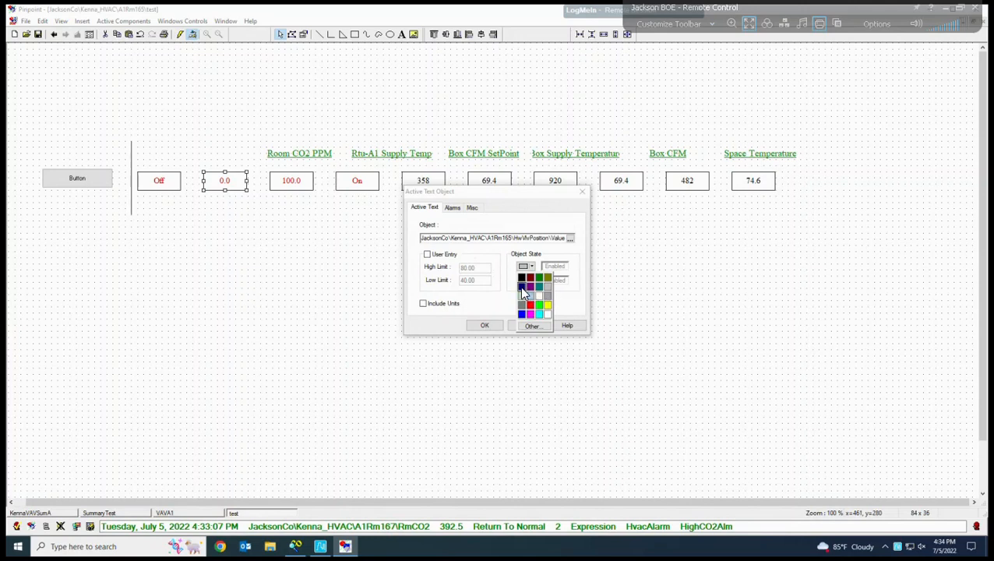
pyautogui.click(522, 289)
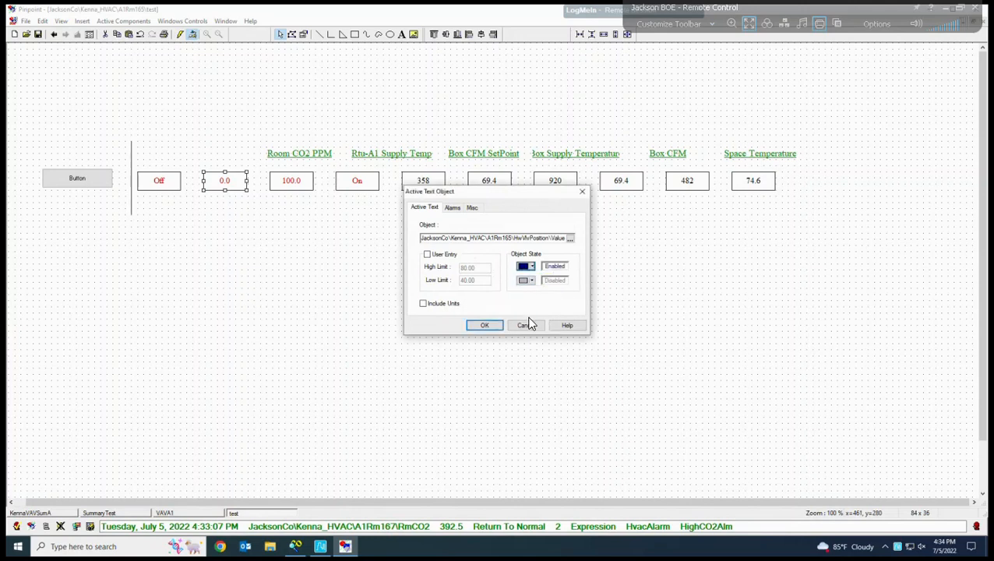
pyautogui.click(531, 279)
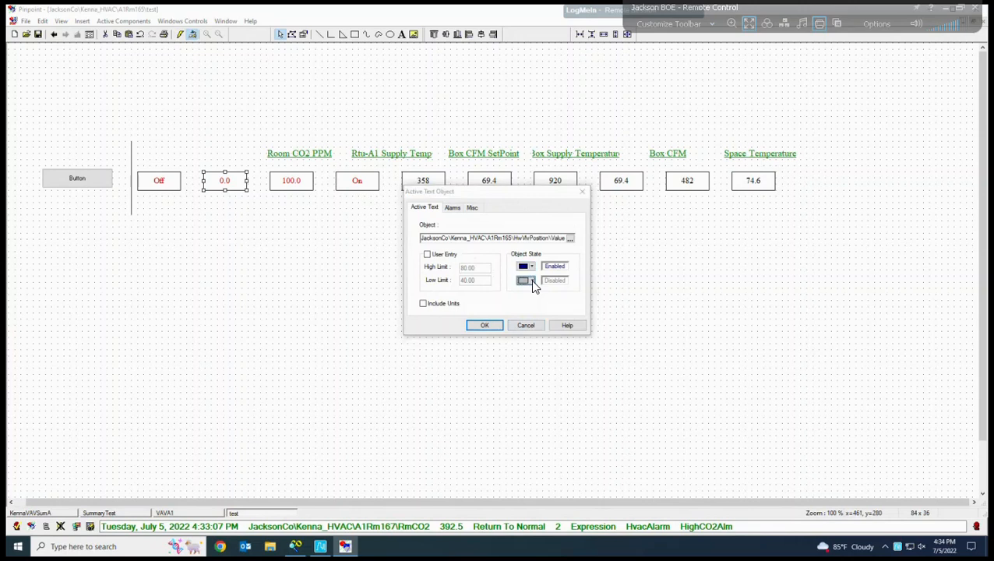
pyautogui.click(530, 319)
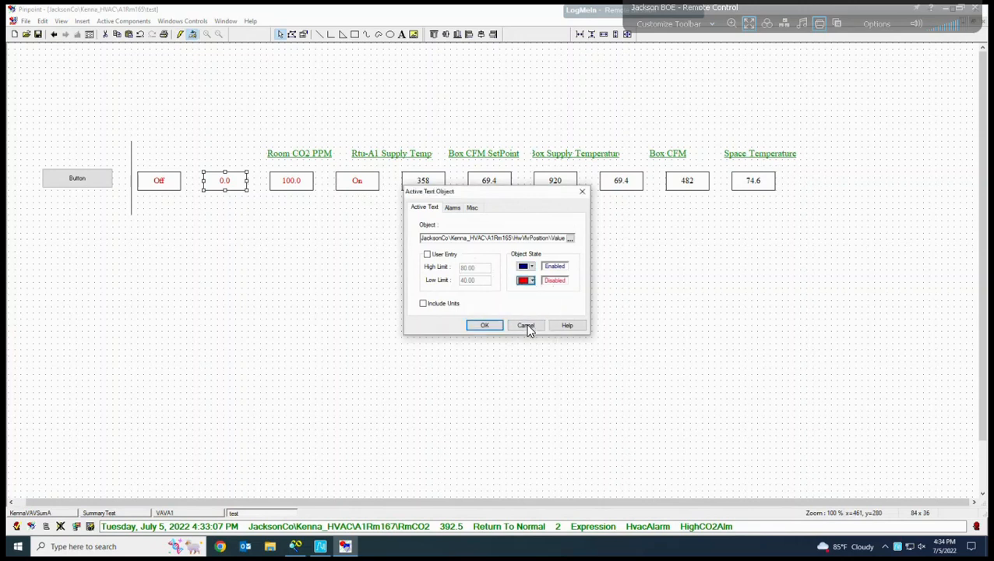
pyautogui.click(489, 326)
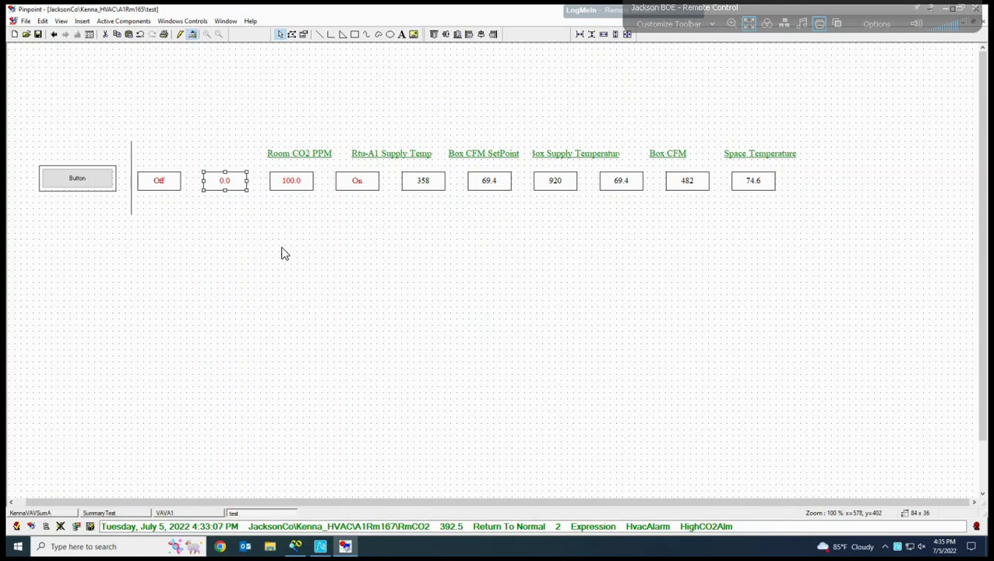
# Set the foreground fill color of the HwVlvPosition value box to yellow.
pyautogui.rightClick(236, 186)
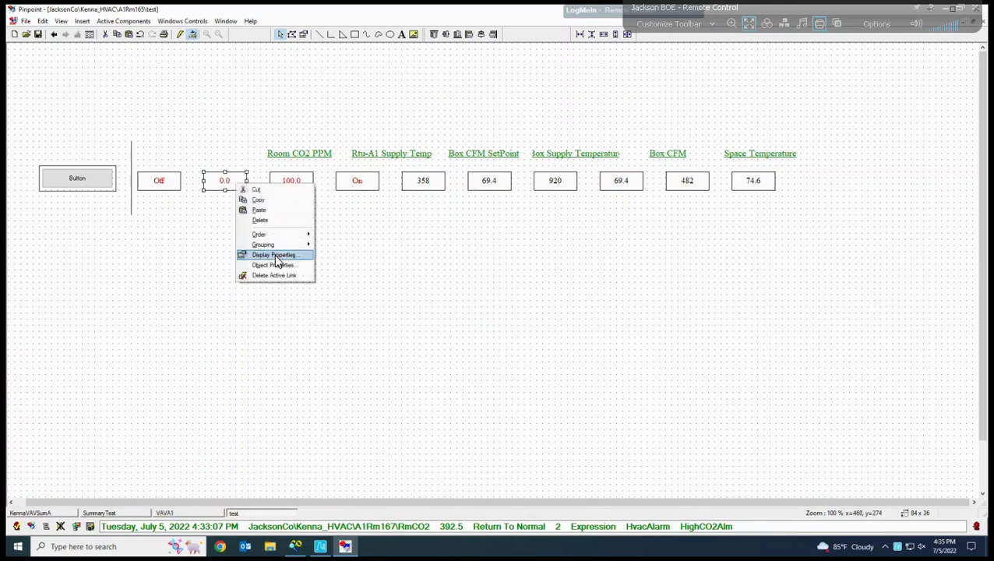
pyautogui.click(275, 255)
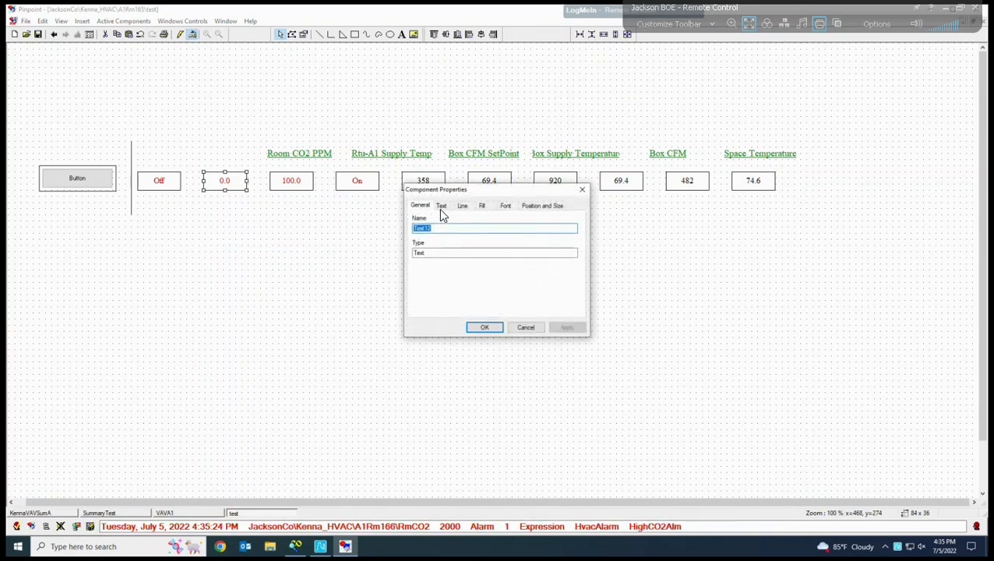
pyautogui.click(483, 207)
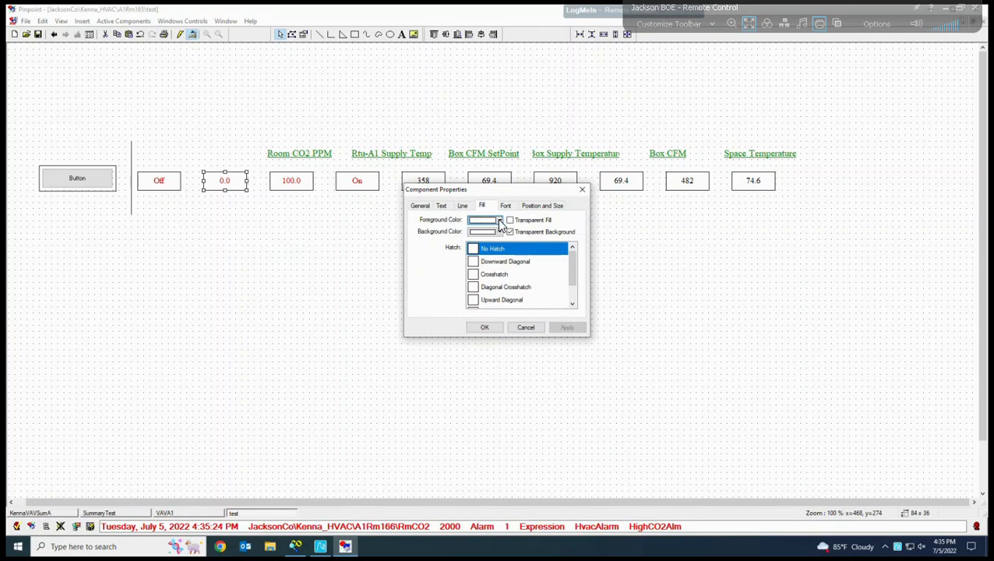
pyautogui.click(501, 221)
pyautogui.click(488, 266)
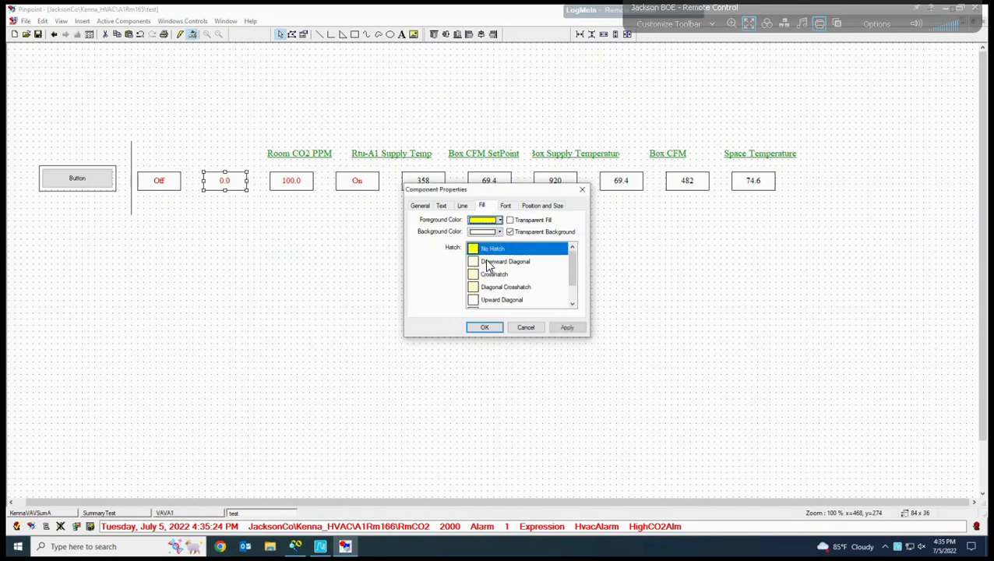
pyautogui.click(555, 328)
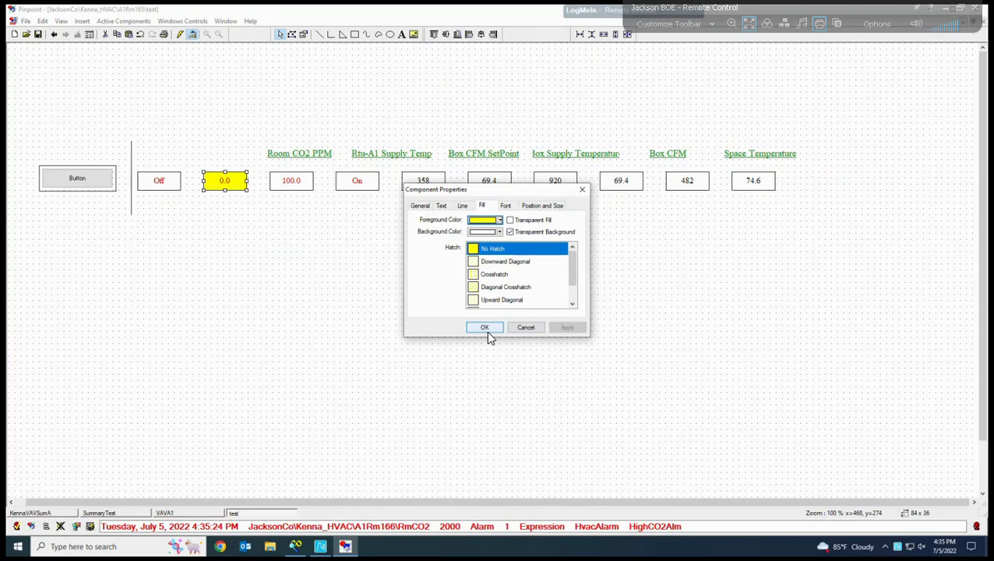
pyautogui.click(486, 328)
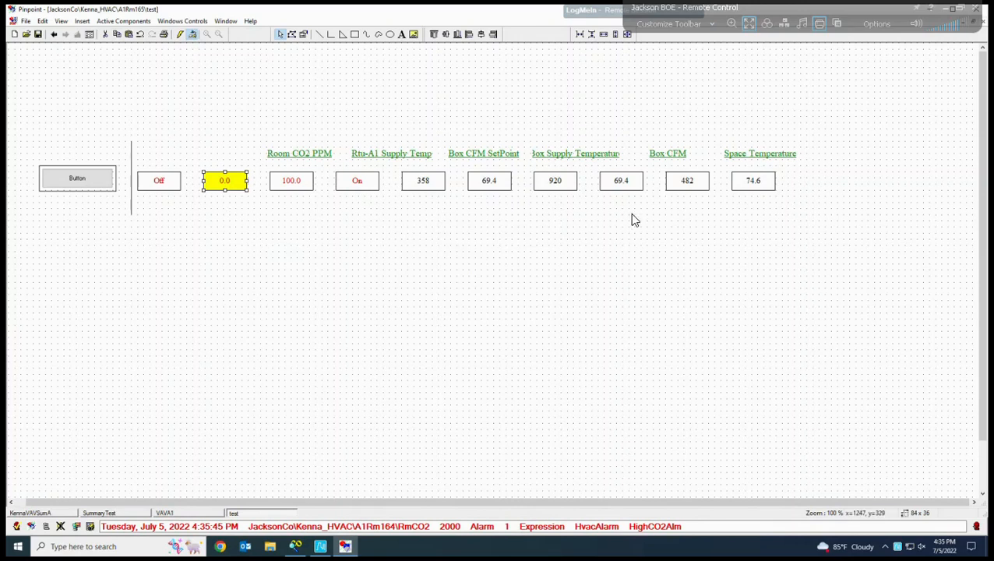
# Run the test panel to view its live values and close it.
pyautogui.click(283, 278)
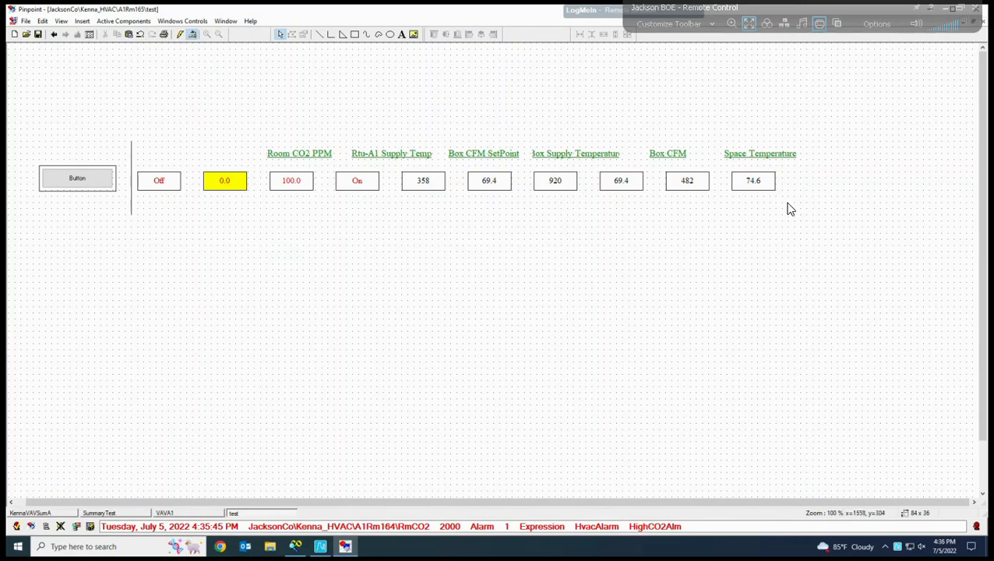
pyautogui.click(179, 35)
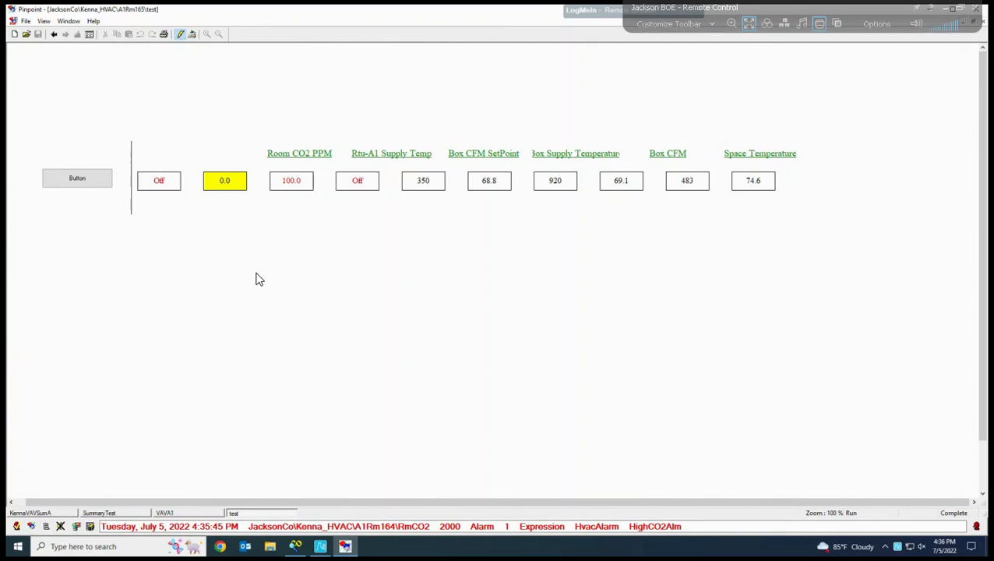
pyautogui.click(984, 22)
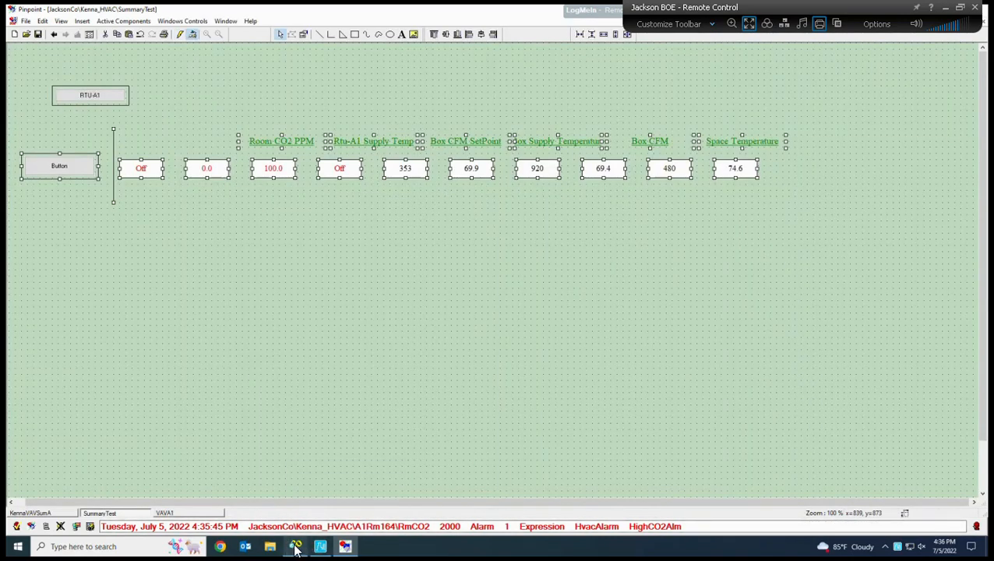
# Switch to Continuum Explorer and copy the test graphic from A1Rm165 to the A1Rm159 controller.
pyautogui.moveTo(296, 547)
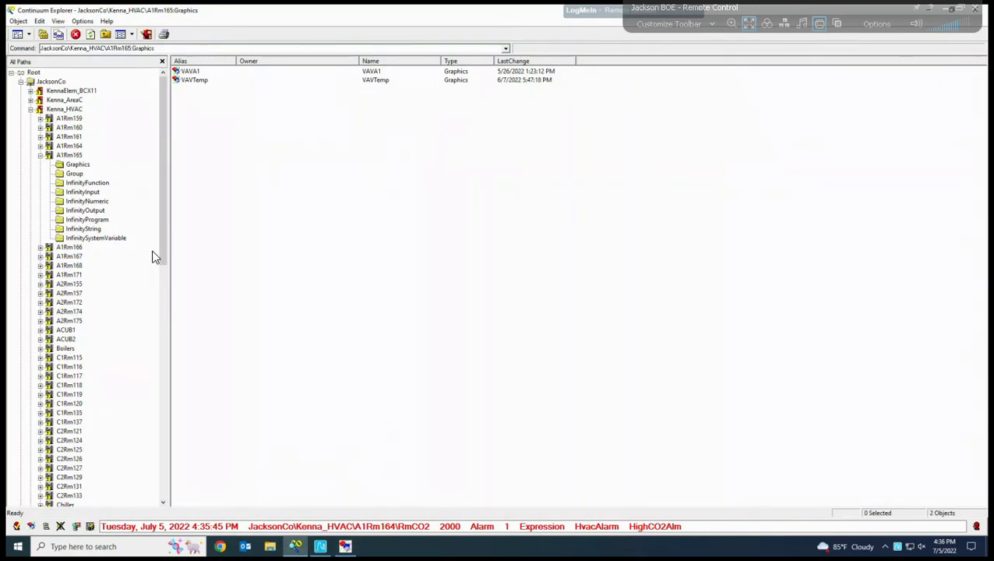
pyautogui.click(74, 157)
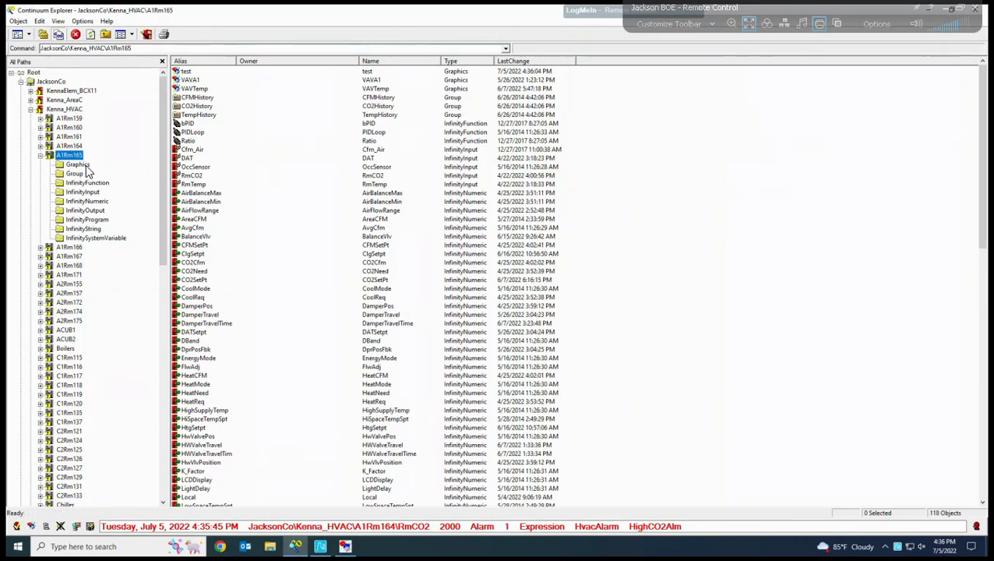
pyautogui.click(79, 164)
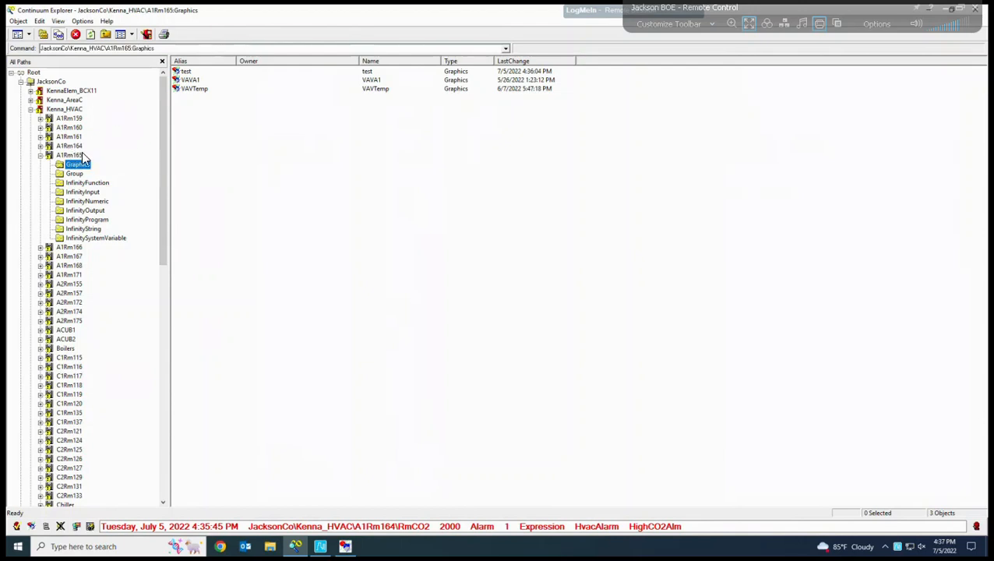
pyautogui.click(188, 75)
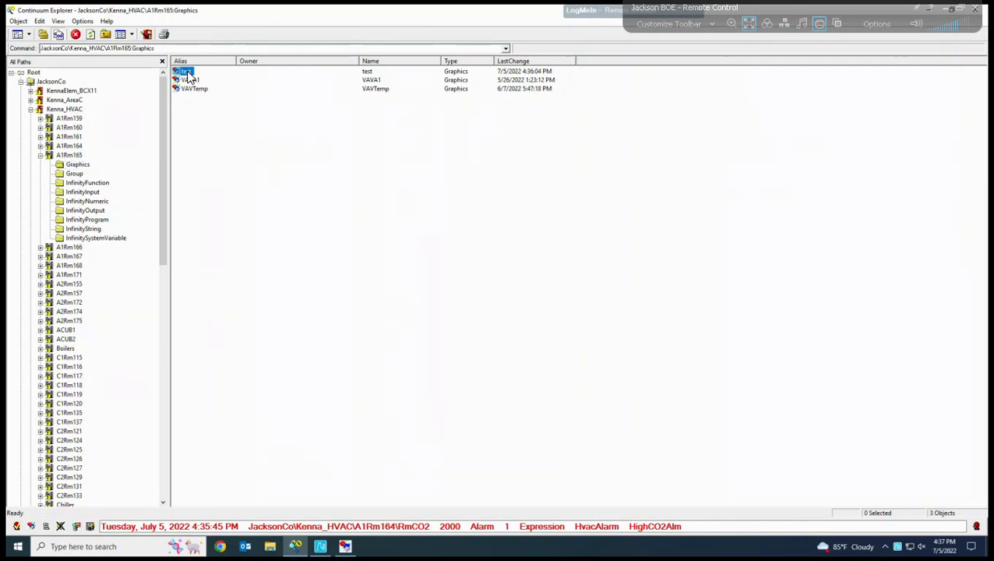
pyautogui.moveTo(188, 76); pyautogui.dragTo(80, 125)
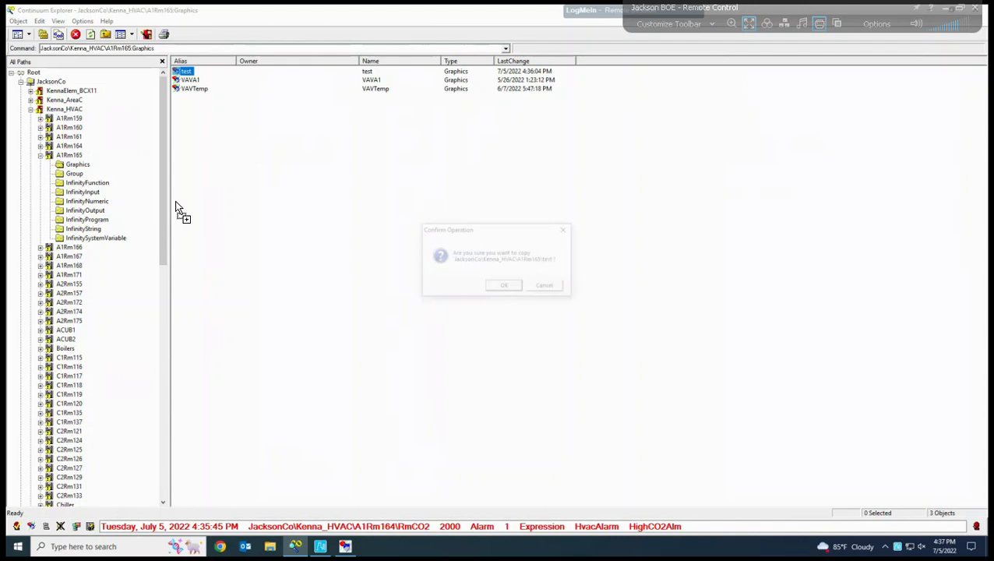
pyautogui.click(506, 287)
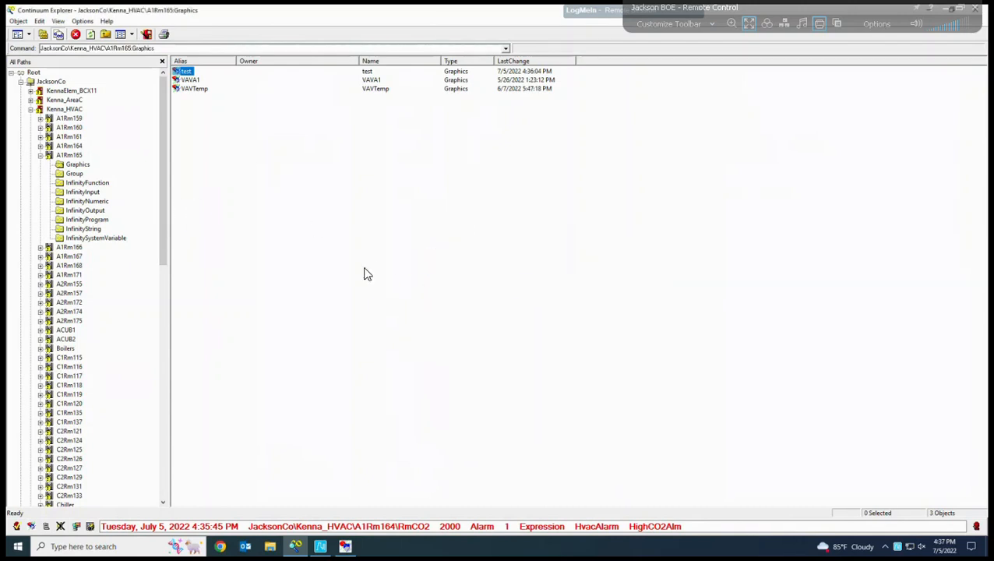
# Open the test panel in A1Rm159's Graphics folder to view its live values and close it.
pyautogui.click(40, 119)
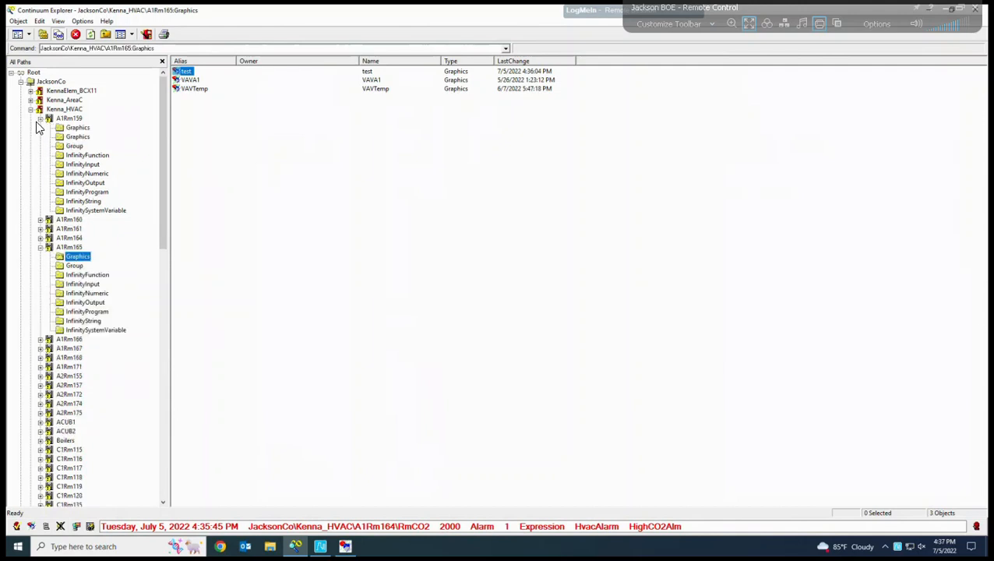
pyautogui.click(77, 128)
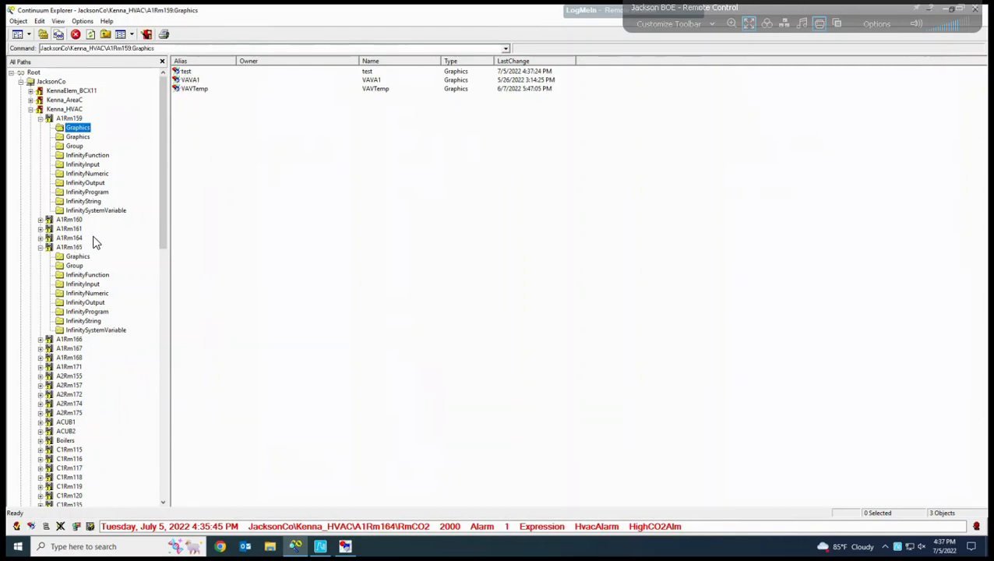
pyautogui.click(187, 74)
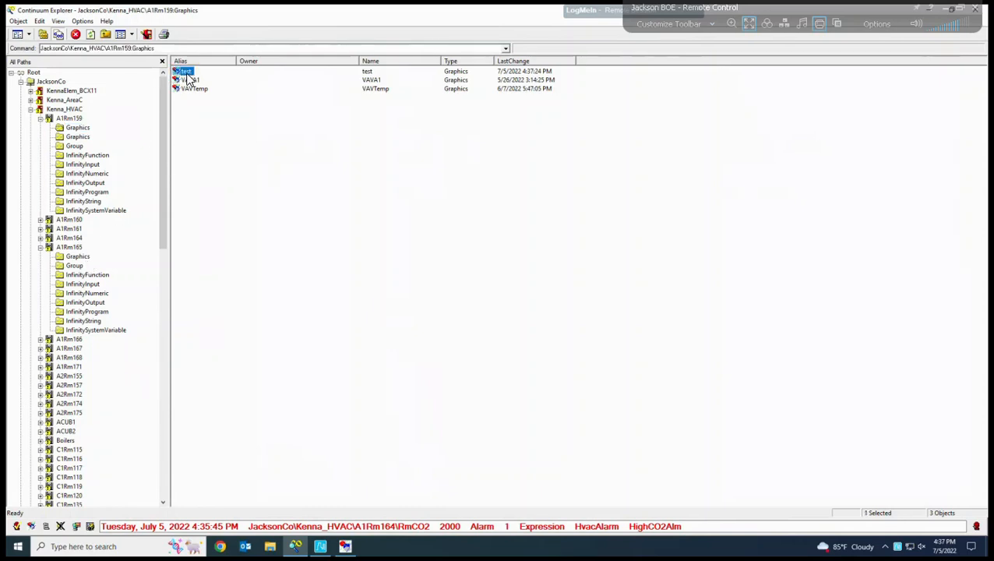
pyautogui.doubleClick(187, 74)
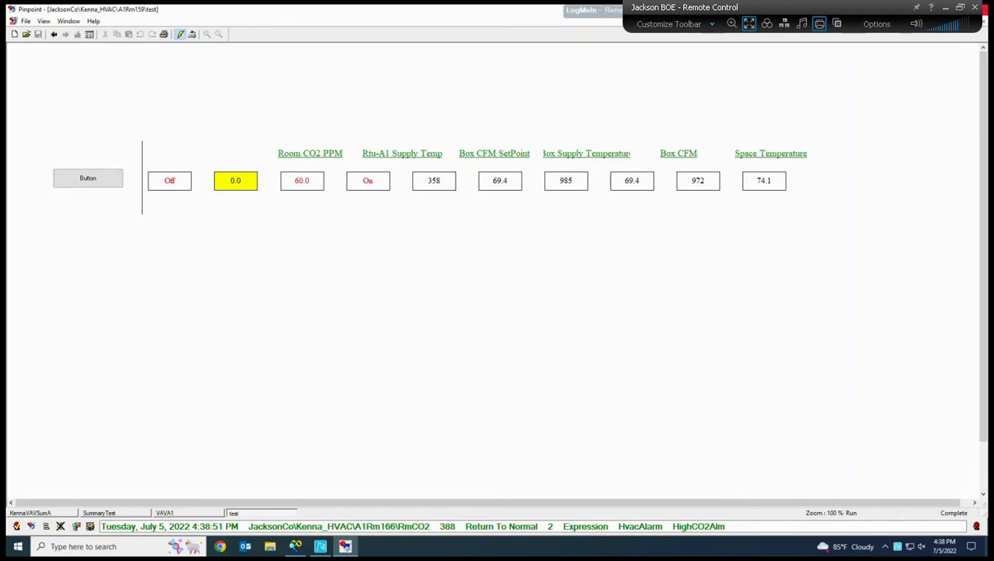
pyautogui.click(984, 22)
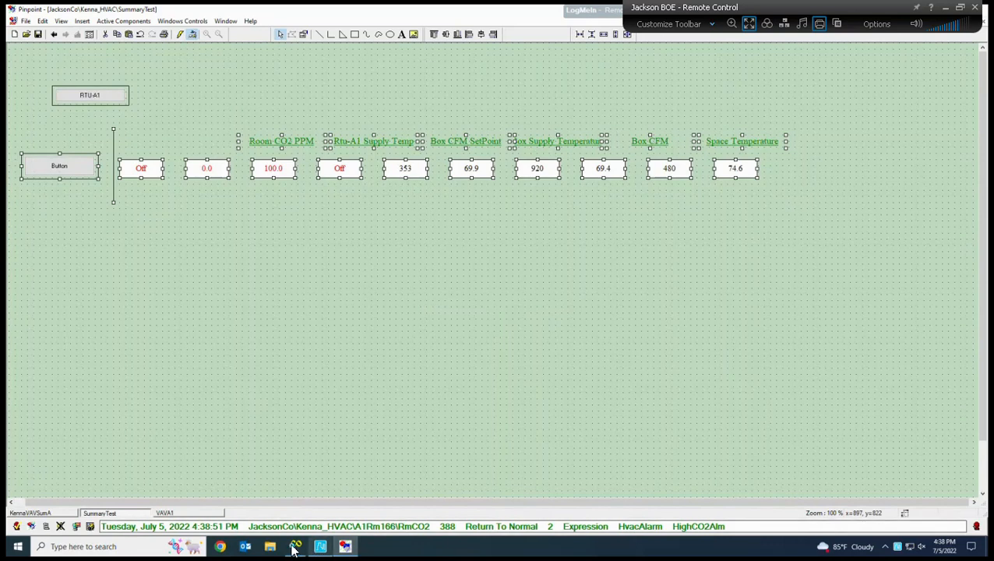
# Return to Continuum Explorer and copy A1Rm159's test graphic to the A1Rm160, A1Rm161 and A1Rm164 controllers.
pyautogui.click(295, 546)
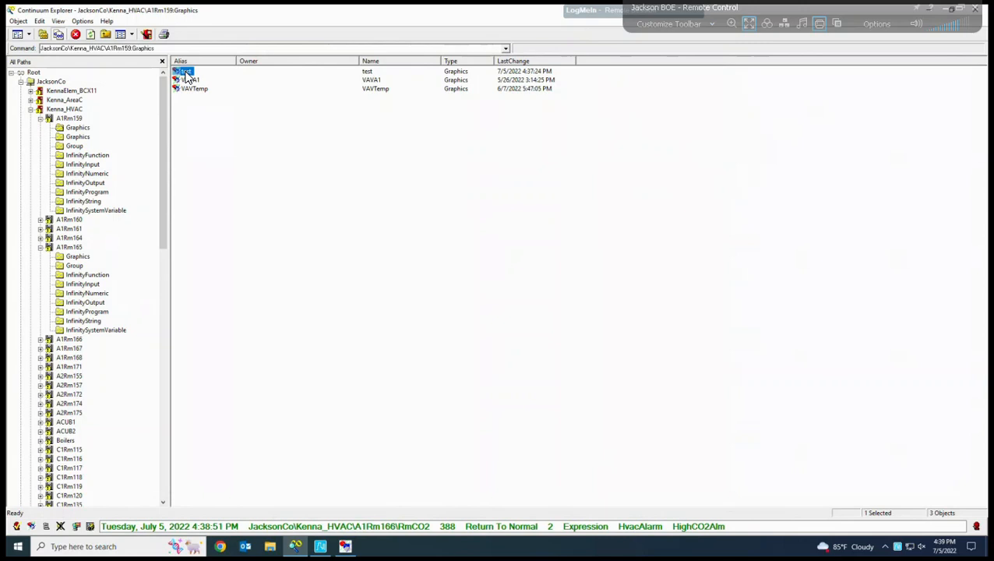
pyautogui.moveTo(185, 76); pyautogui.dragTo(81, 232)
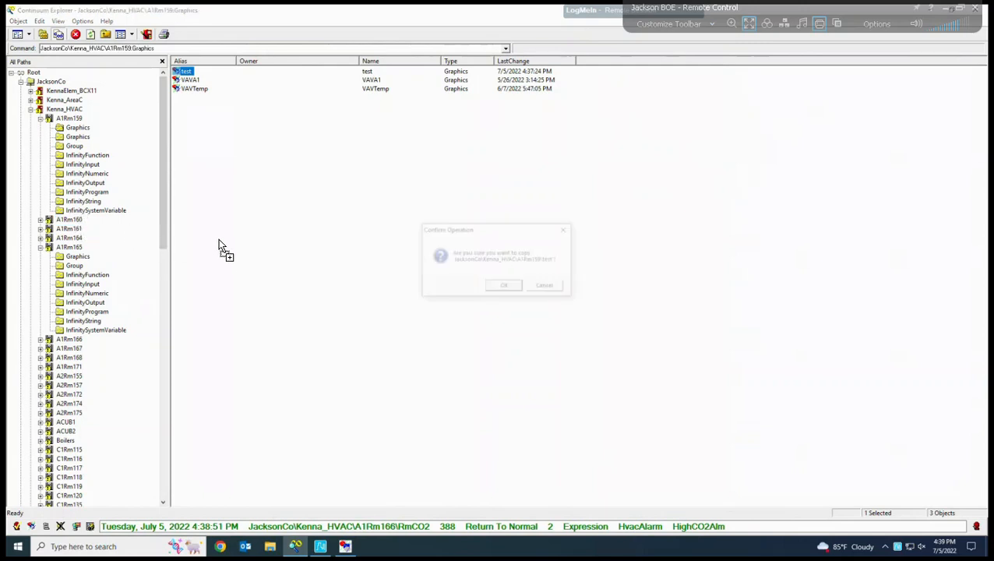
pyautogui.click(505, 288)
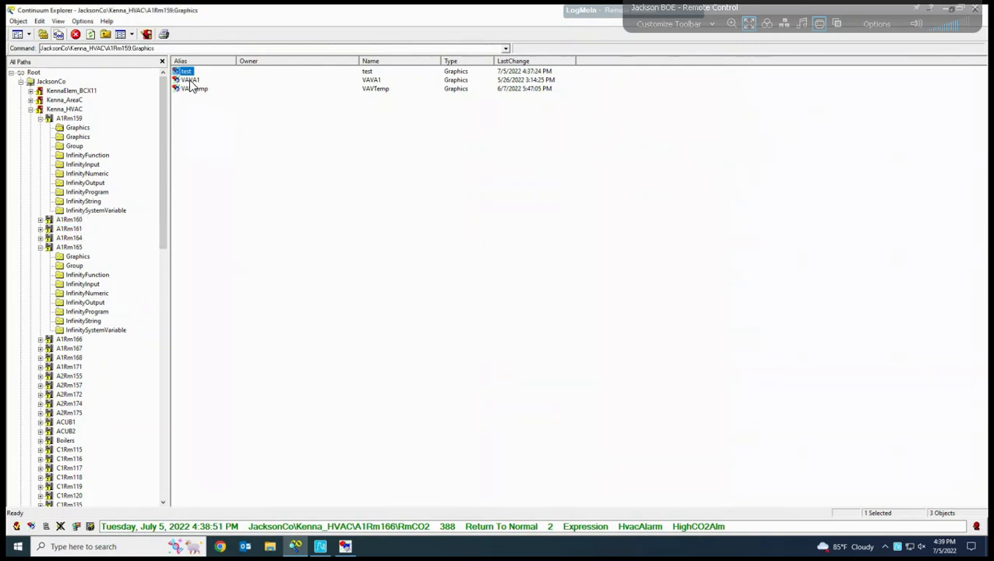
pyautogui.moveTo(78, 128); pyautogui.dragTo(204, 218)
pyautogui.click(505, 286)
pyautogui.moveTo(185, 71); pyautogui.dragTo(82, 239)
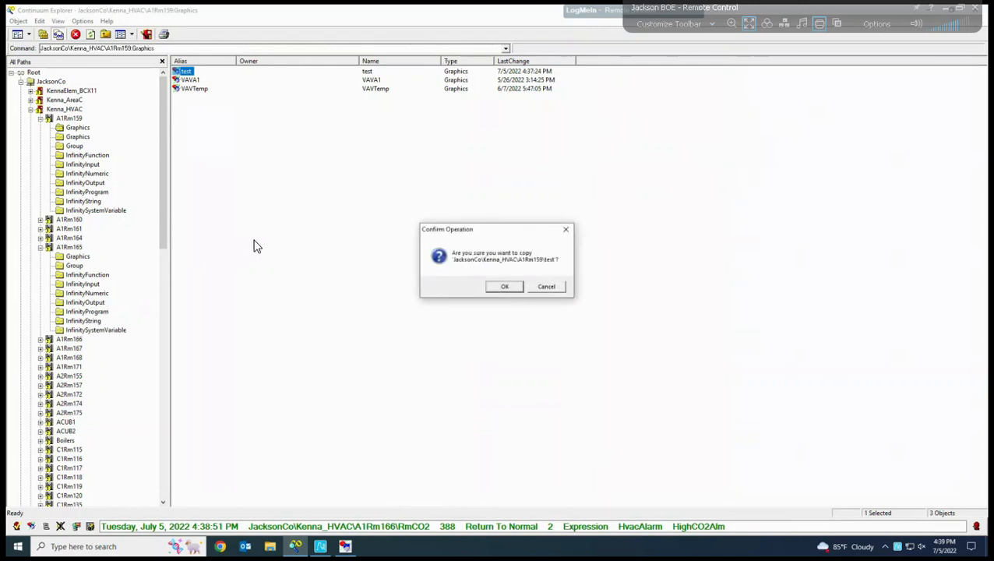
pyautogui.click(503, 290)
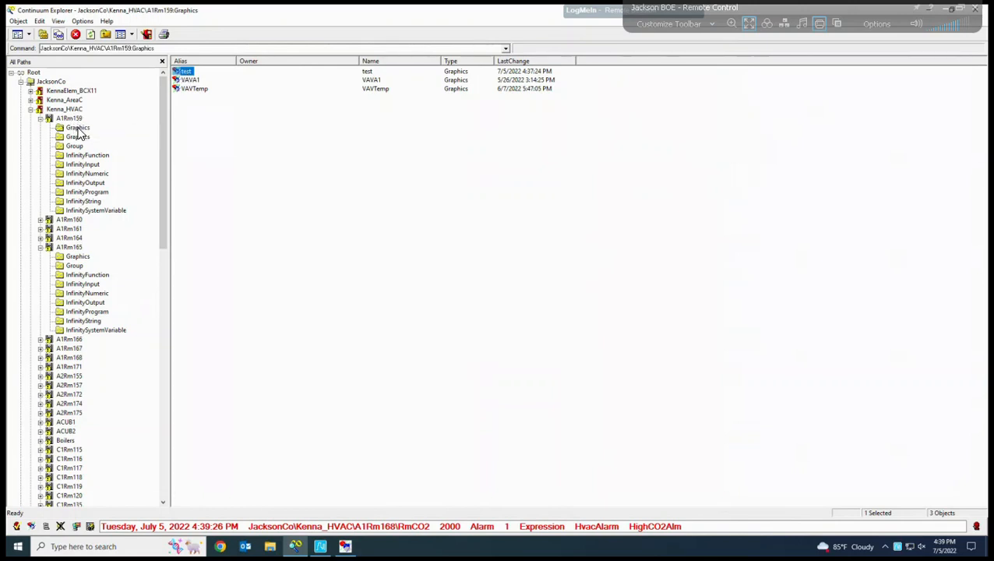
# Open A1Rm159's test panel for editing and copy its button, divider line, headings and value boxes.
pyautogui.click(77, 129)
pyautogui.click(186, 74)
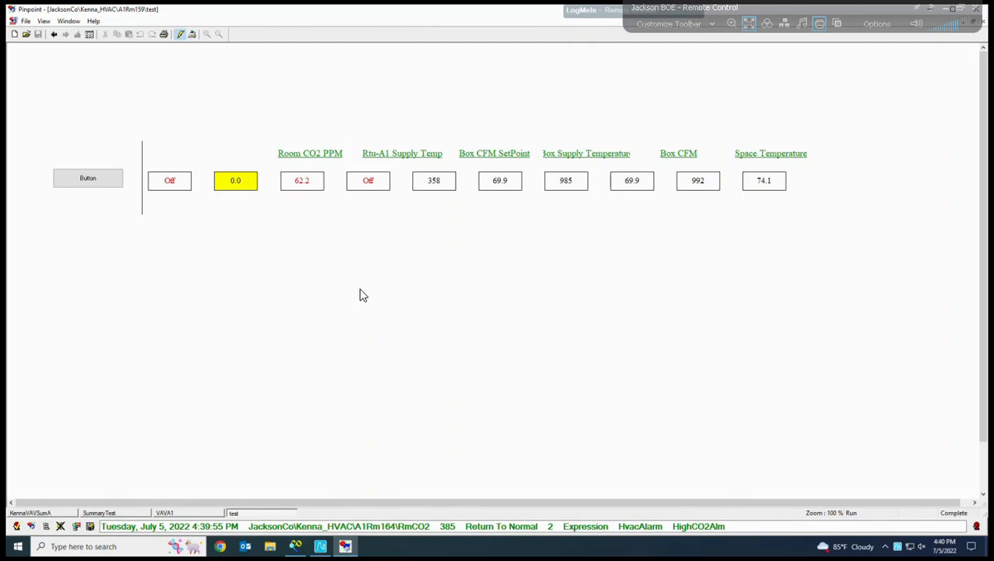
pyautogui.click(193, 36)
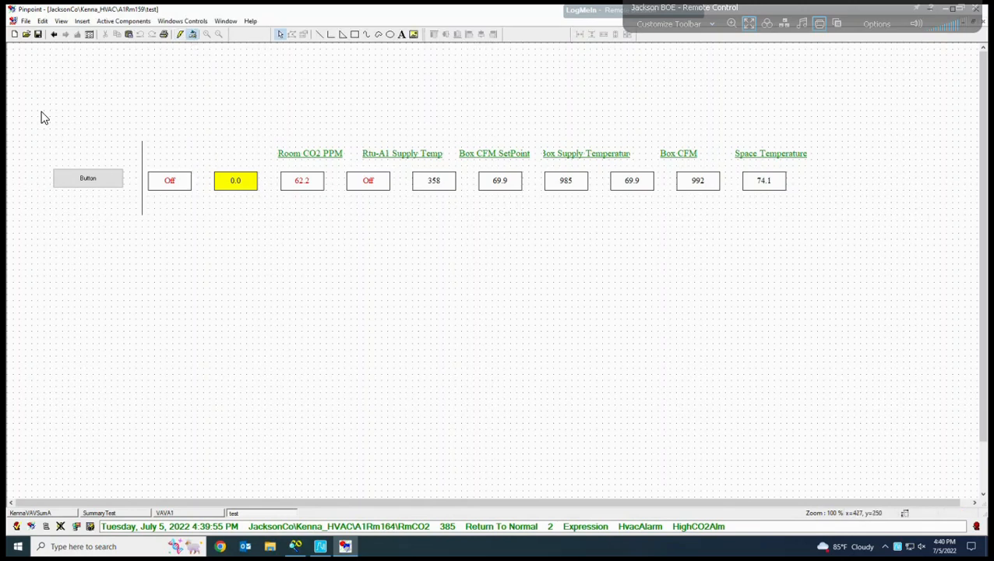
pyautogui.moveTo(33, 112); pyautogui.dragTo(859, 255)
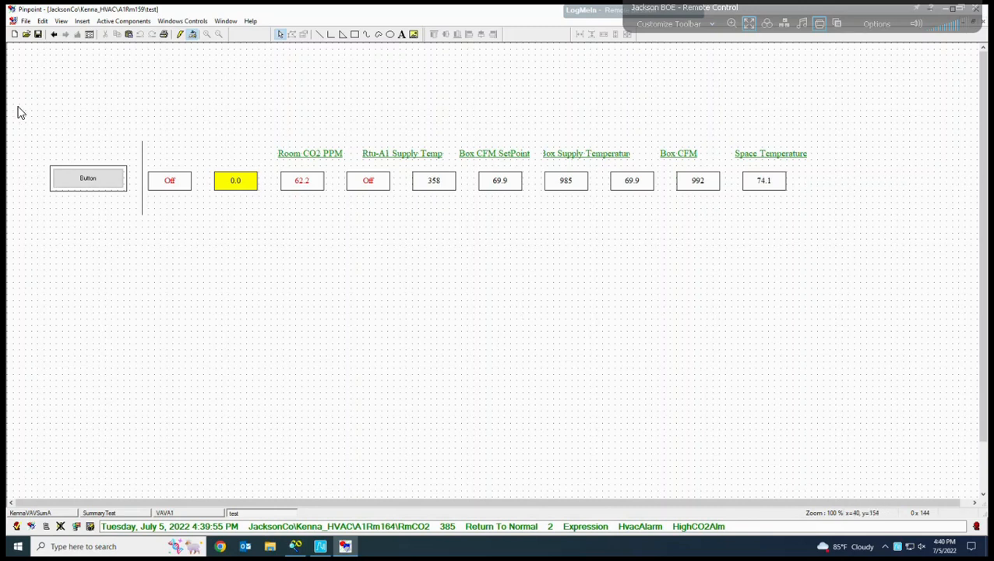
pyautogui.moveTo(24, 104); pyautogui.dragTo(831, 295)
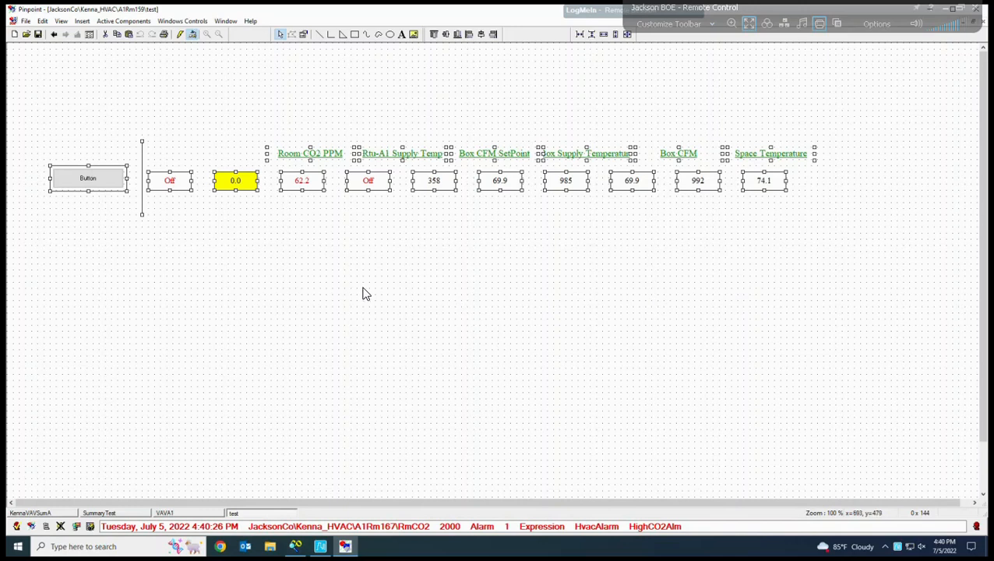
pyautogui.rightClick(377, 181)
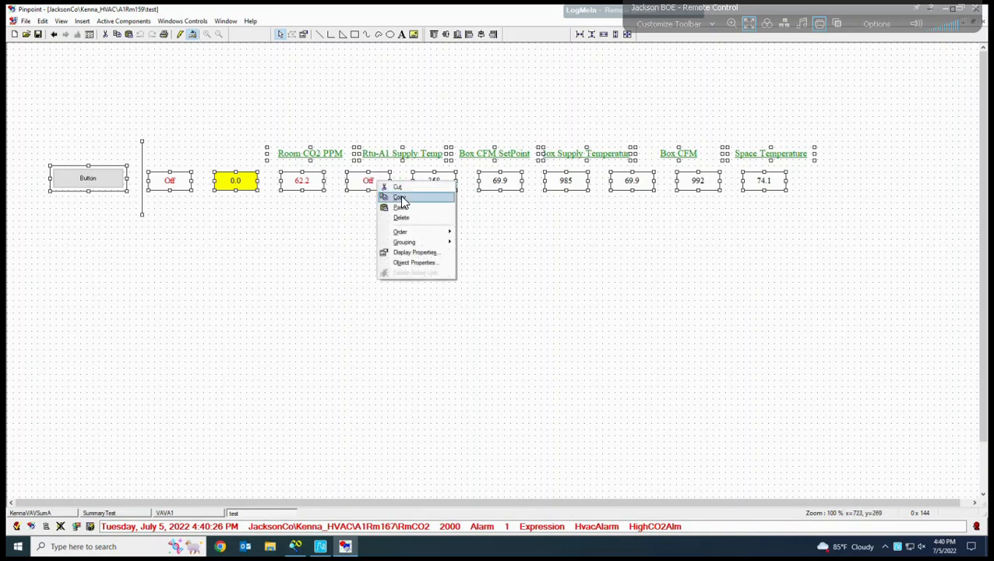
pyautogui.click(393, 197)
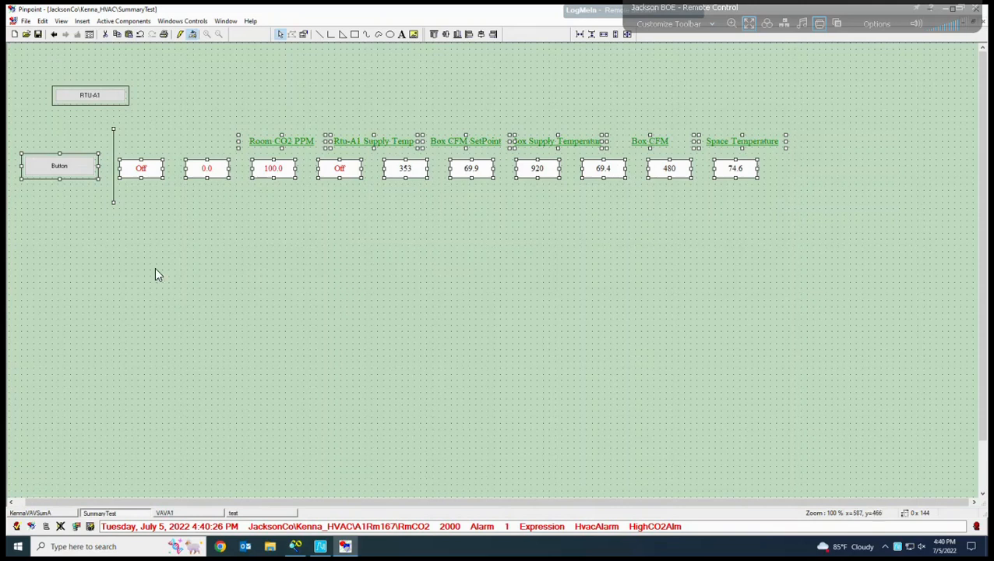
# Paste the copied A1Rm159 components onto the SummaryTest panel below the existing row.
pyautogui.click(36, 236)
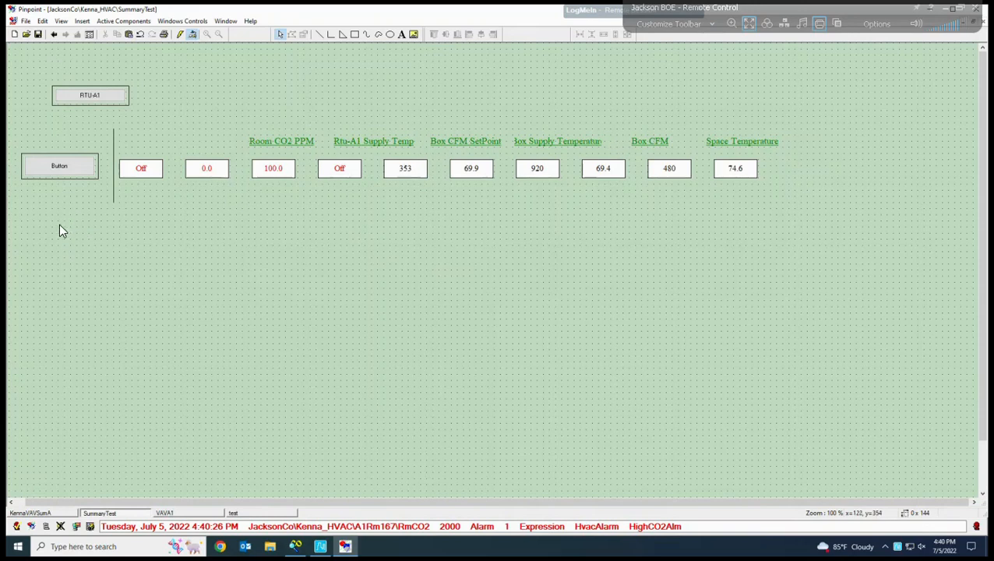
pyautogui.rightClick(59, 224)
pyautogui.press('Return')
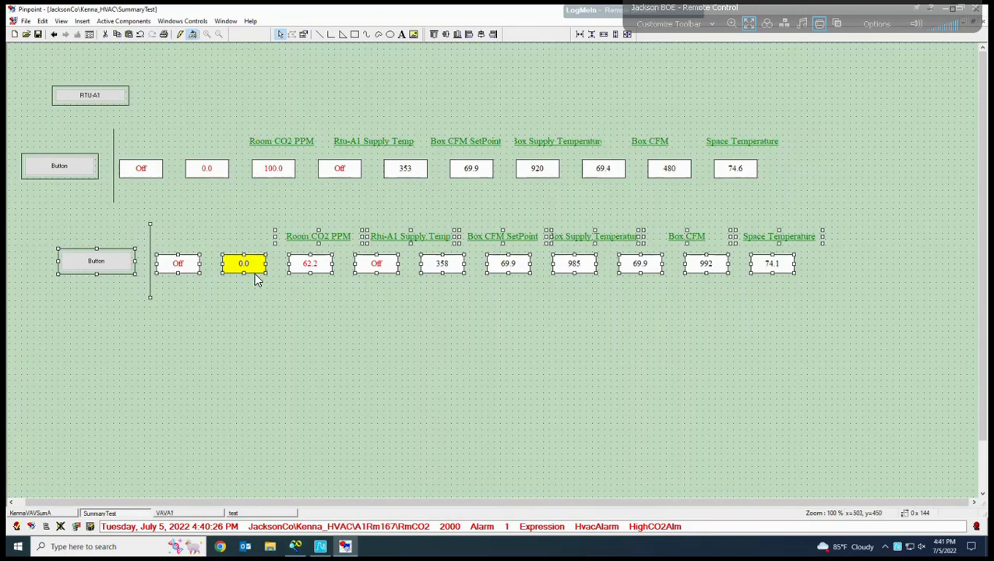
# Nudge the pasted row into place directly beneath the first row, aligning its button, divider line and value boxes with those above.
pyautogui.press('Left')
pyautogui.press('Left')
pyautogui.press('Left')
pyautogui.press('Left')
pyautogui.press('Left')
pyautogui.press('Left')
pyautogui.press('Left')
pyautogui.press('Left')
pyautogui.press('Left')
pyautogui.press('Left')
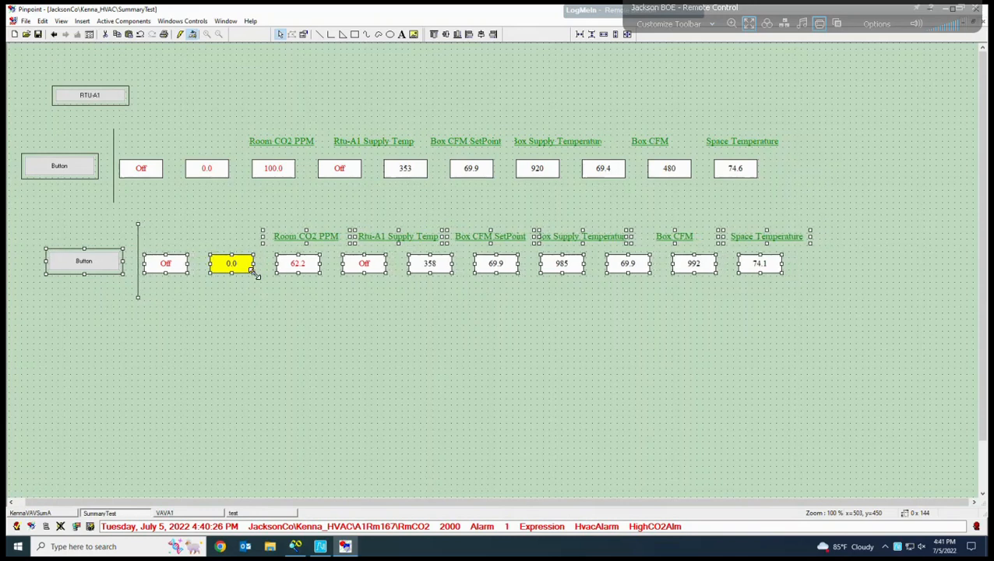
pyautogui.press('Left')
pyautogui.press('Left')
pyautogui.press('Left')
pyautogui.press('Left')
pyautogui.press('Left')
pyautogui.press('Left')
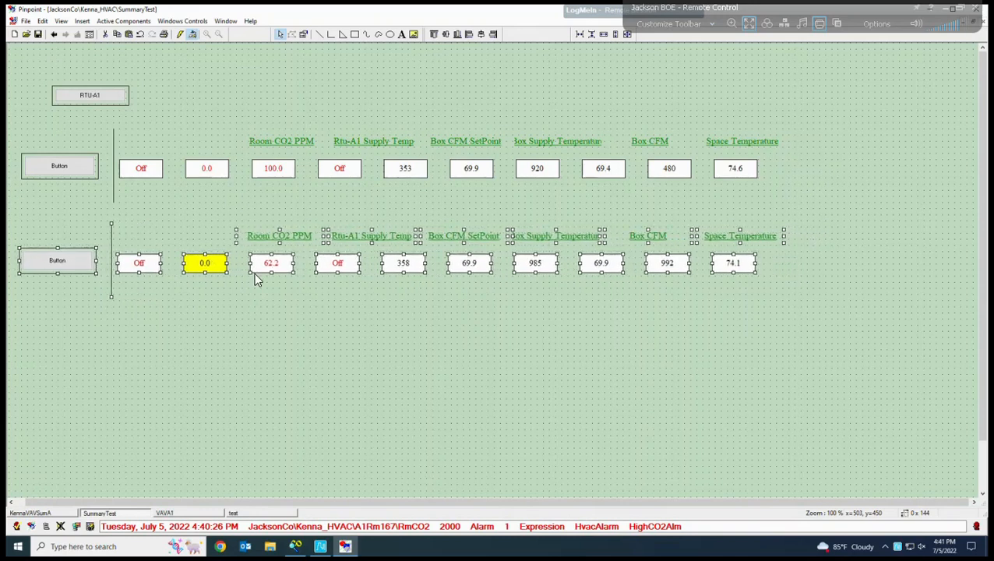
pyautogui.press('Up')
pyautogui.press('Up')
pyautogui.press('Up')
pyautogui.press('Up')
pyautogui.press('Up')
pyautogui.press('Up')
pyautogui.press('Up')
pyautogui.press('Up')
pyautogui.press('Up')
pyautogui.press('Up')
pyautogui.press('Up')
pyautogui.press('Up')
pyautogui.press('Up')
pyautogui.press('Up')
pyautogui.press('Up')
pyautogui.press('Up')
pyautogui.press('Up')
pyautogui.press('Up')
pyautogui.press('Up')
pyautogui.press('Up')
pyautogui.press('Up')
pyautogui.press('Up')
pyautogui.press('Up')
pyautogui.press('Up')
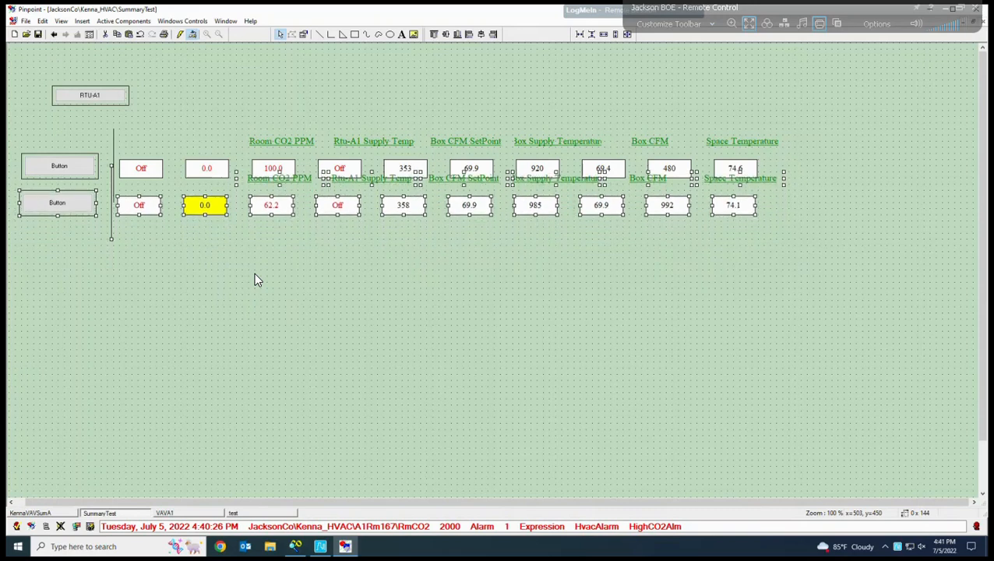
pyautogui.press('Right')
pyautogui.press('Right')
pyautogui.press('Right')
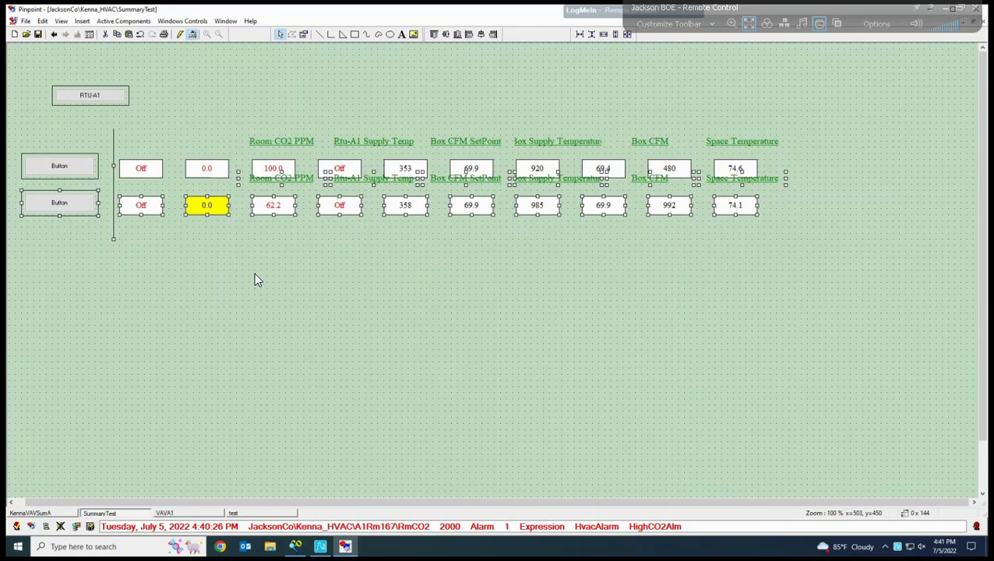
pyautogui.press('Left')
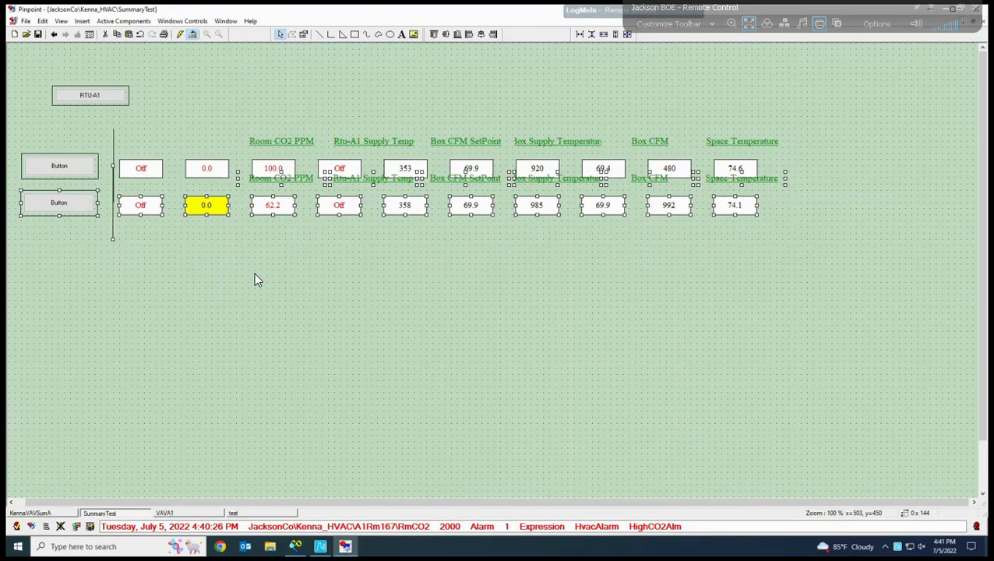
pyautogui.press('Right')
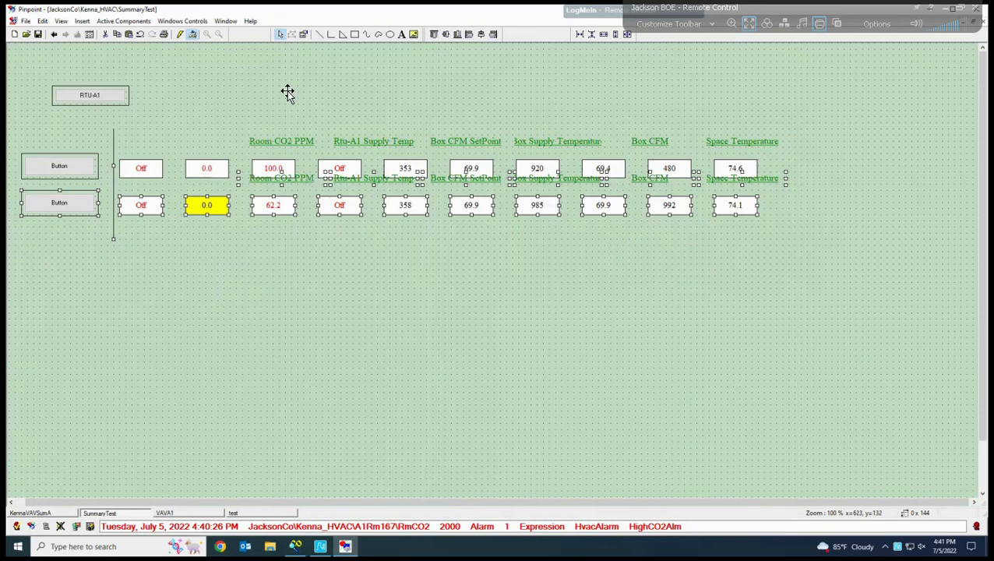
# Delete the duplicate headings of the pasted row, from Room CO2 PPM through Space Temperature.
pyautogui.click(316, 209)
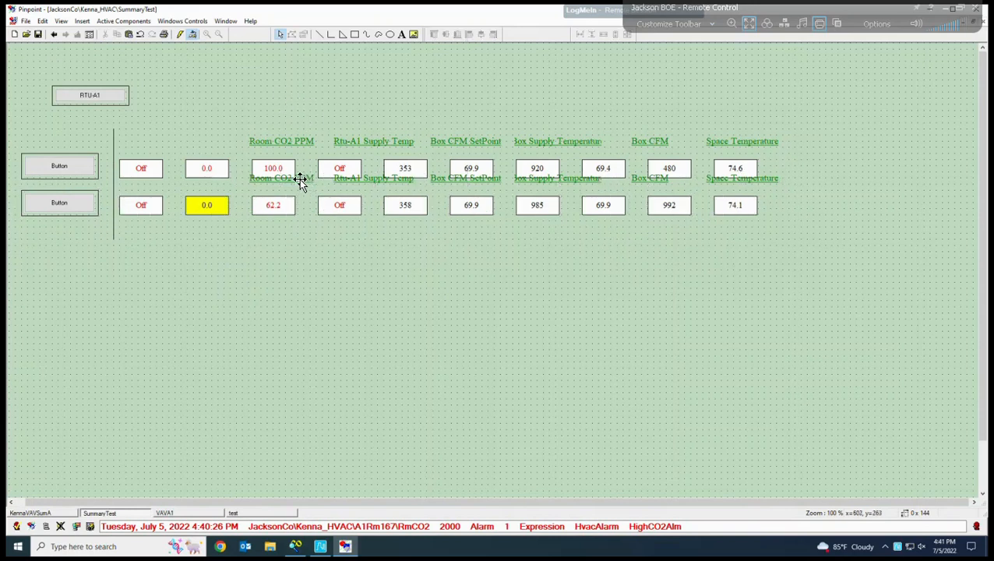
pyautogui.click(303, 179)
pyautogui.keyDown('shift'); pyautogui.click(368, 179); pyautogui.keyUp('shift')
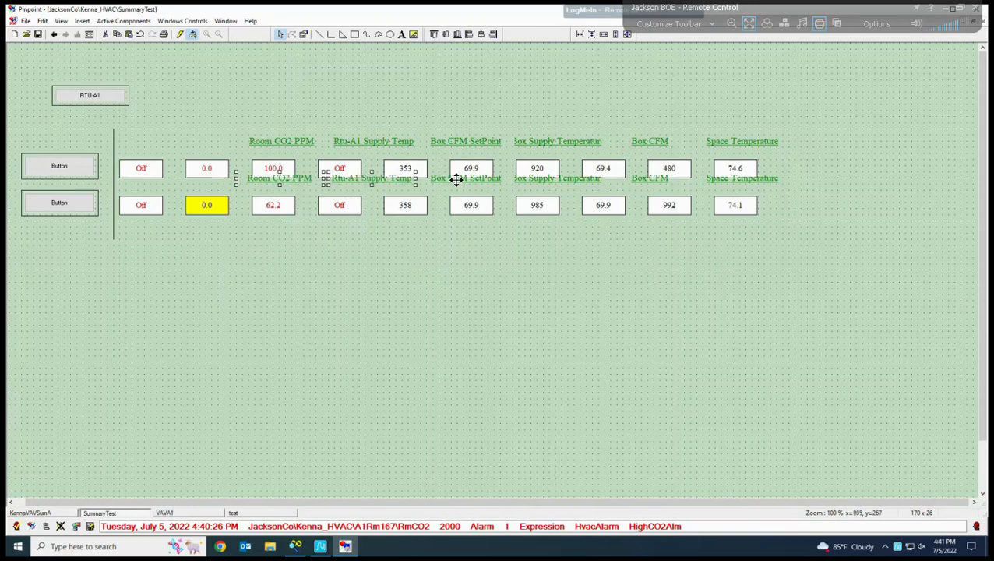
pyautogui.keyDown('shift'); pyautogui.click(528, 184); pyautogui.keyUp('shift')
pyautogui.keyDown('shift'); pyautogui.click(648, 183); pyautogui.keyUp('shift')
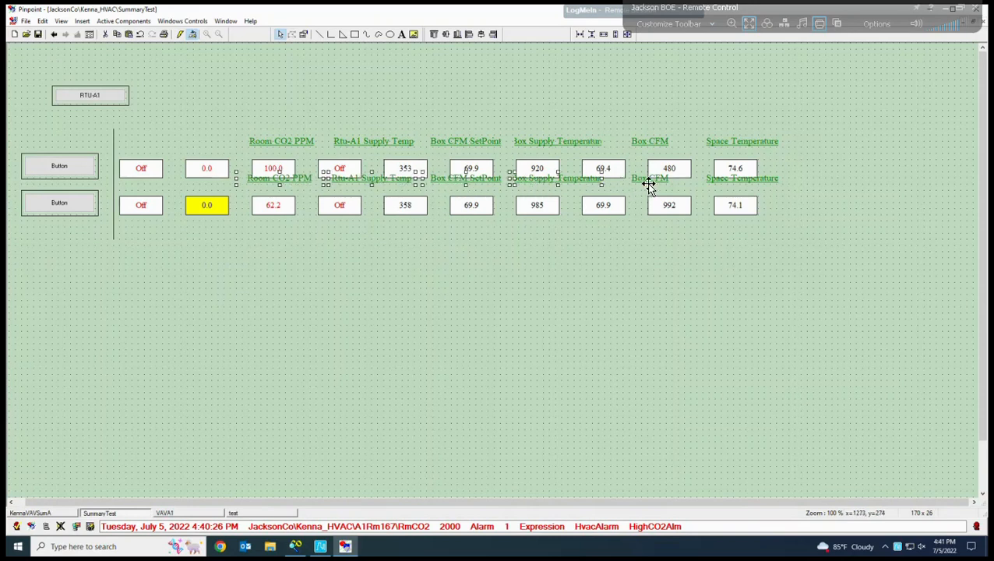
pyautogui.keyDown('shift'); pyautogui.click(768, 181); pyautogui.keyUp('shift')
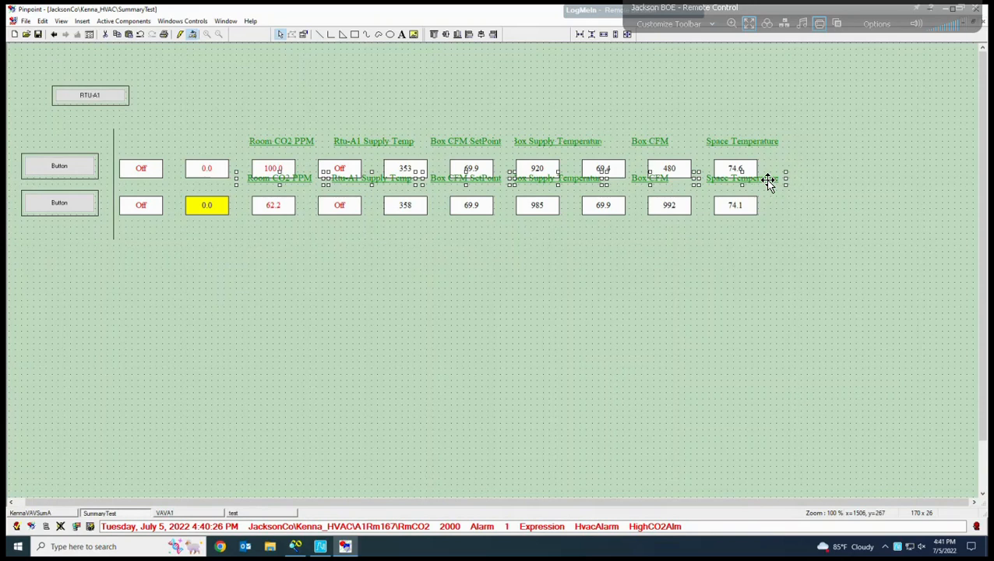
pyautogui.press('Delete')
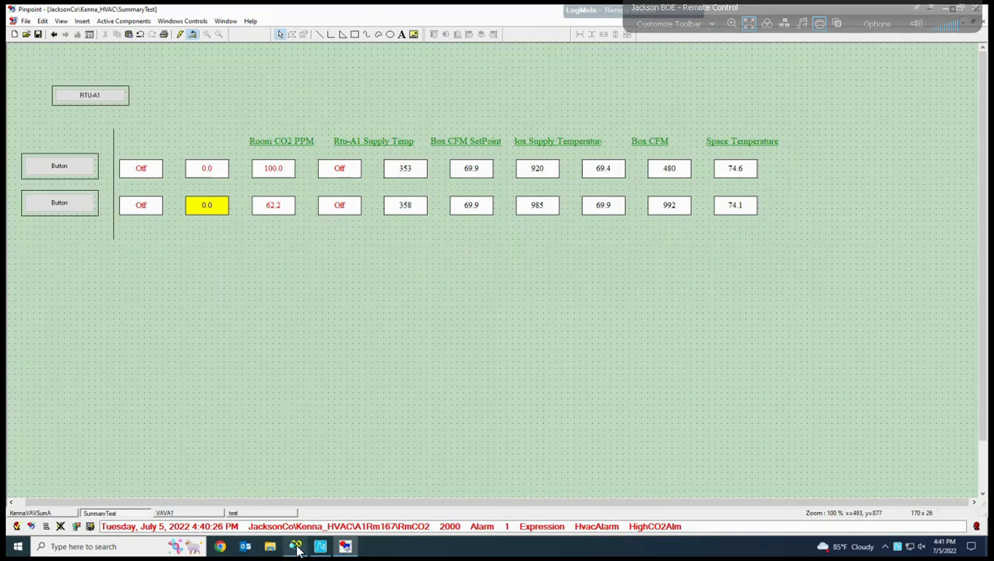
# Switch to Continuum Explorer and open controller A1Rm160's test graphic in Pinpoint for editing.
pyautogui.moveTo(296, 550)
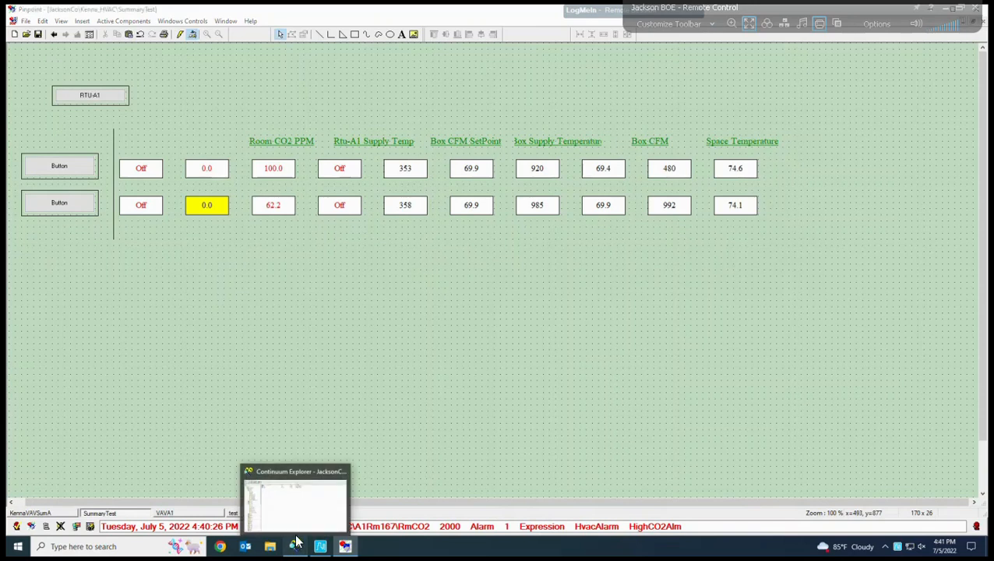
pyautogui.click(297, 546)
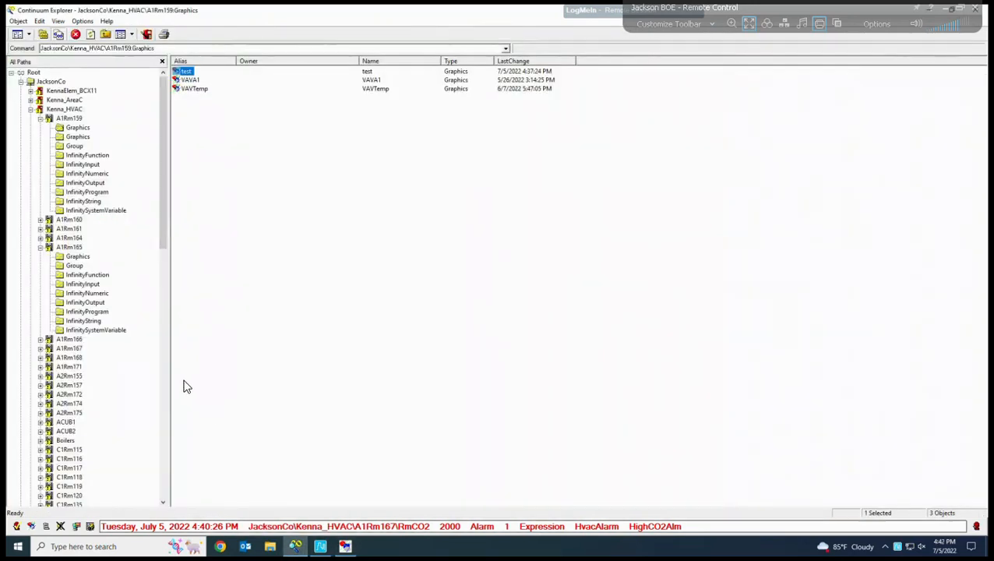
pyautogui.click(74, 221)
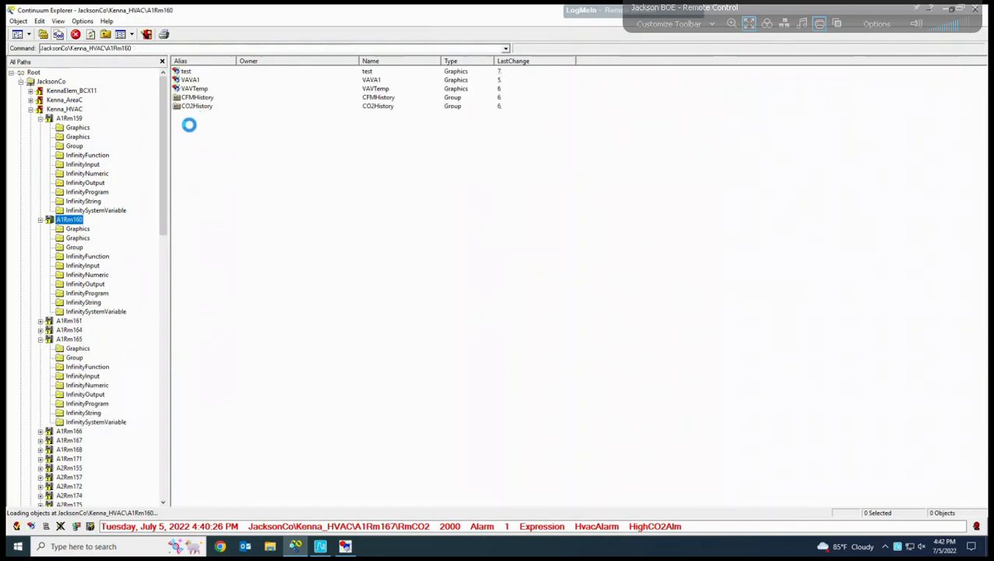
pyautogui.click(186, 72)
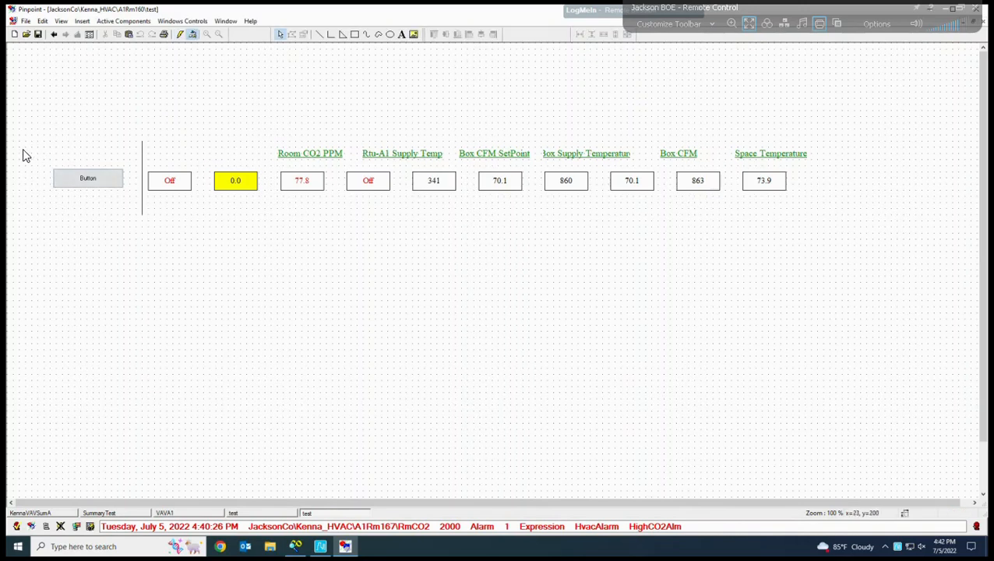
# Copy A1Rm160's button, divider line and row of value boxes, leaving the column headings out of the selection.
pyautogui.moveTo(36, 146); pyautogui.dragTo(829, 258)
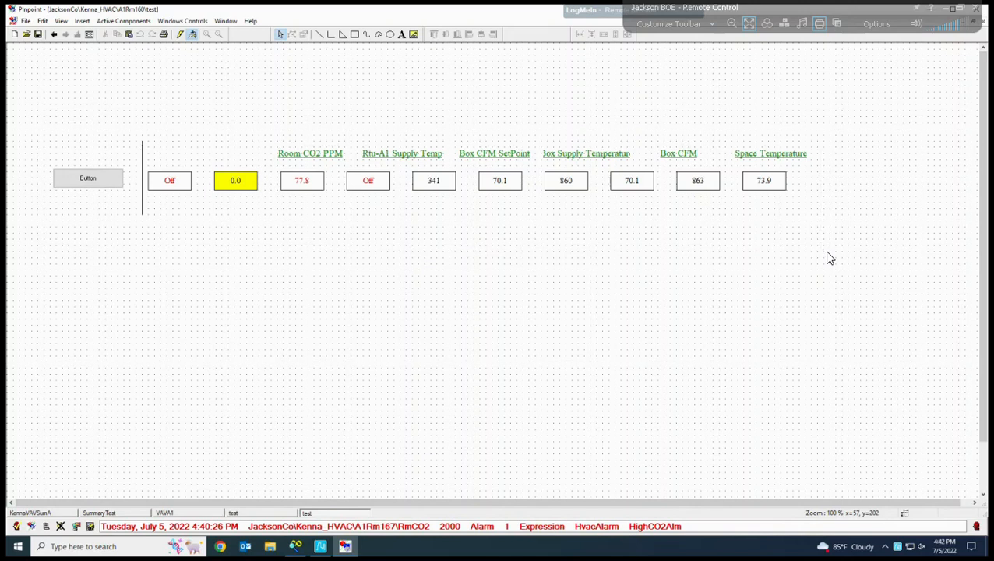
pyautogui.keyDown('shift'); pyautogui.click(315, 153); pyautogui.keyUp('shift')
pyautogui.keyDown('shift'); pyautogui.click(375, 153); pyautogui.keyUp('shift')
pyautogui.keyDown('shift'); pyautogui.click(493, 153); pyautogui.keyUp('shift')
pyautogui.keyDown('shift'); pyautogui.click(616, 153); pyautogui.keyUp('shift')
pyautogui.keyDown('shift'); pyautogui.click(659, 153); pyautogui.keyUp('shift')
pyautogui.keyDown('shift'); pyautogui.click(760, 154); pyautogui.keyUp('shift')
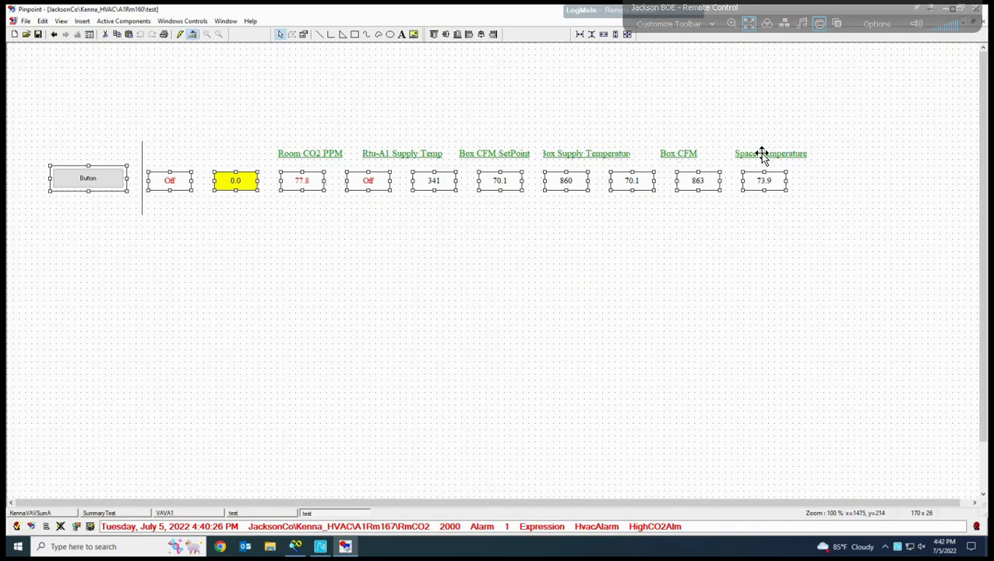
pyautogui.keyDown('shift'); pyautogui.click(142, 160); pyautogui.keyUp('shift')
# Paste the copied A1Rm160 row onto the SummaryTest panel and nudge it beneath the second row, in line with the columns above.
pyautogui.click(130, 514)
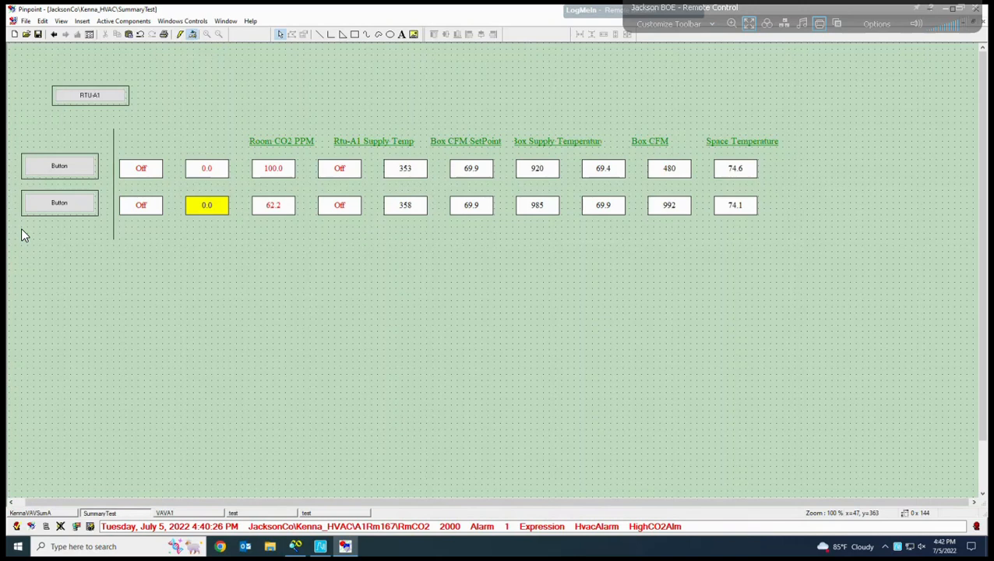
pyautogui.hotkey('ctrl', 'v')
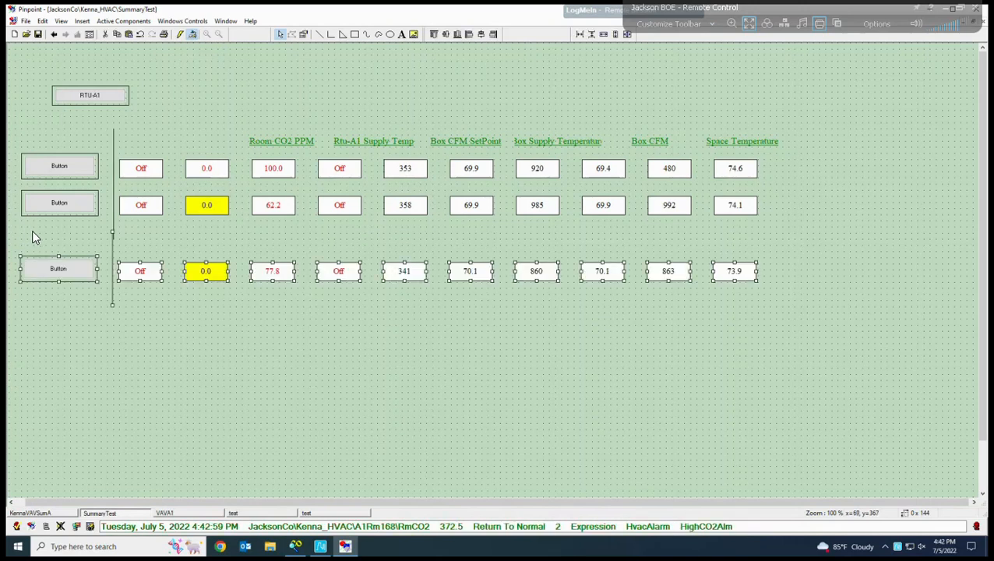
pyautogui.press('Up')
pyautogui.press('Up')
pyautogui.press('Up')
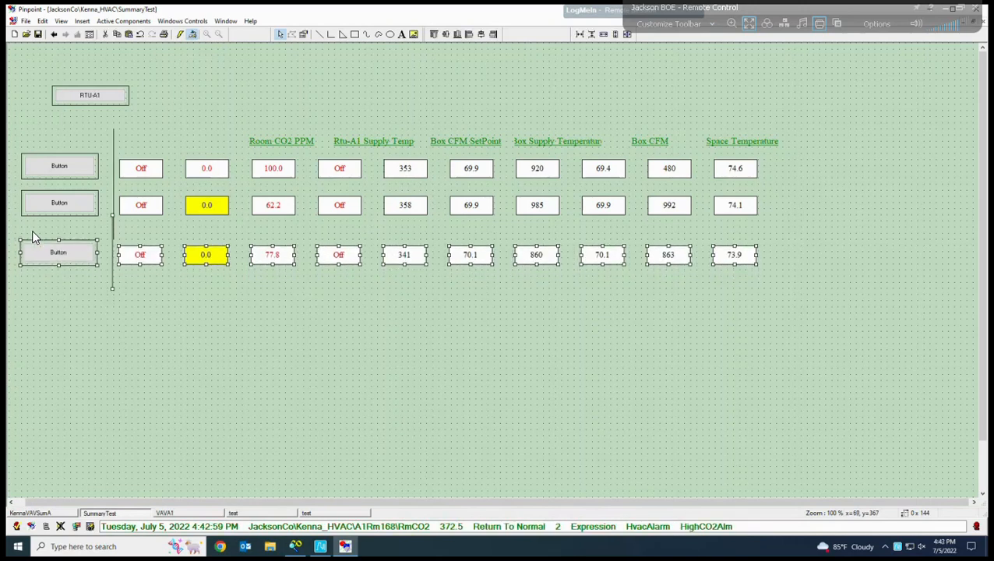
pyautogui.press('Up')
pyautogui.press('Up')
pyautogui.press('Up')
pyautogui.press('Up')
pyautogui.press('Right')
pyautogui.press('Right')
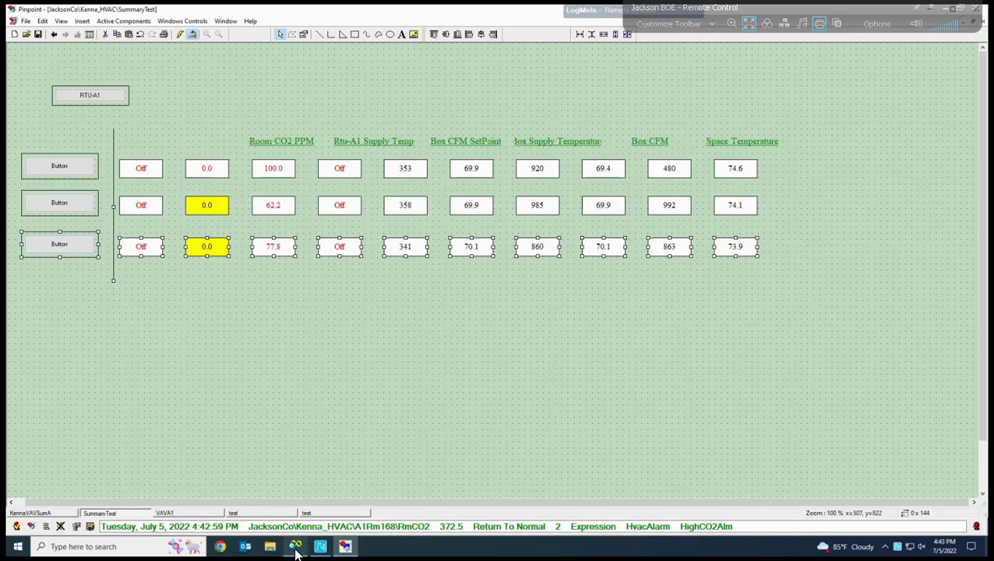
# Switch to Continuum Explorer and open controller A1Rm161's test graphic in Pinpoint for editing.
pyautogui.moveTo(295, 552)
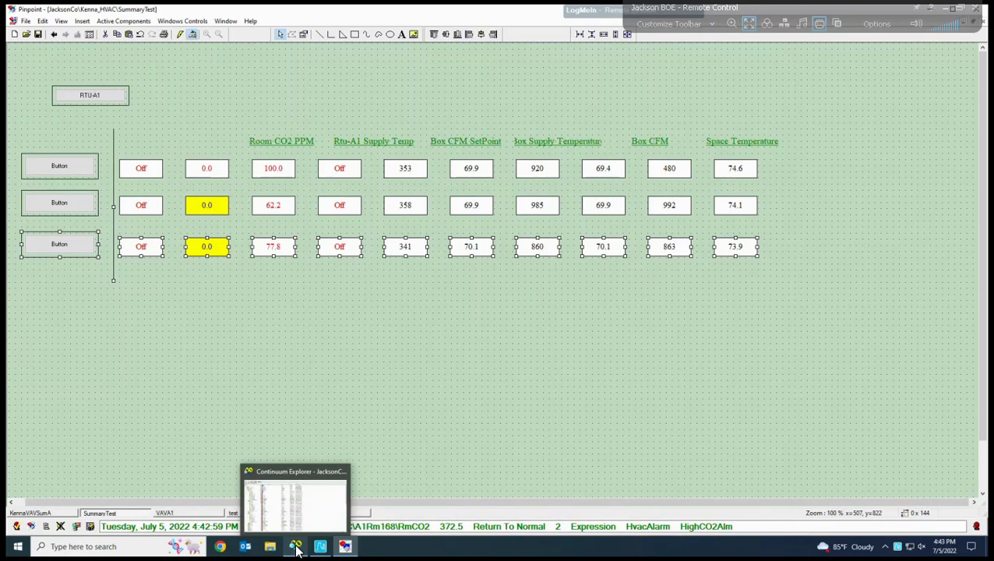
pyautogui.moveTo(345, 547)
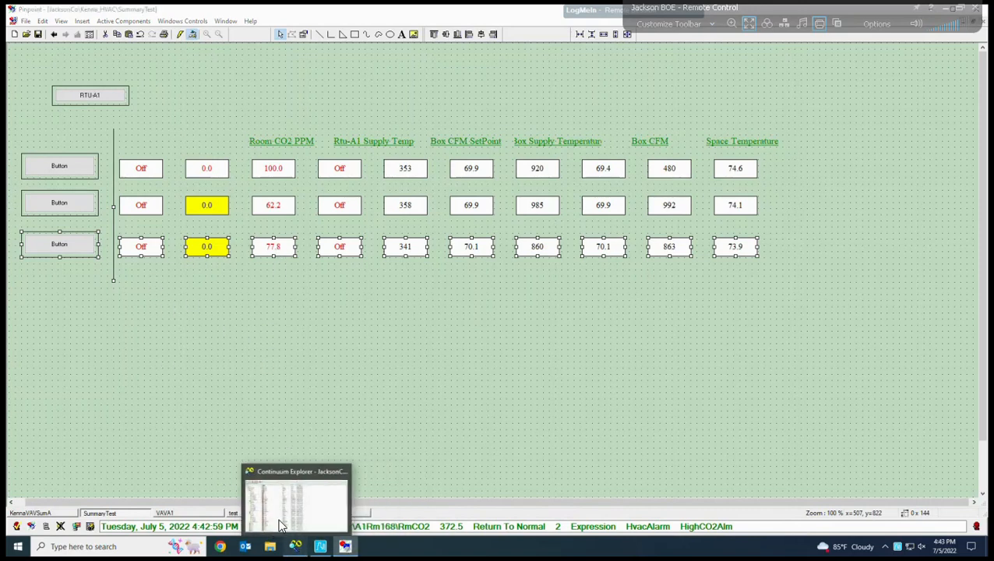
pyautogui.click(295, 548)
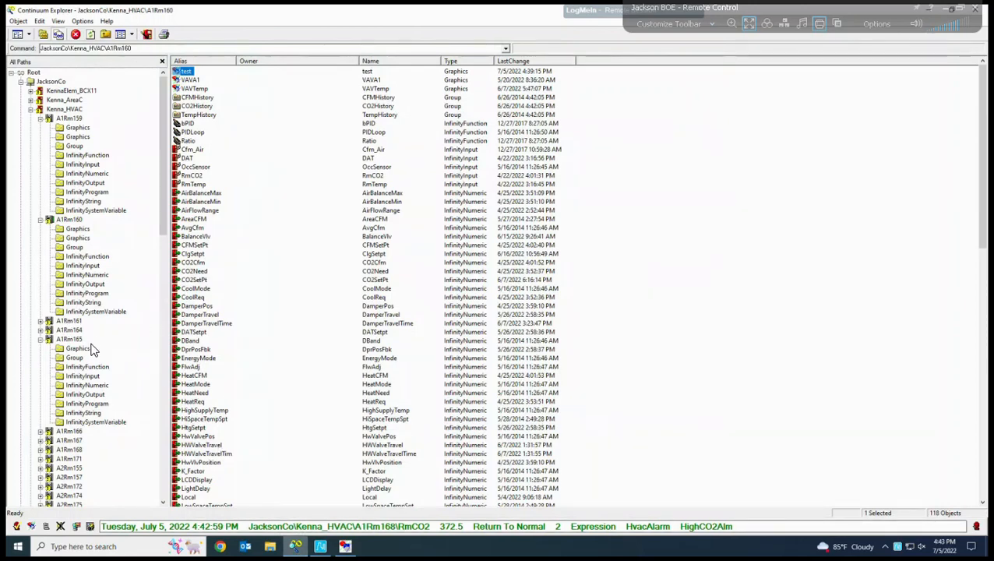
pyautogui.hotkey('alt', 'Tab')
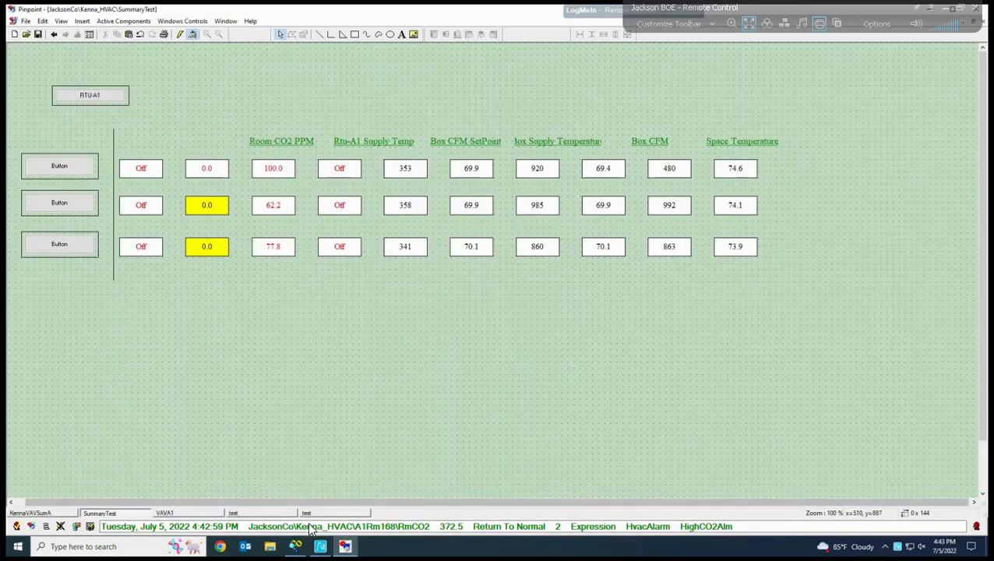
pyautogui.click(296, 548)
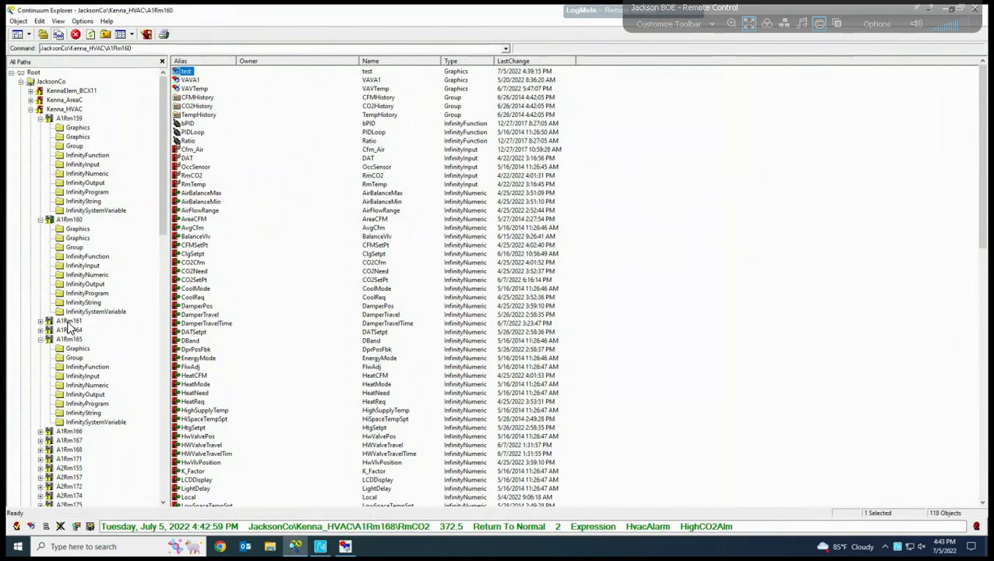
pyautogui.doubleClick(69, 320)
pyautogui.click(185, 72)
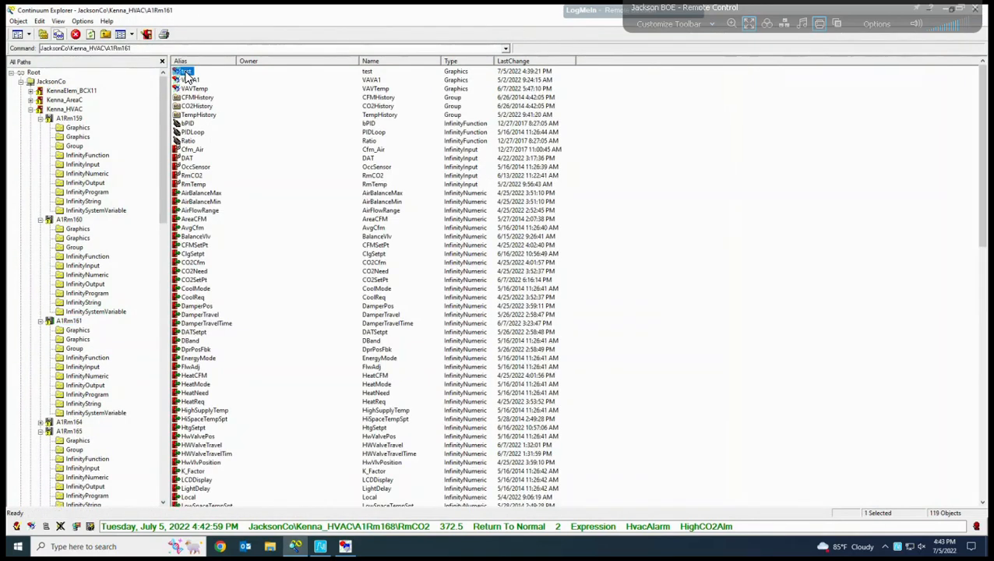
pyautogui.doubleClick(187, 76)
pyautogui.click(191, 35)
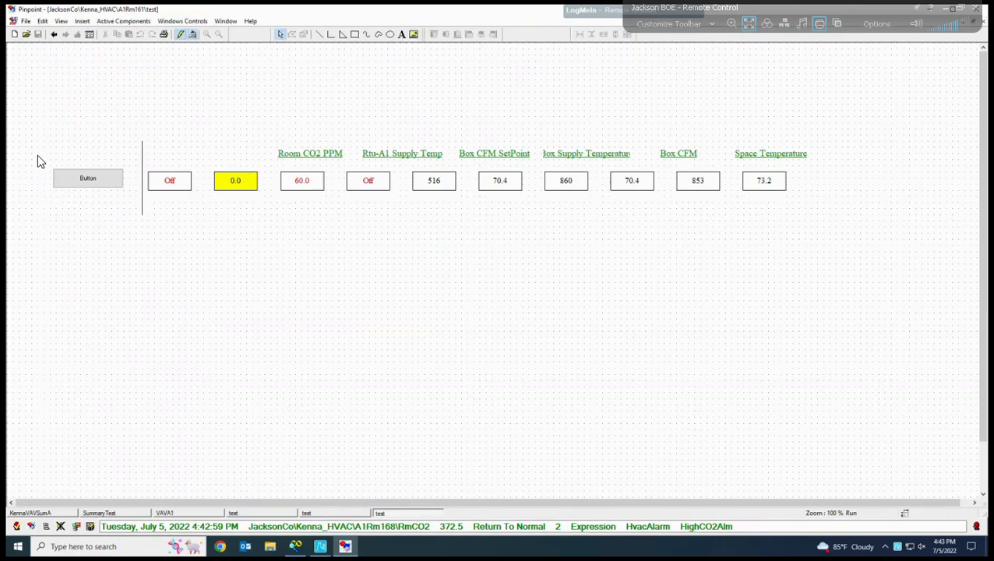
# Copy A1Rm161's button, divider line and value boxes, excluding the column headings from the selection.
pyautogui.moveTo(39, 141); pyautogui.dragTo(853, 263)
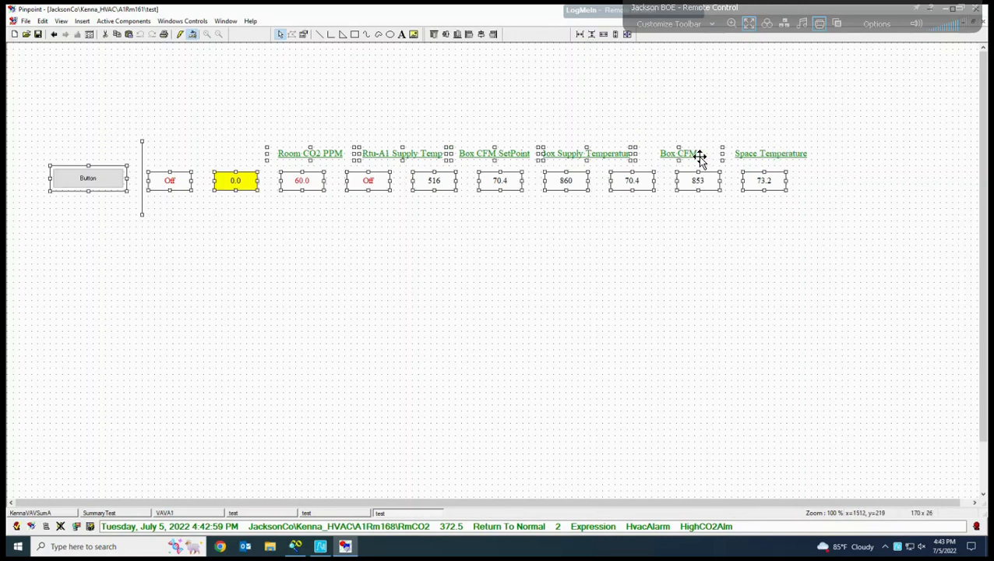
pyautogui.keyDown('shift'); pyautogui.click(525, 154); pyautogui.keyUp('shift')
pyautogui.keyDown('shift'); pyautogui.click(429, 154); pyautogui.keyUp('shift')
pyautogui.keyDown('shift'); pyautogui.click(340, 153); pyautogui.keyUp('shift')
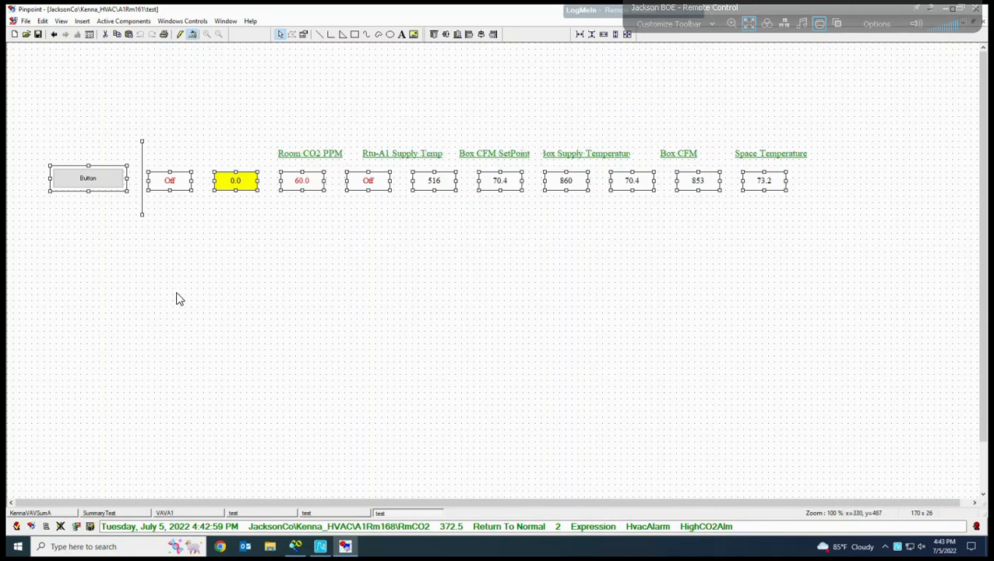
# Paste the copied A1Rm161 row onto the SummaryTest panel and nudge it beneath the third row, in line with the columns above.
pyautogui.click(121, 512)
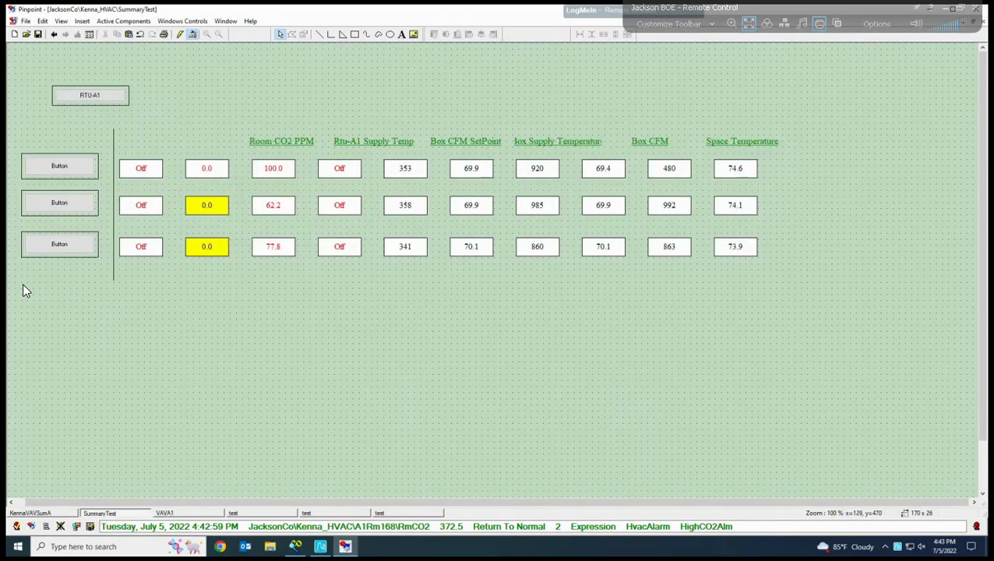
pyautogui.hotkey('ctrl', 'v')
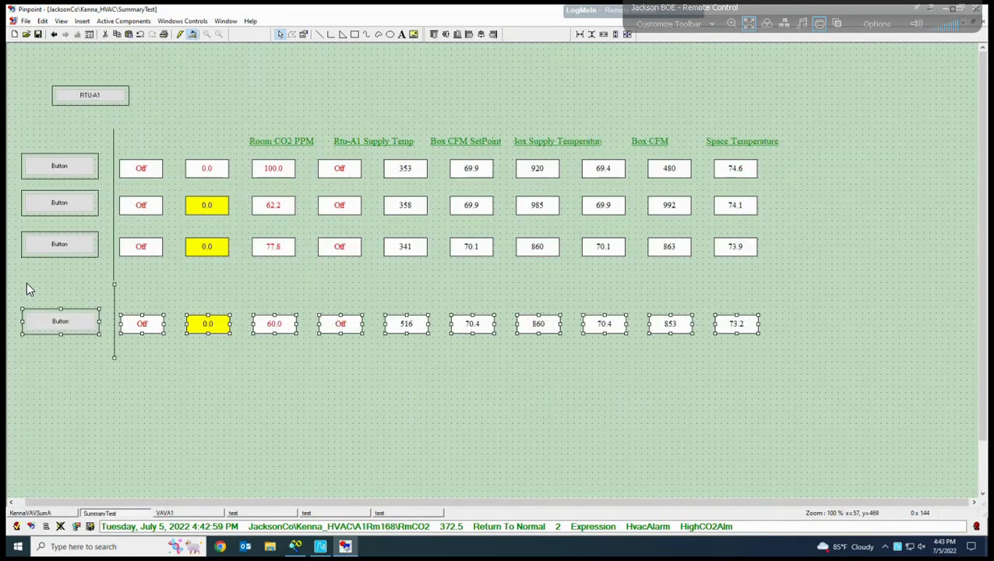
pyautogui.press('Up')
pyautogui.press('Up')
pyautogui.press('Up')
pyautogui.press('Up')
pyautogui.press('Up')
pyautogui.press('Up')
pyautogui.press('Up')
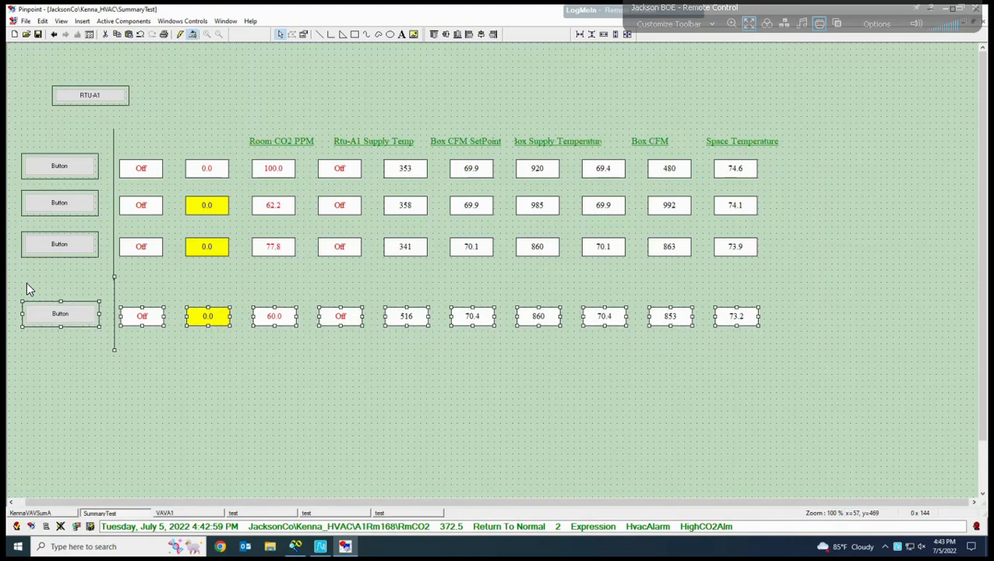
pyautogui.press('Up')
pyautogui.press('Up')
pyautogui.press('Up')
pyautogui.press('Up')
pyautogui.press('Up')
pyautogui.press('Up')
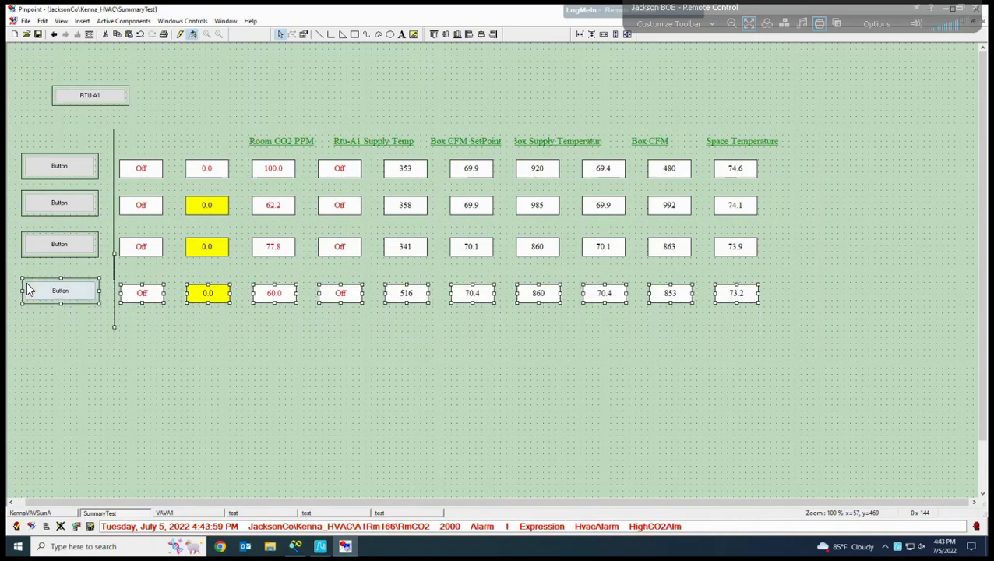
pyautogui.press('Left')
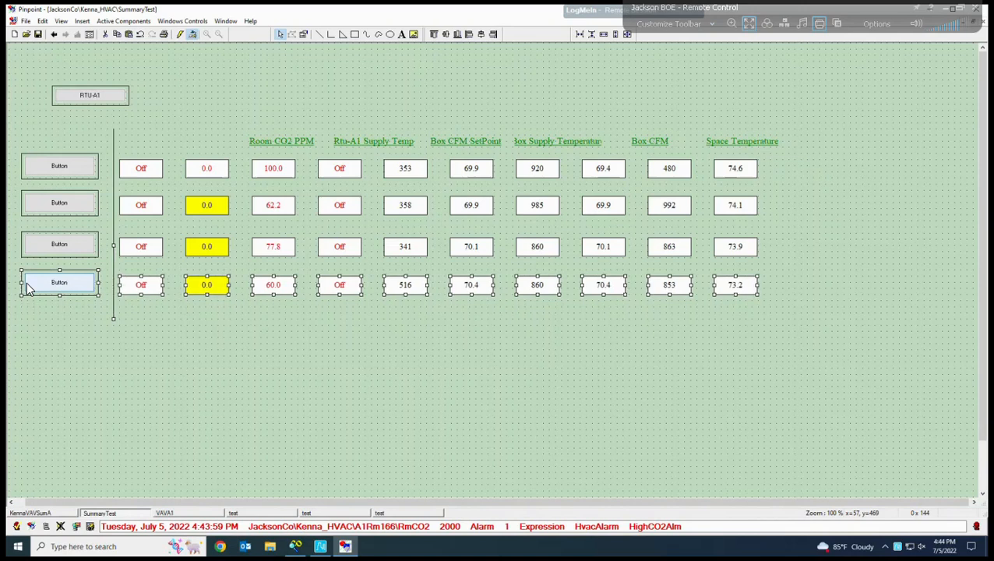
# Space the four row buttons evenly in the vertical direction on the SummaryTest panel.
pyautogui.click(187, 366)
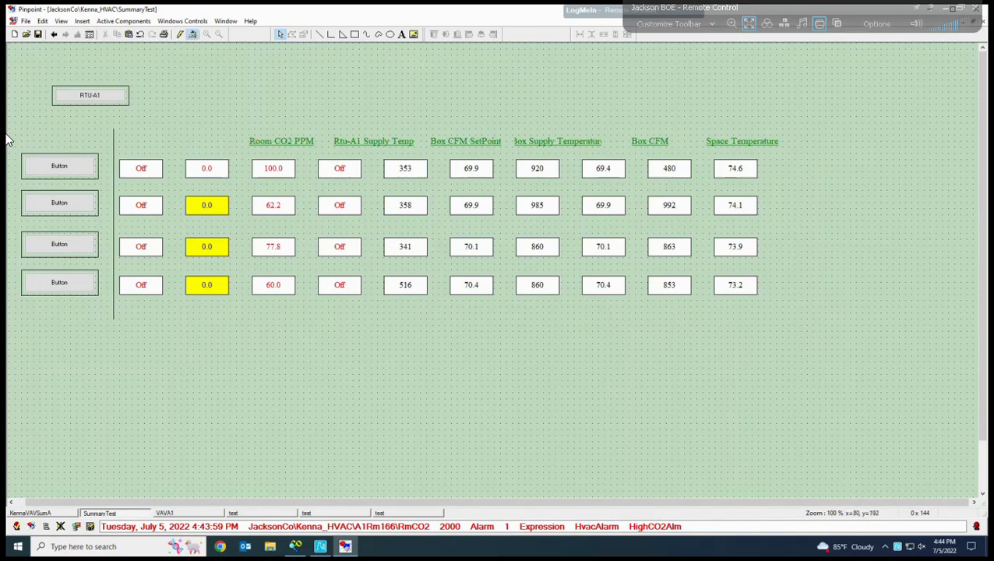
pyautogui.moveTo(16, 127); pyautogui.dragTo(106, 362)
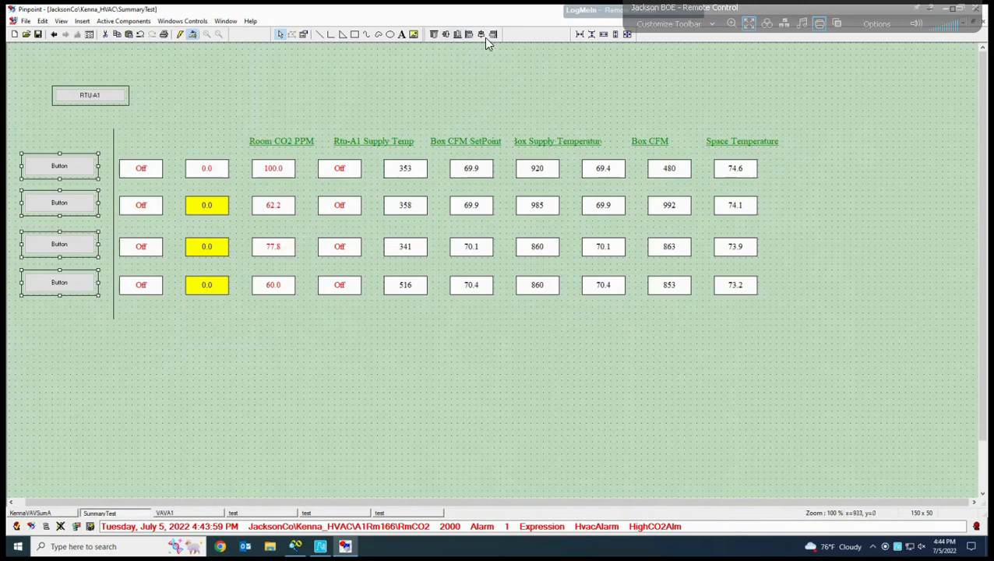
pyautogui.click(591, 36)
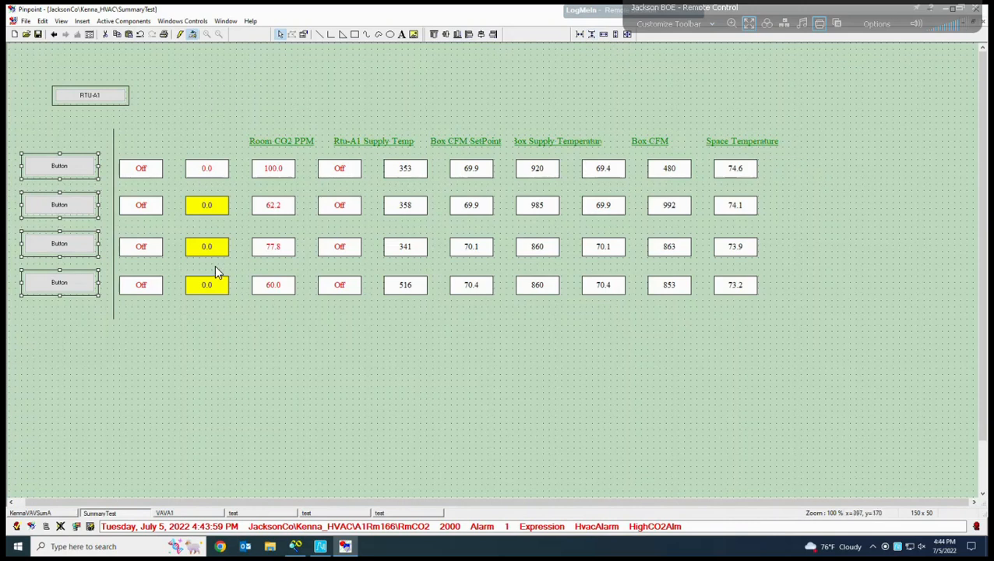
pyautogui.click(762, 341)
# Align the value boxes of the fourth and third rows to the vertical centre of each row's button.
pyautogui.moveTo(767, 322); pyautogui.dragTo(118, 268)
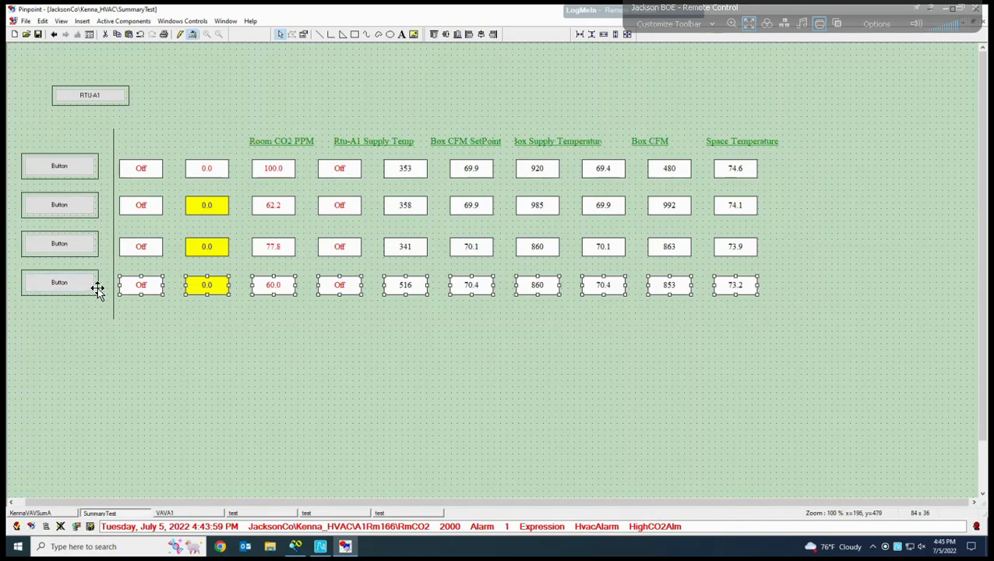
pyautogui.keyDown('shift'); pyautogui.click(97, 288); pyautogui.keyUp('shift')
pyautogui.click(446, 35)
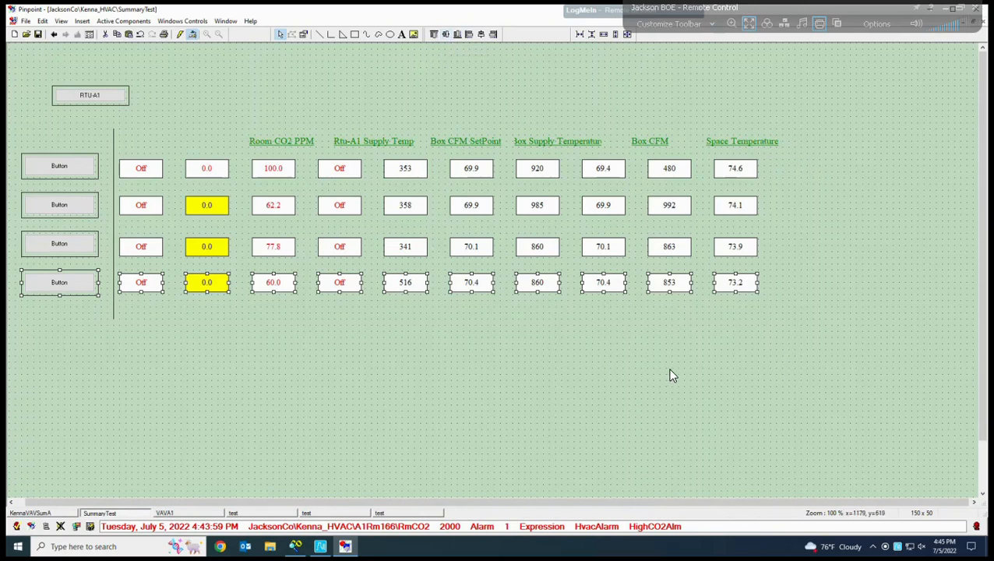
pyautogui.moveTo(772, 266); pyautogui.dragTo(113, 227)
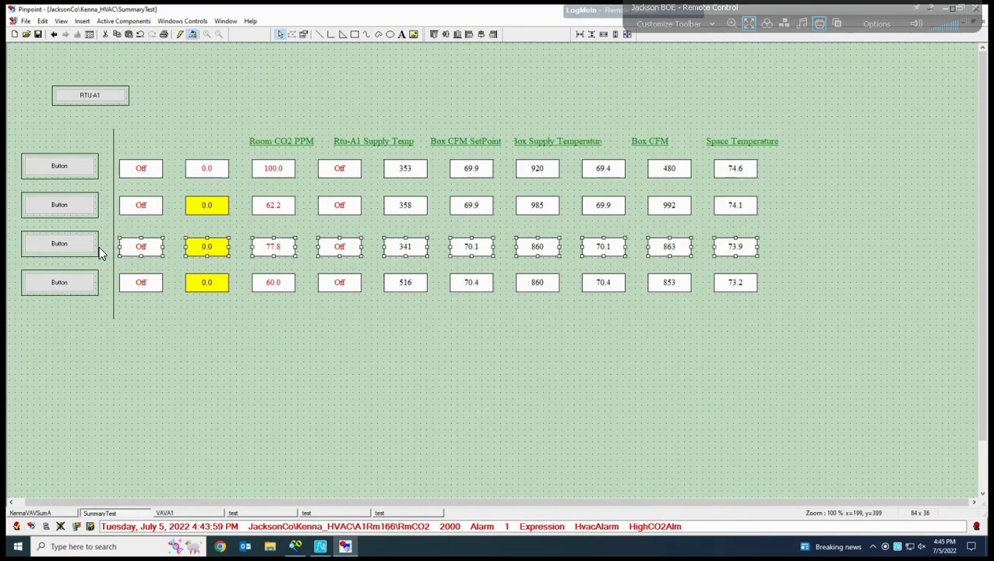
pyautogui.keyDown('shift'); pyautogui.click(97, 244); pyautogui.keyUp('shift')
pyautogui.click(438, 35)
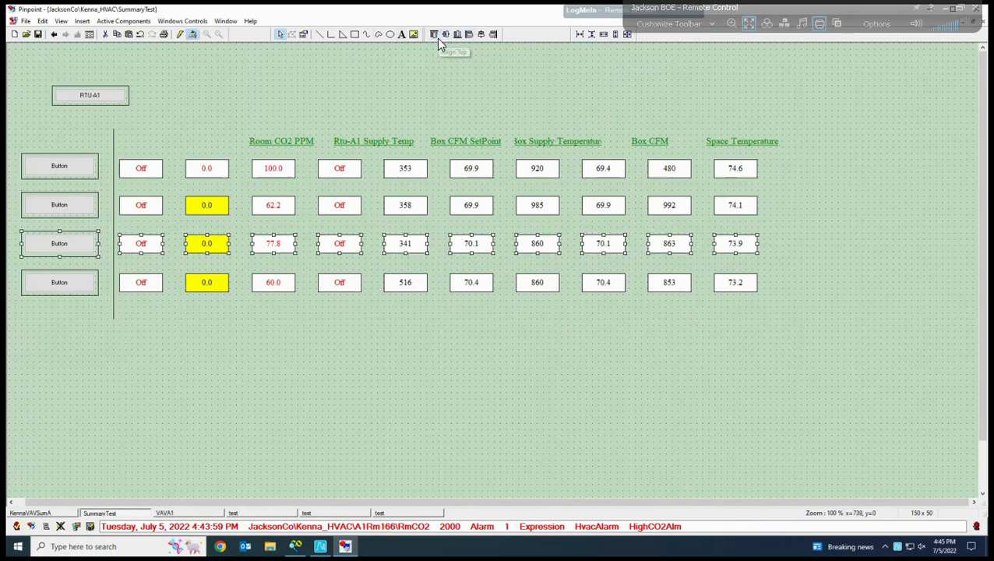
# Align the value boxes of the second and first rows to the vertical centre of each row's button.
pyautogui.moveTo(784, 232); pyautogui.dragTo(115, 178)
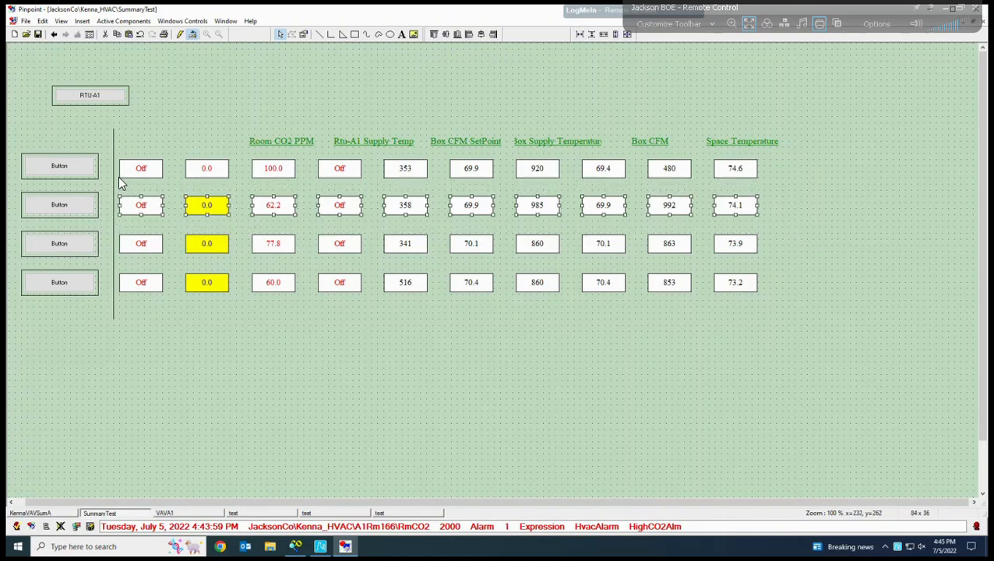
pyautogui.keyDown('shift'); pyautogui.click(98, 207); pyautogui.keyUp('shift')
pyautogui.click(446, 35)
pyautogui.click(787, 198)
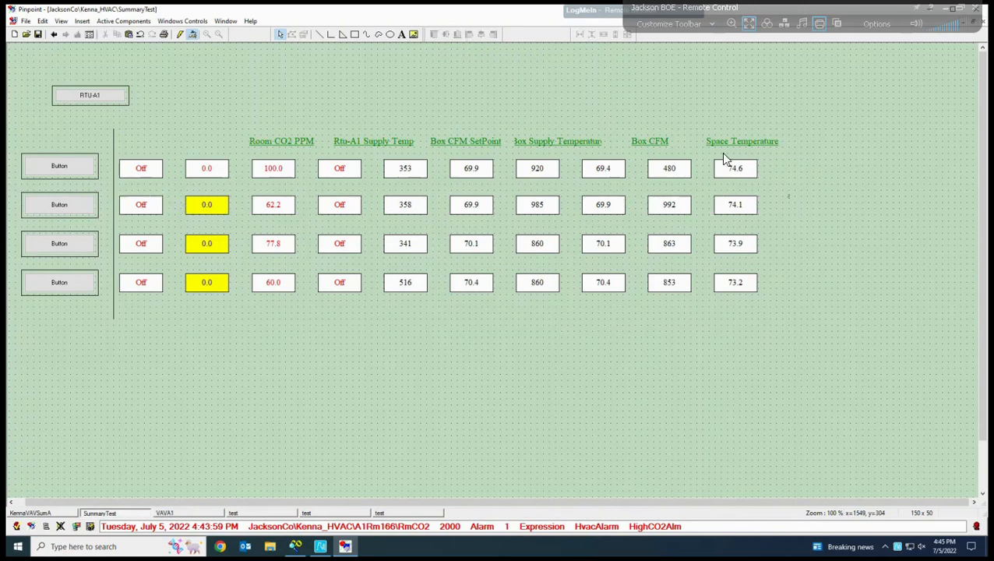
pyautogui.moveTo(722, 158); pyautogui.dragTo(107, 148)
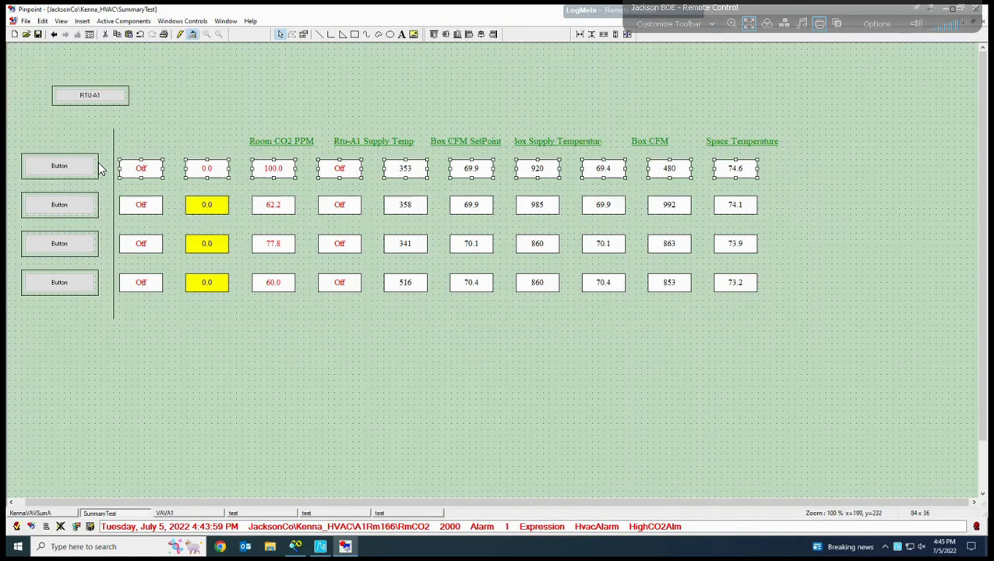
pyautogui.keyDown('shift'); pyautogui.click(96, 166); pyautogui.keyUp('shift')
pyautogui.click(435, 35)
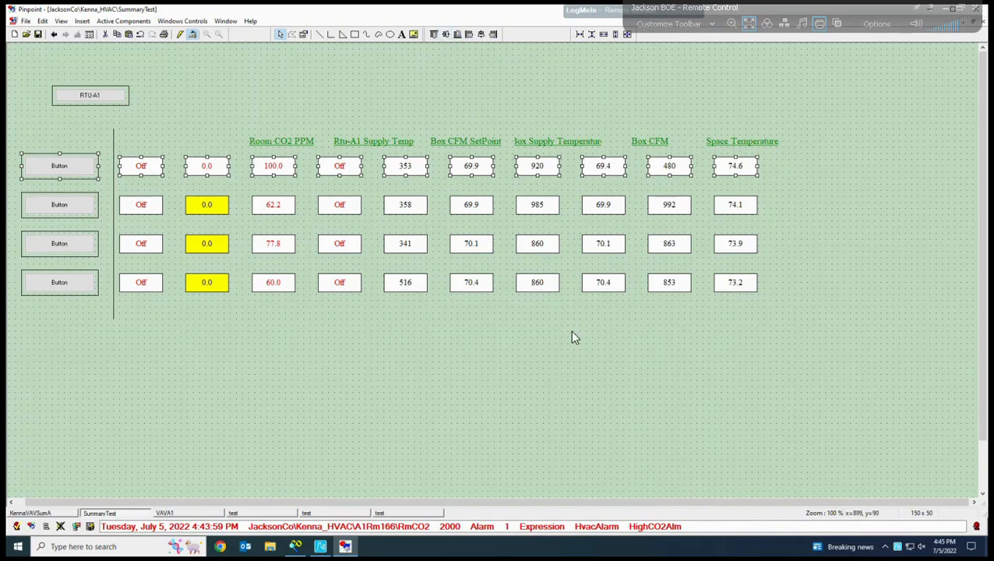
# Switch the SummaryTest panel to run mode and try out the first row's button.
pyautogui.click(551, 387)
pyautogui.click(180, 34)
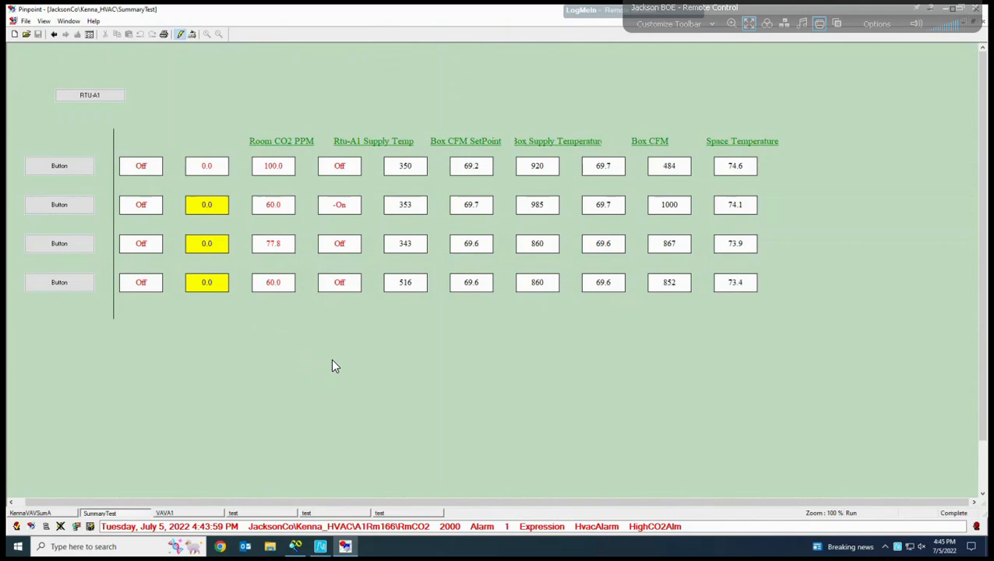
pyautogui.click(64, 169)
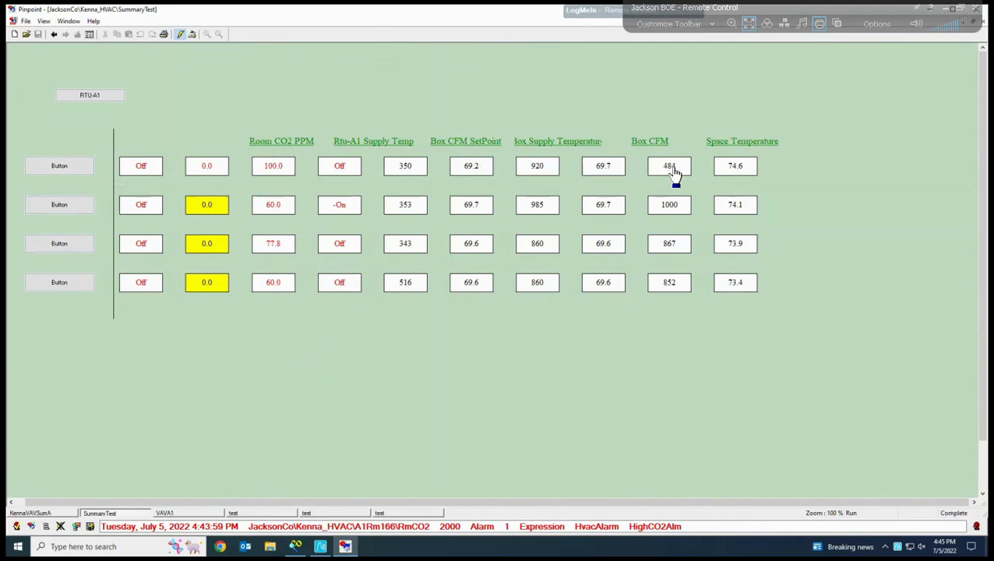
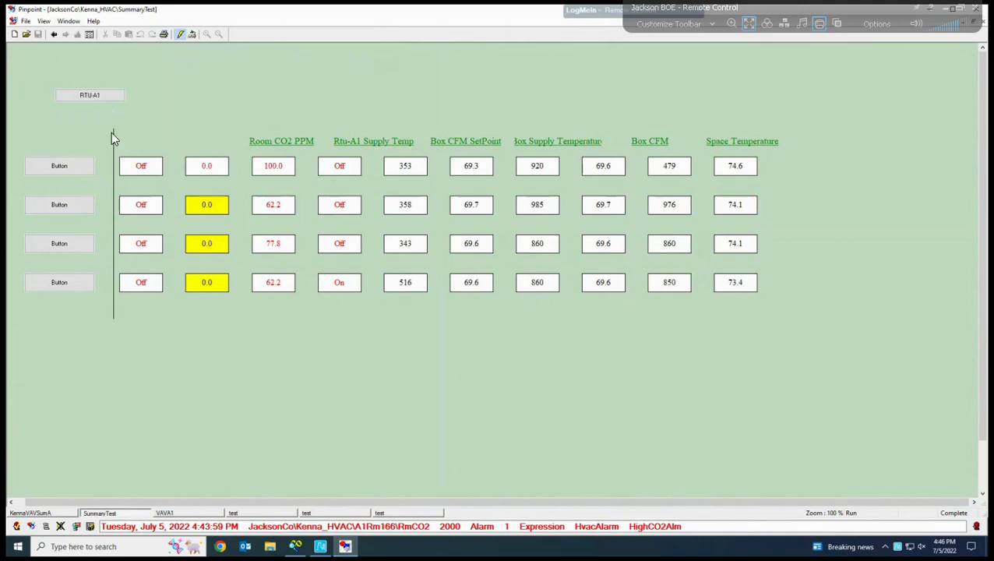
# Return to design mode and link the first row's button to open the VAVA1 graphic of controller A1Rm165.
pyautogui.click(193, 36)
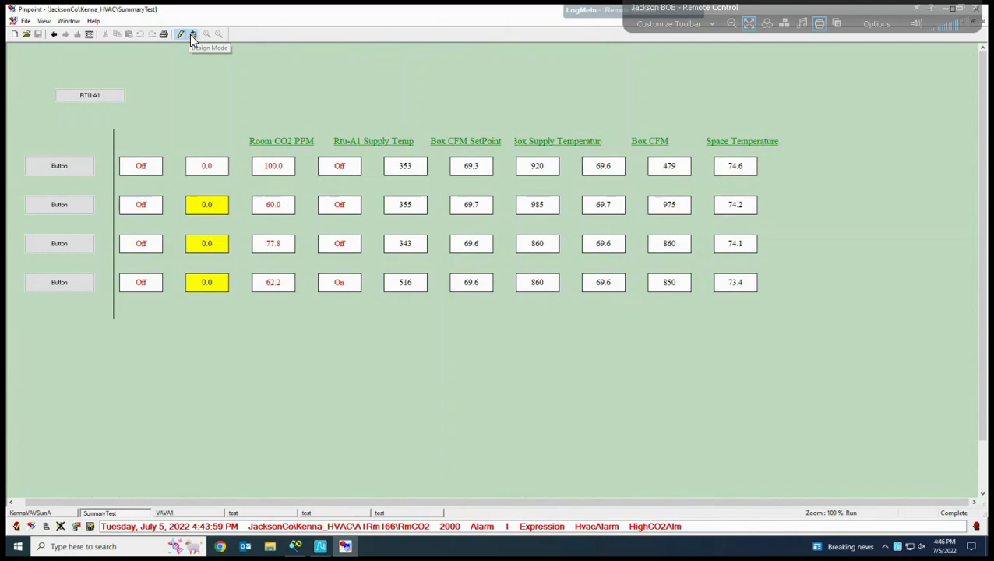
pyautogui.click(83, 177)
pyautogui.doubleClick(84, 177)
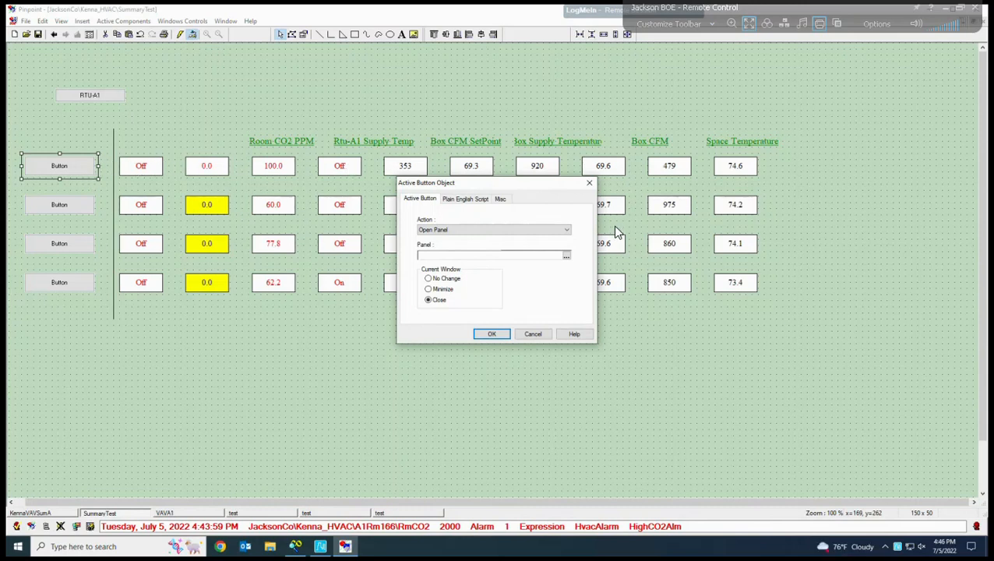
pyautogui.click(566, 256)
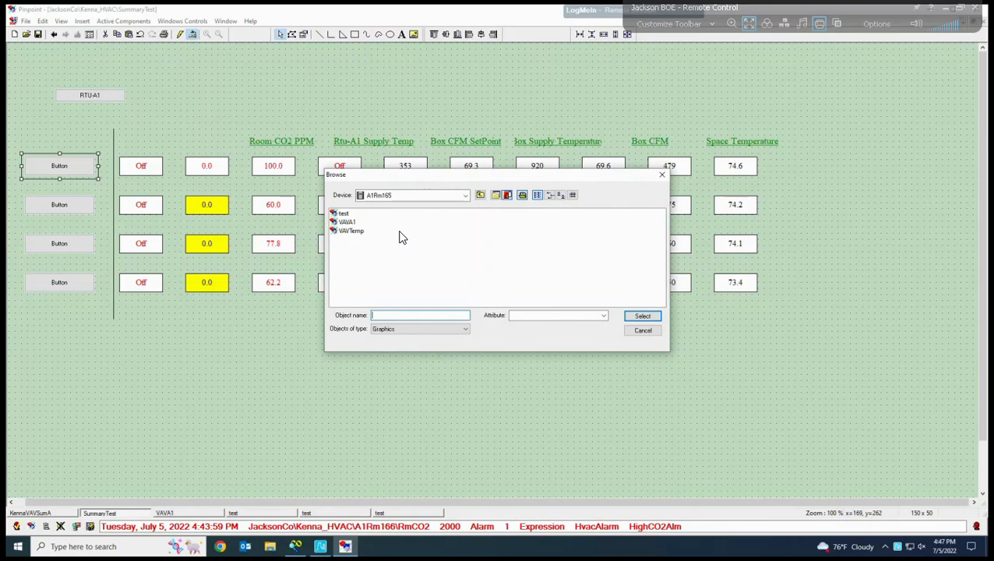
pyautogui.click(347, 224)
pyautogui.click(642, 318)
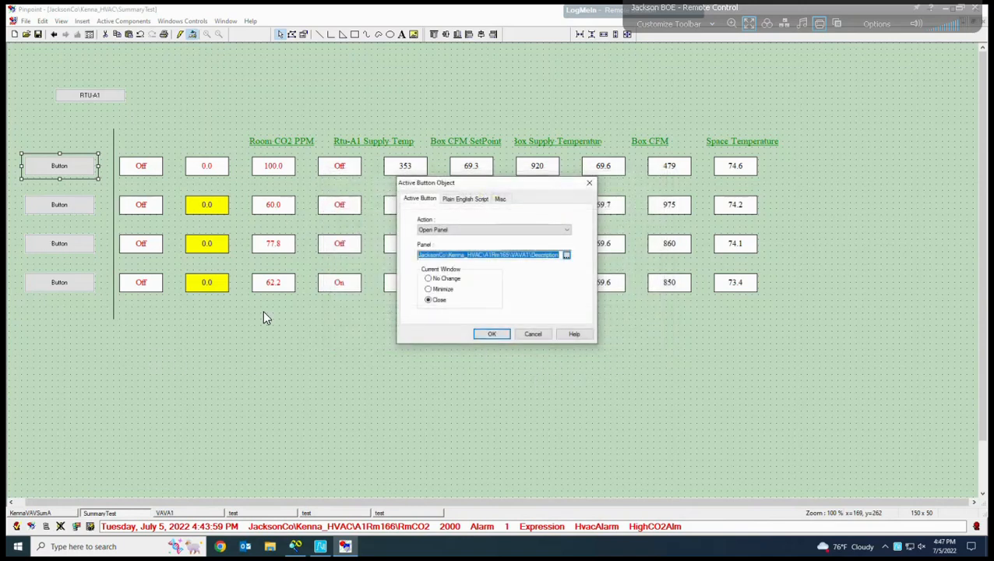
pyautogui.press('Return')
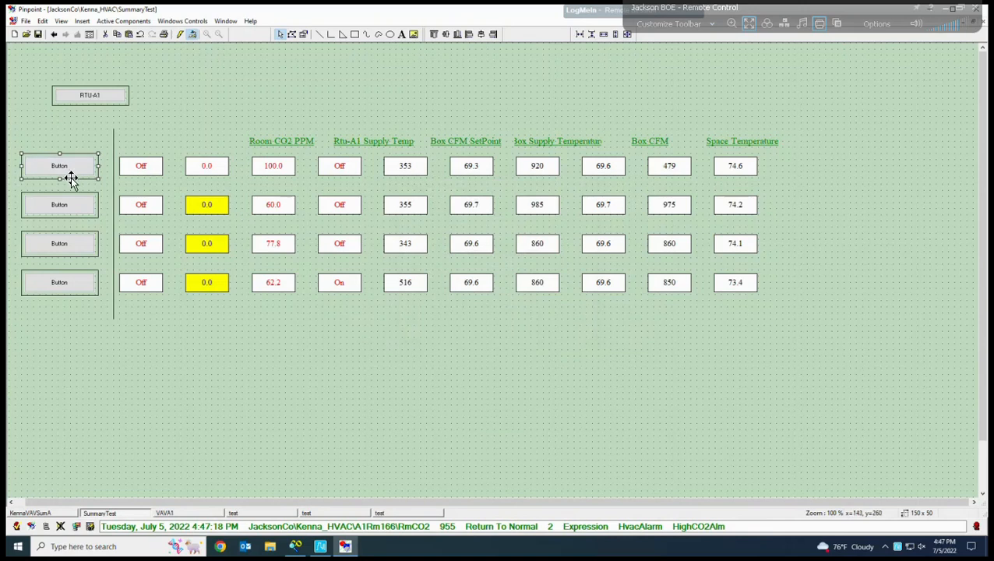
# Set the first row button's caption to VAV165 and preview the panel in run mode.
pyautogui.rightClick(71, 178)
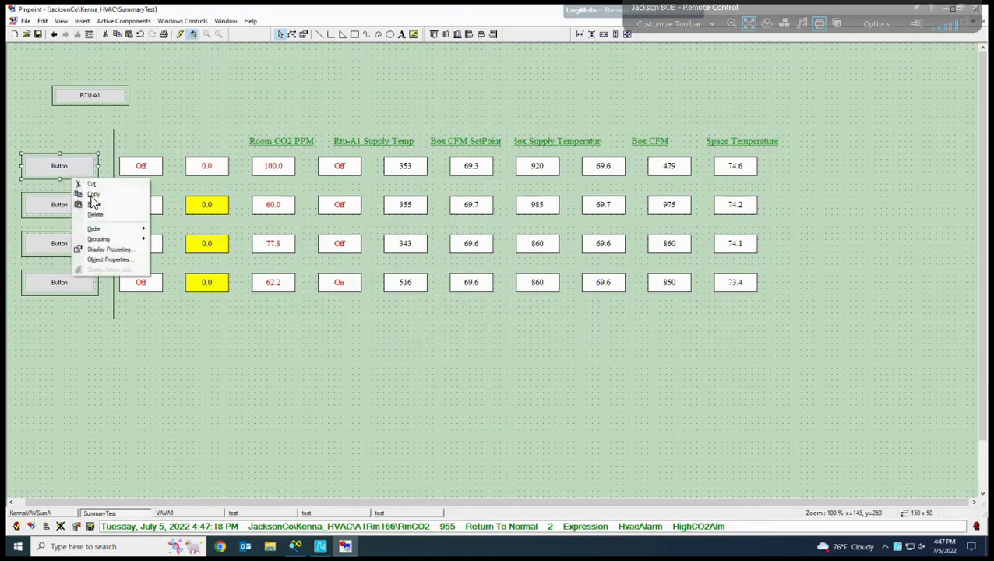
pyautogui.click(104, 250)
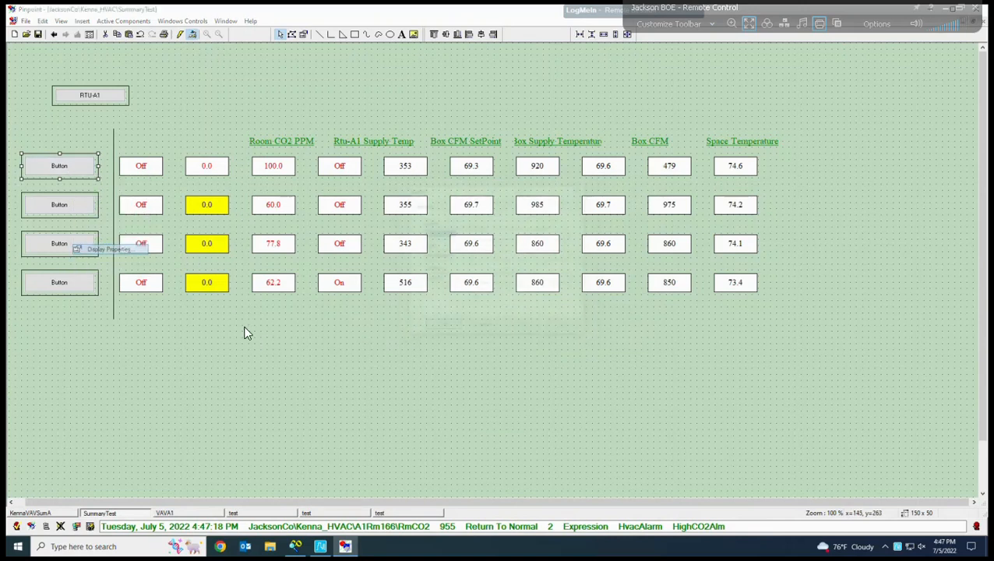
pyautogui.moveTo(451, 279); pyautogui.dragTo(390, 280)
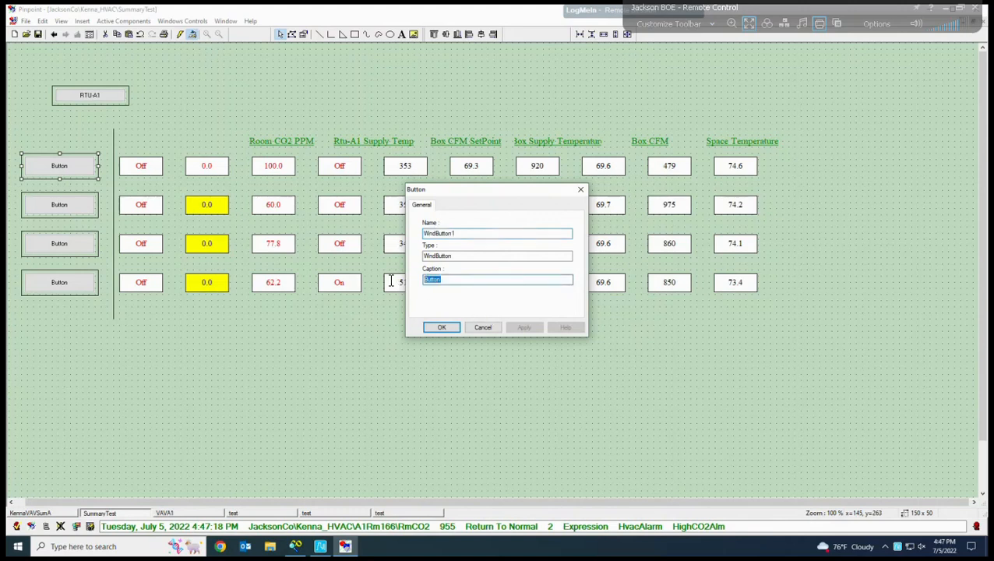
pyautogui.write('VAV165')
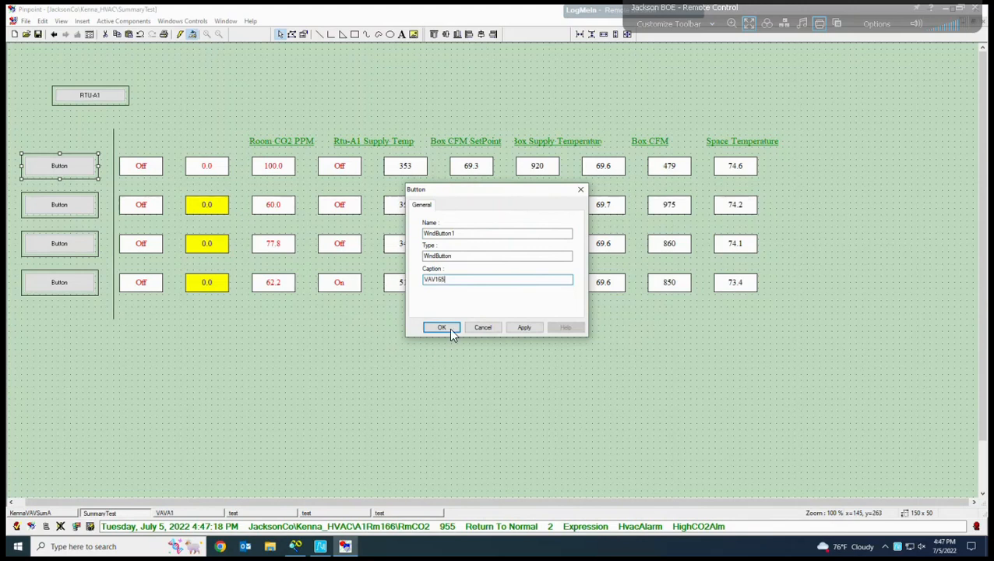
pyautogui.click(449, 328)
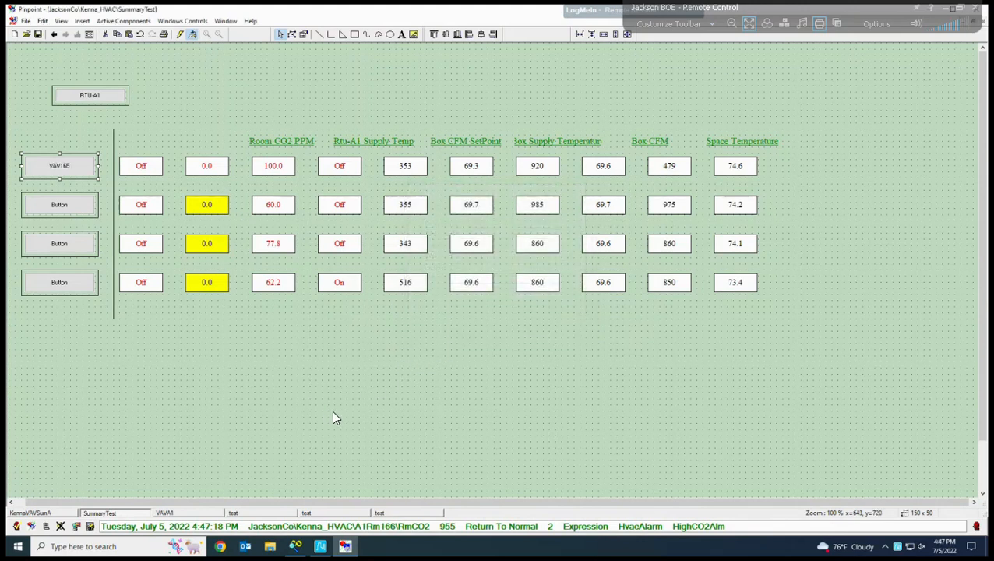
pyautogui.click(181, 35)
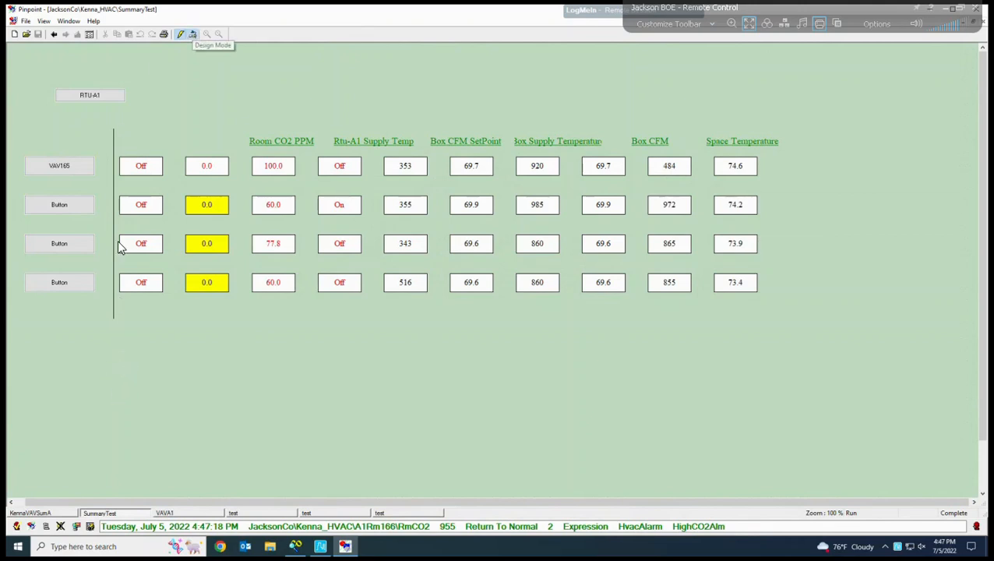
# In design mode, delete the vertical divider lines beside the button column and save the panel.
pyautogui.click(193, 35)
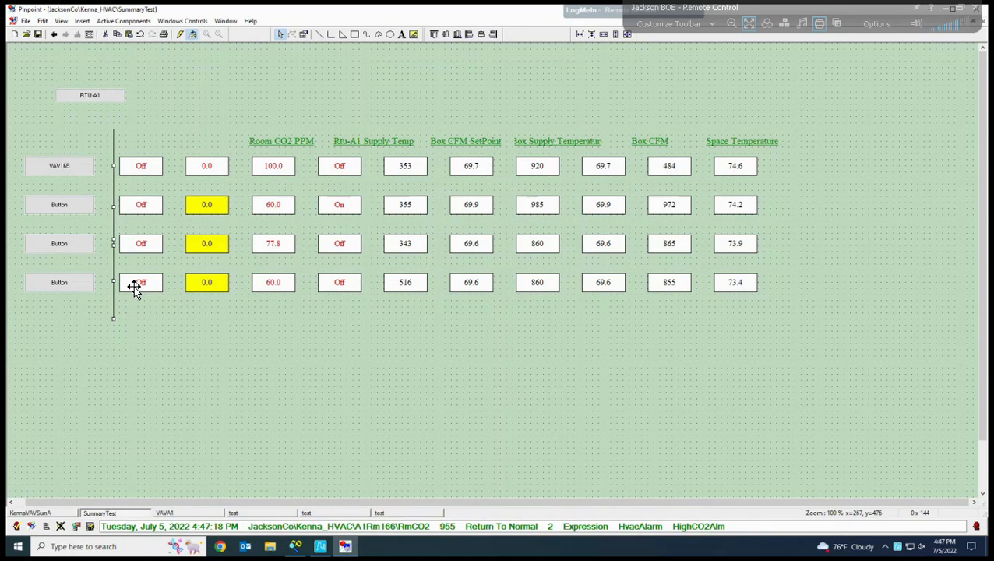
pyautogui.press('Delete')
pyautogui.click(115, 197)
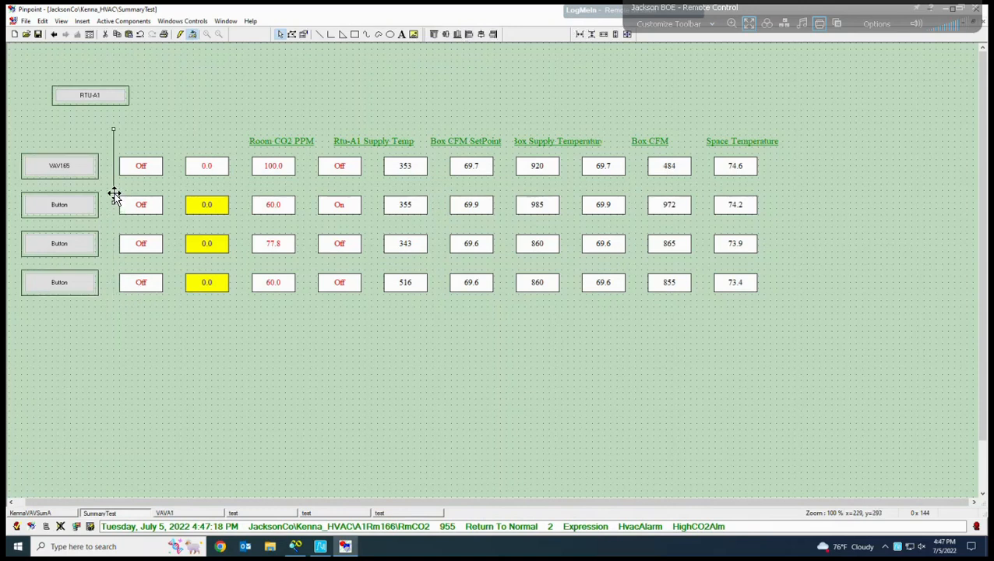
pyautogui.press('Delete')
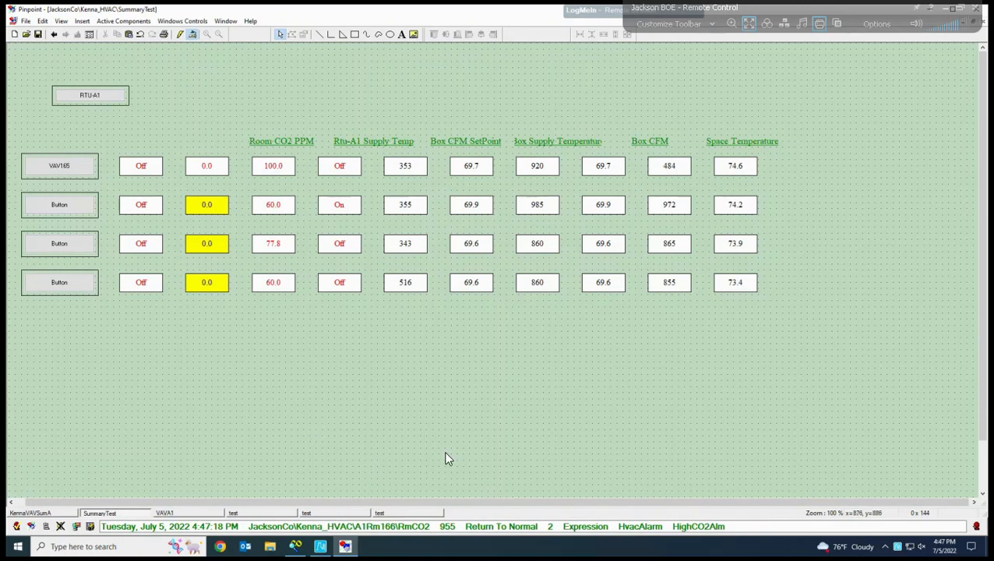
pyautogui.hotkey('ctrl', 's')
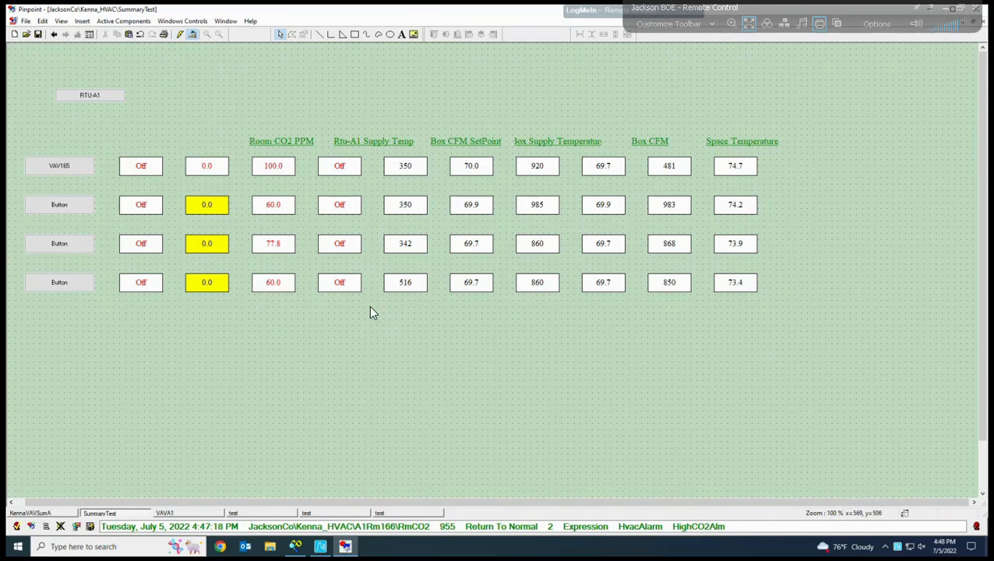
# Copy the fourth row's damper position value box and paste the copy into the empty area below the rows.
pyautogui.click(271, 285)
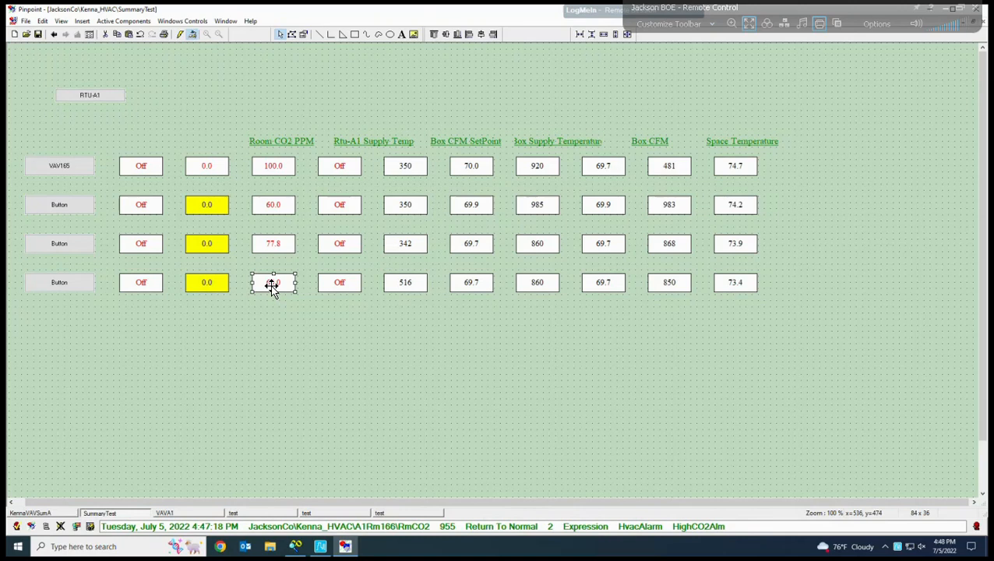
pyautogui.rightClick(271, 286)
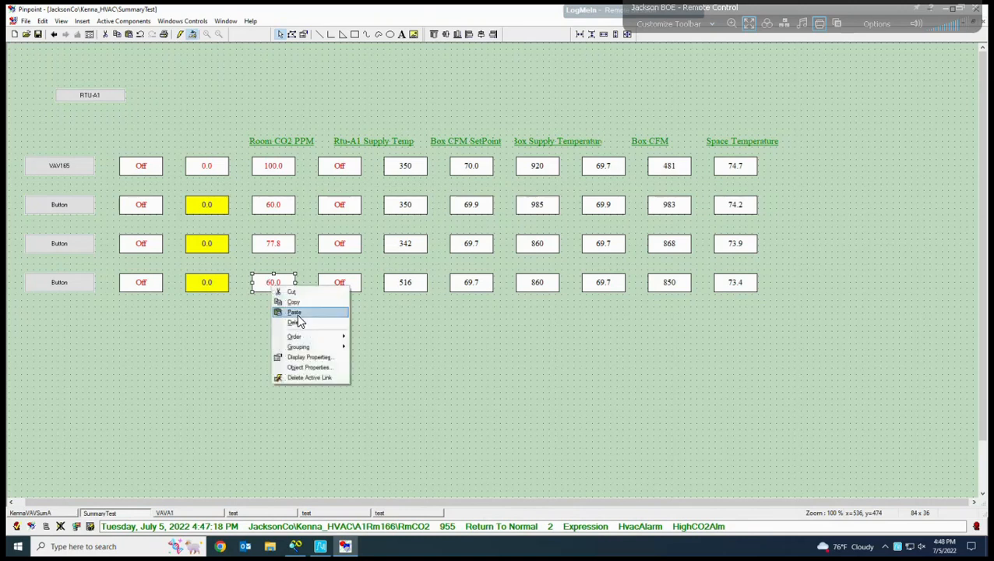
pyautogui.click(299, 304)
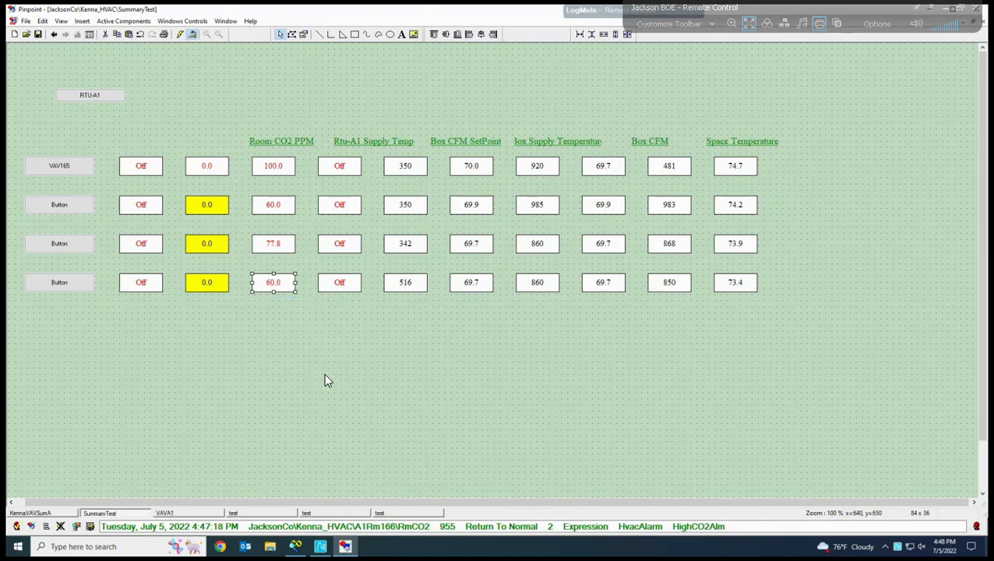
pyautogui.click(326, 376)
pyautogui.hotkey('ctrl', 'v')
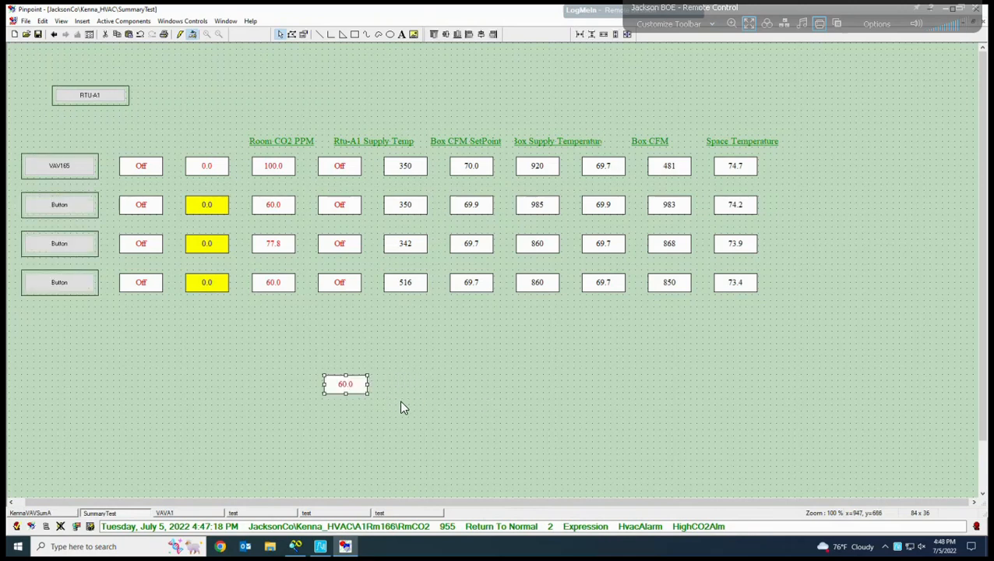
# Relink the pasted value box to the Value of the Chiller controller's InfinityInput CWS and check it in run mode.
pyautogui.doubleClick(359, 386)
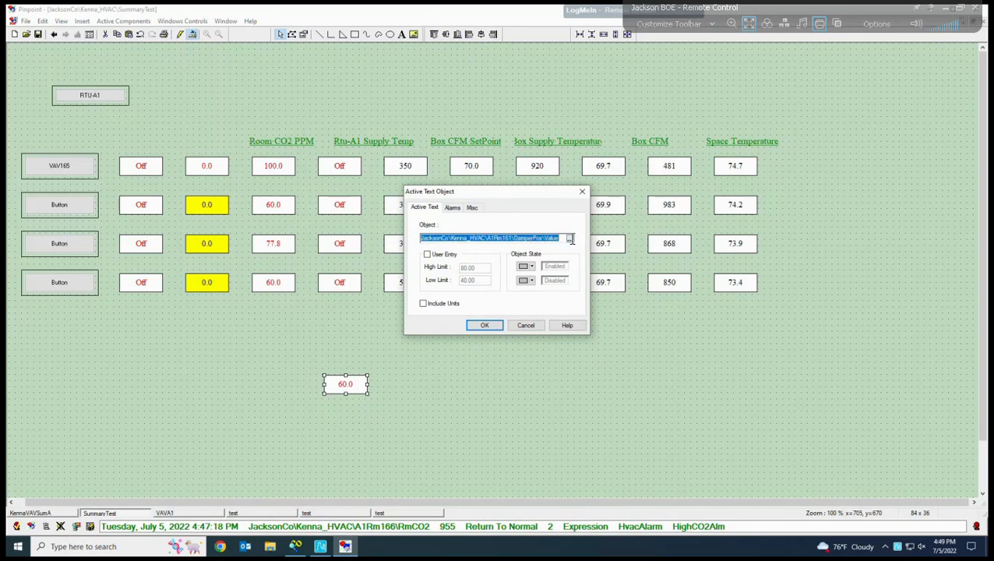
pyautogui.click(571, 239)
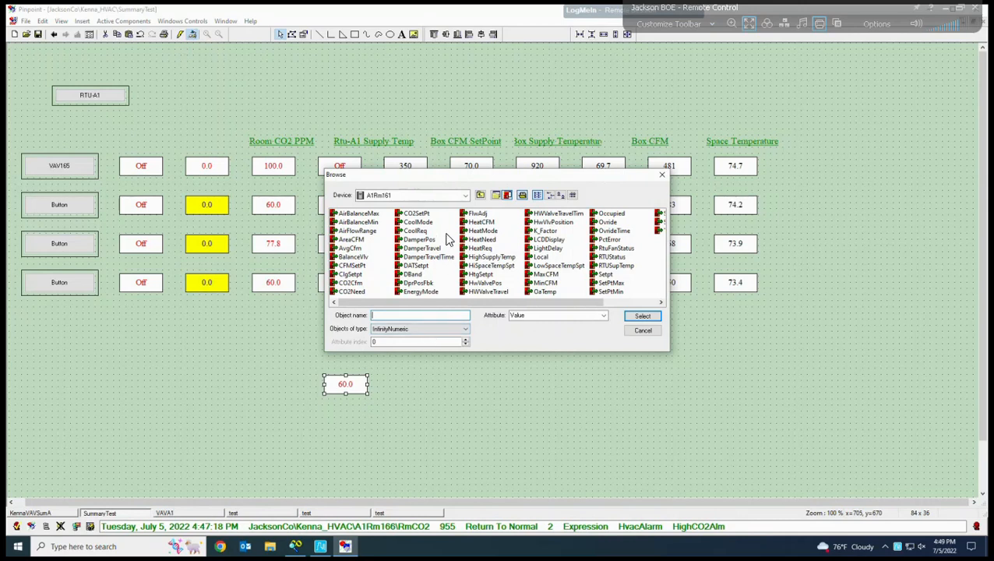
pyautogui.click(480, 195)
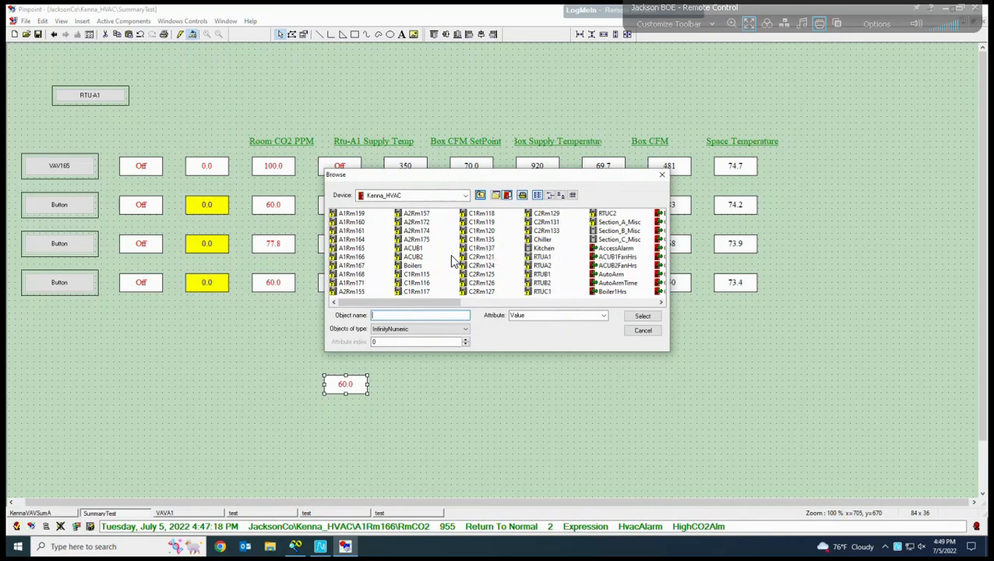
pyautogui.doubleClick(542, 240)
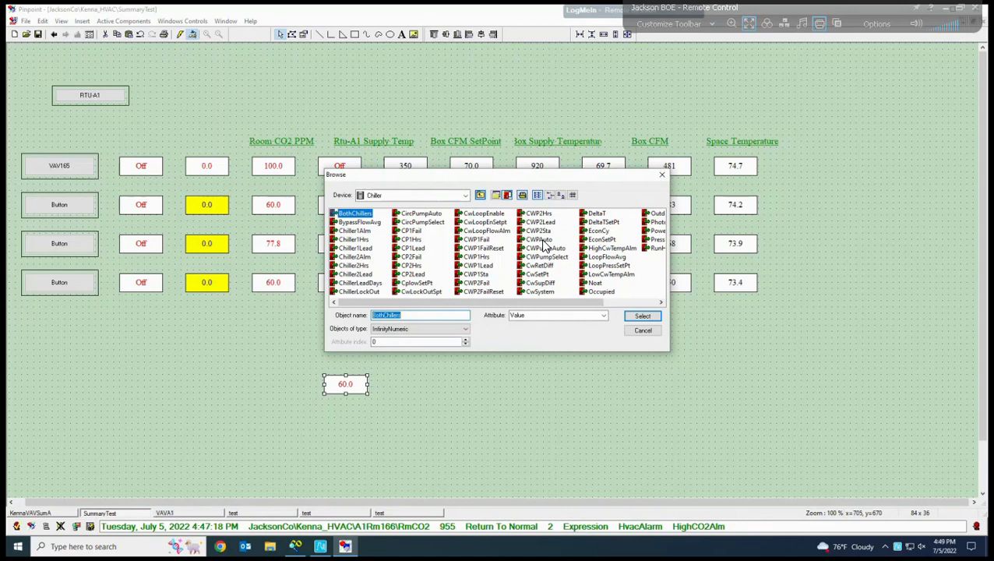
pyautogui.click(466, 335)
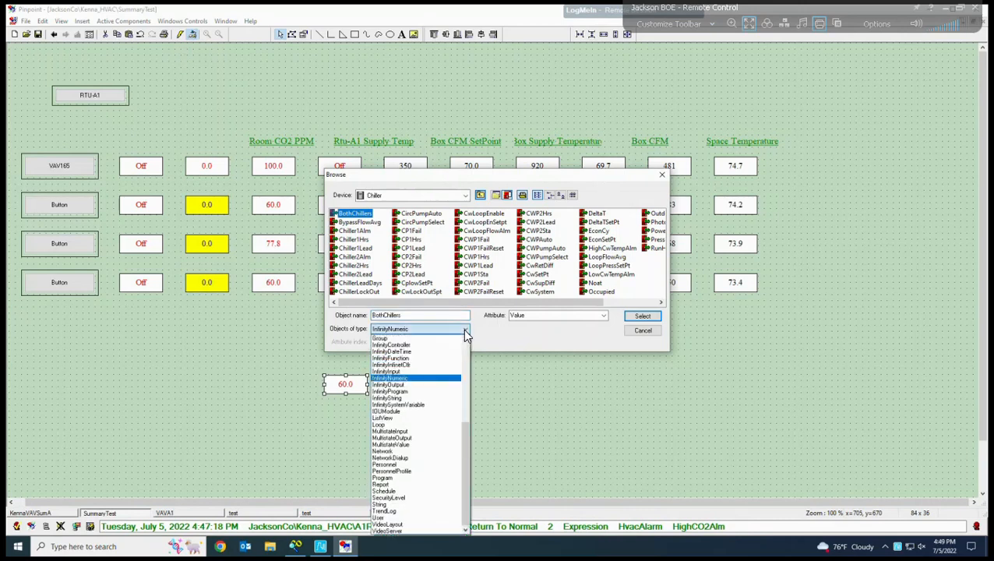
pyautogui.click(399, 374)
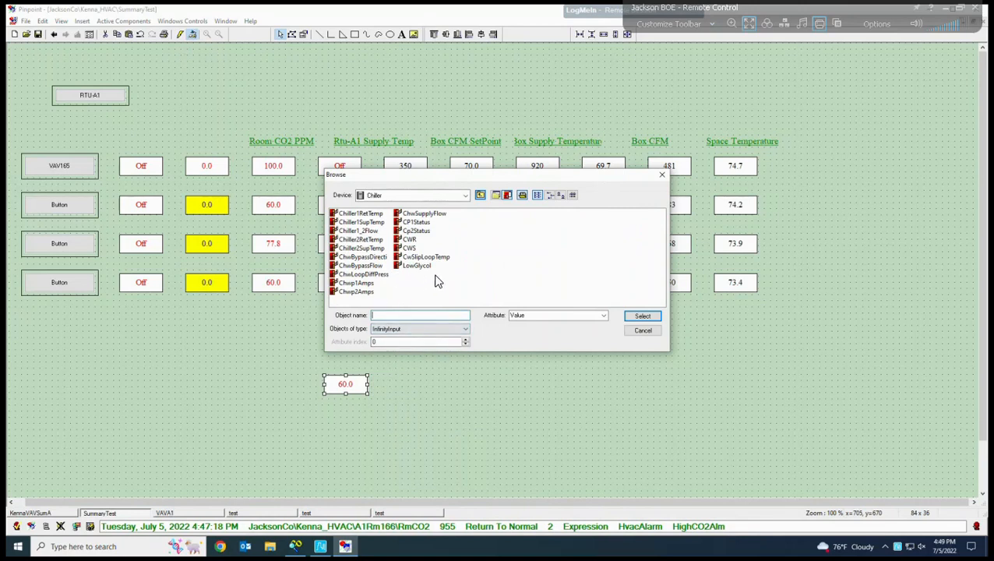
pyautogui.click(409, 248)
pyautogui.press('Return')
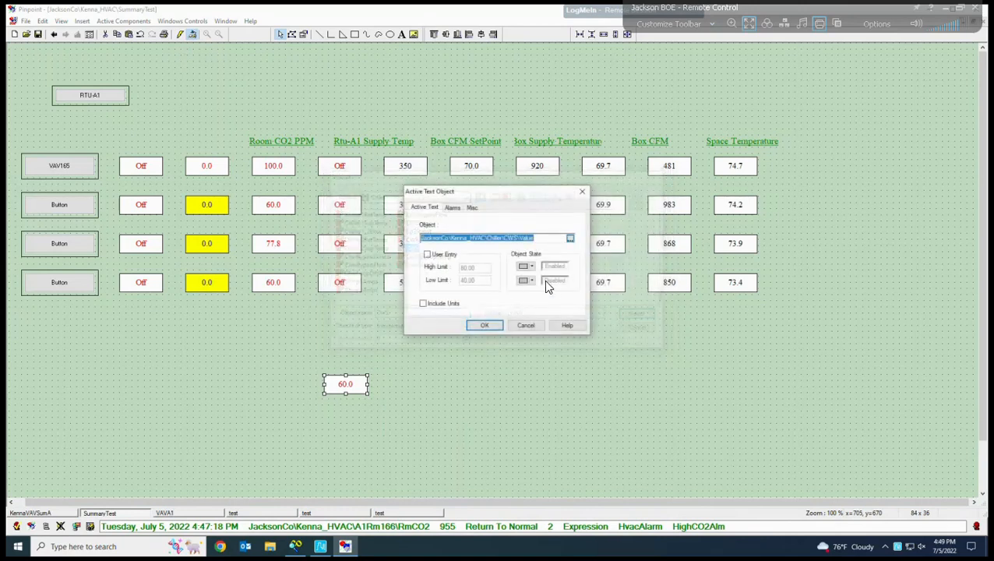
pyautogui.click(491, 325)
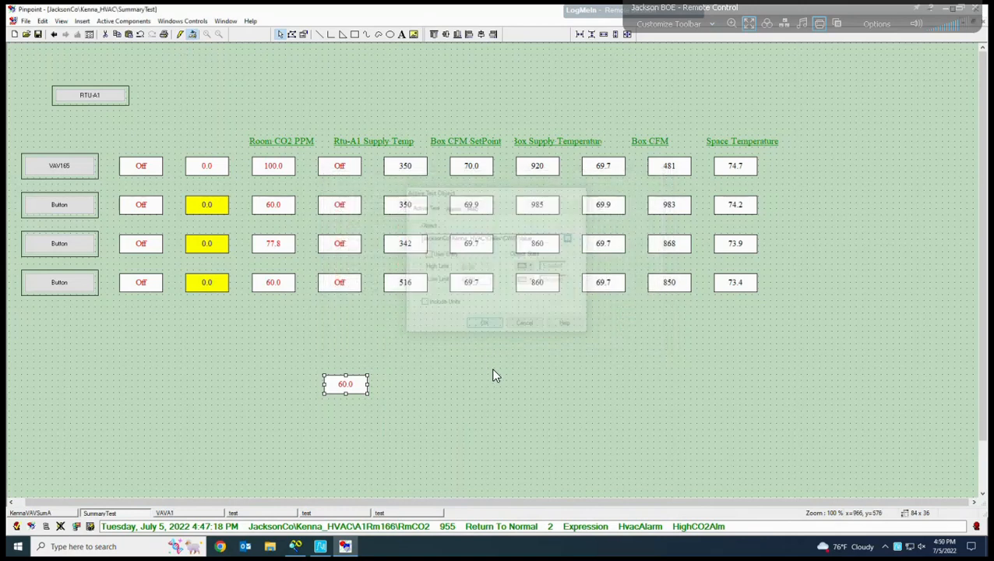
pyautogui.click(515, 417)
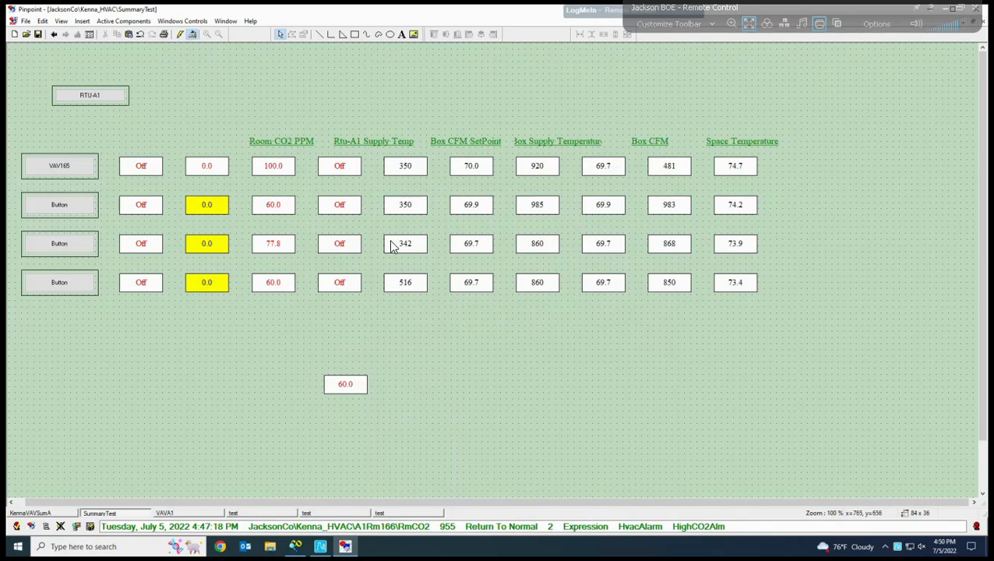
pyautogui.click(179, 34)
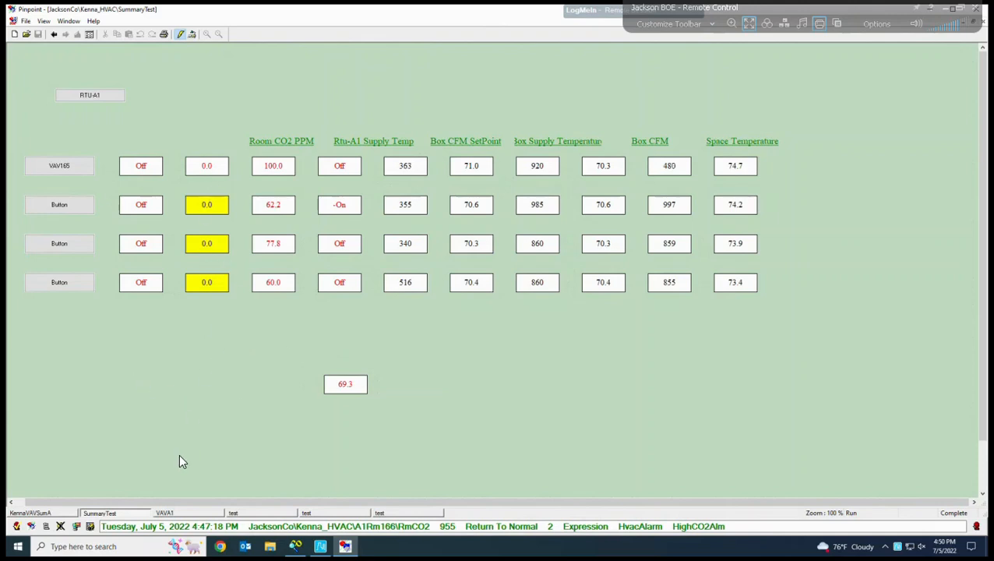
# Review the finished KennaVAVSumA summary panel, return to the A1Rm161 test graphic and close Pinpoint.
pyautogui.click(39, 512)
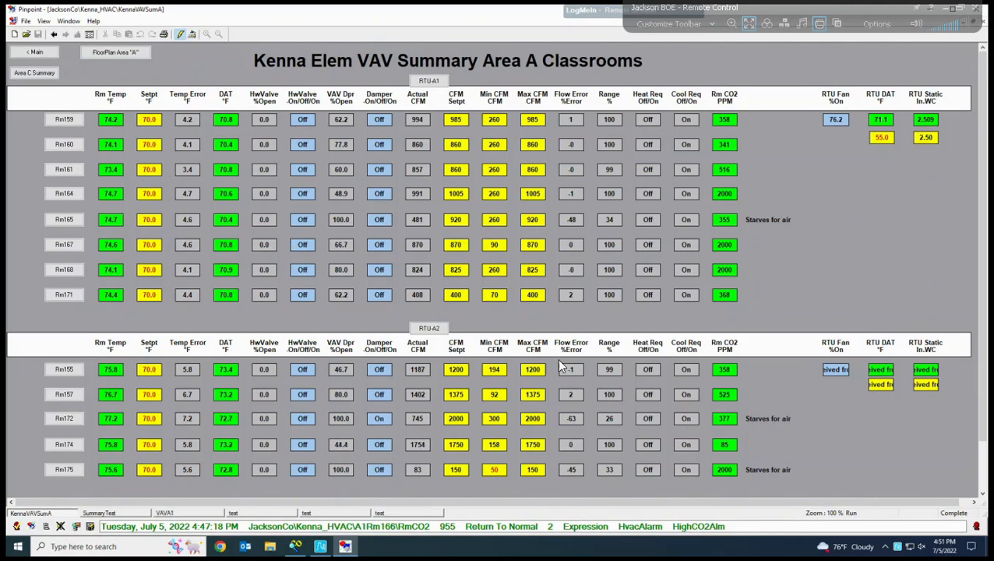
pyautogui.click(402, 511)
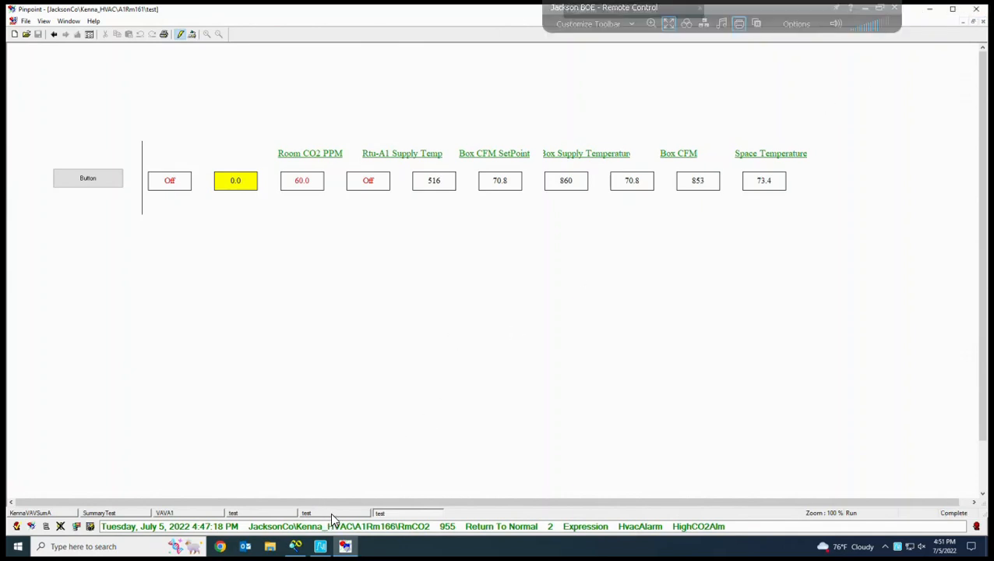
pyautogui.click(976, 10)
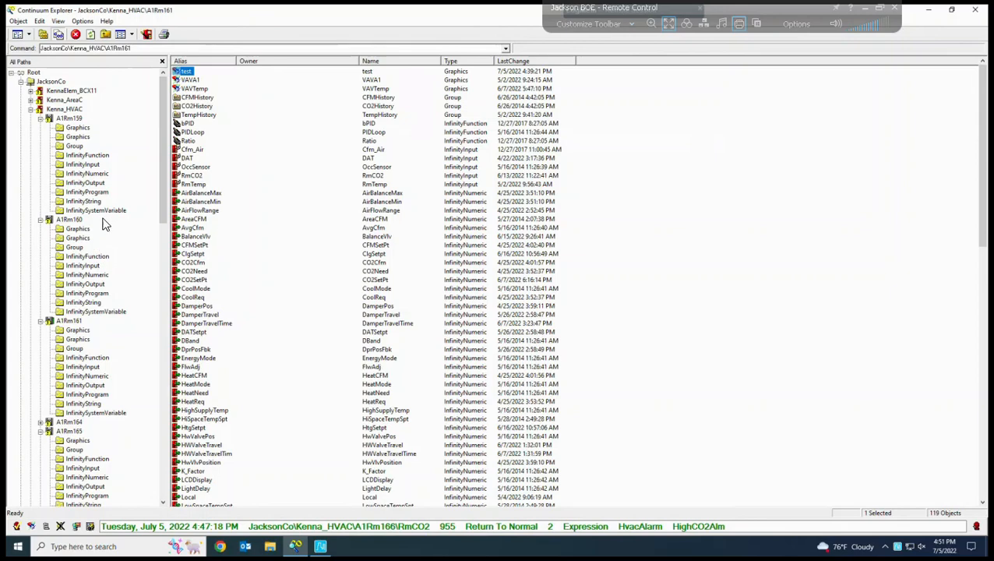
# Permanently delete the test graphic from the A1Rm159 controller.
pyautogui.click(78, 128)
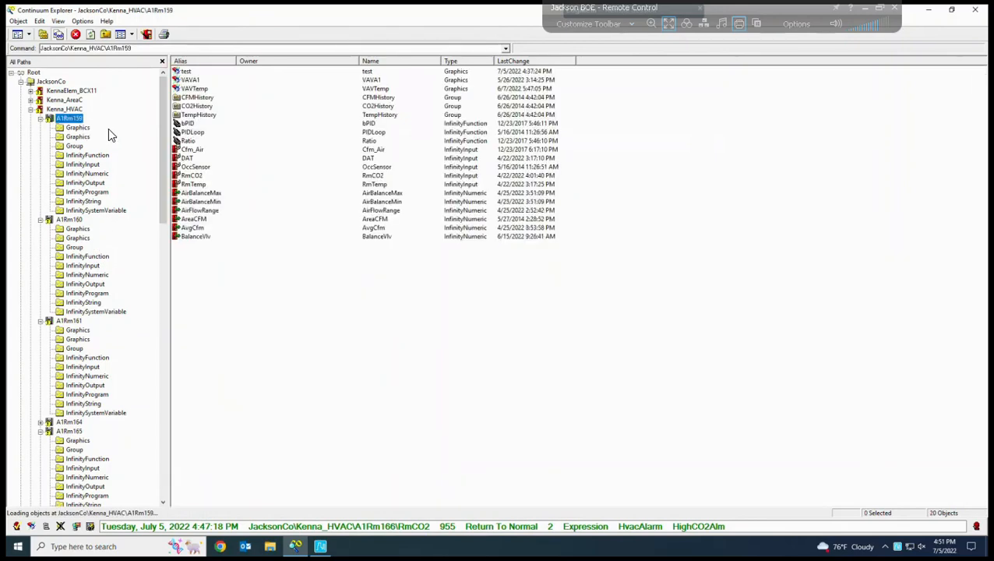
pyautogui.click(187, 72)
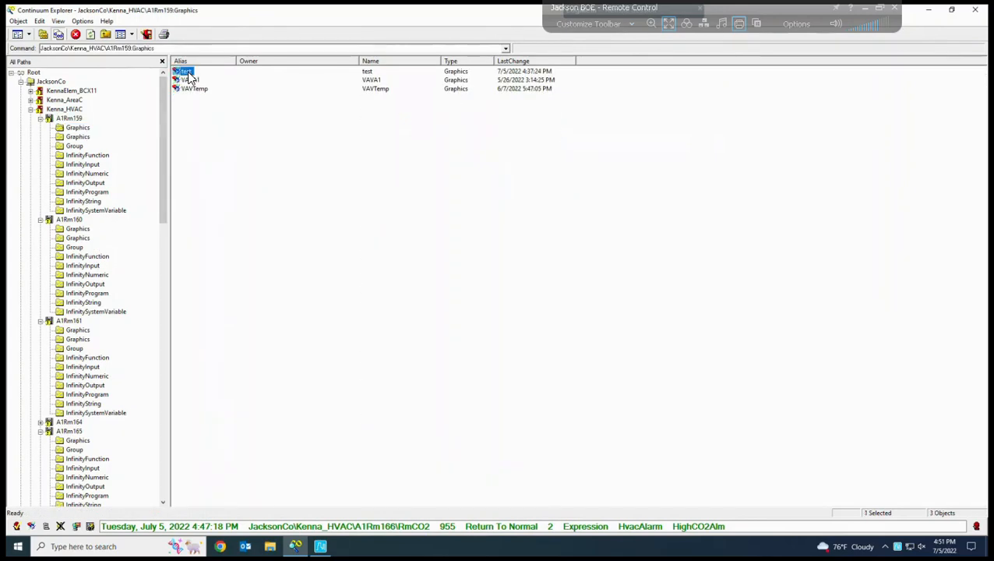
pyautogui.press('Delete')
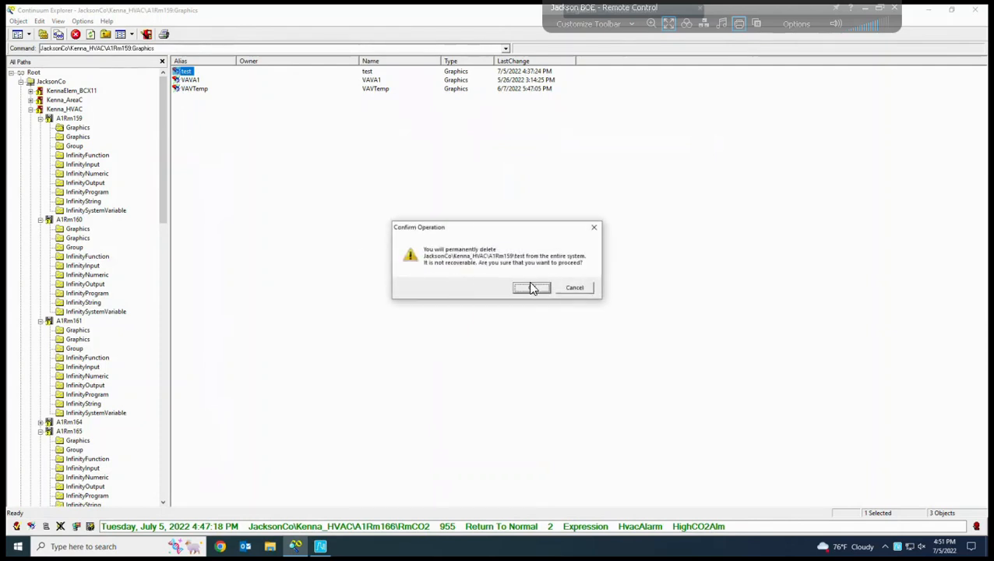
pyautogui.click(532, 288)
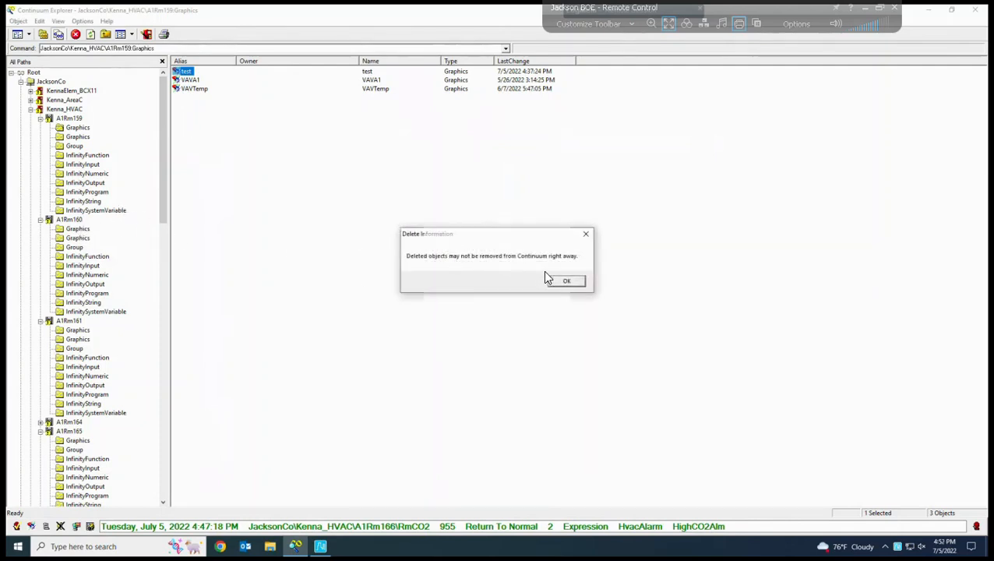
pyautogui.click(566, 281)
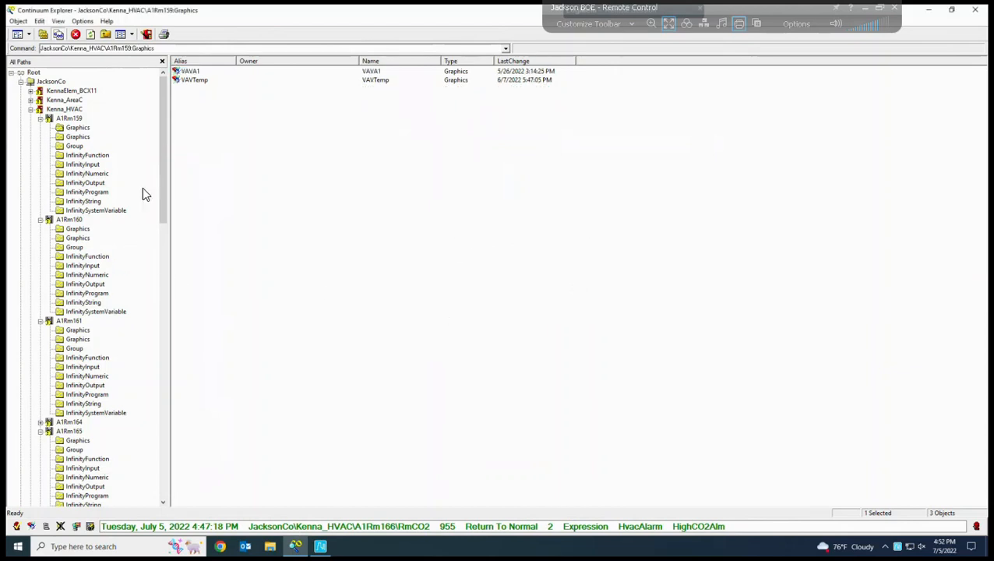
# Permanently delete the test graphic from the A1Rm160 controller.
pyautogui.click(77, 230)
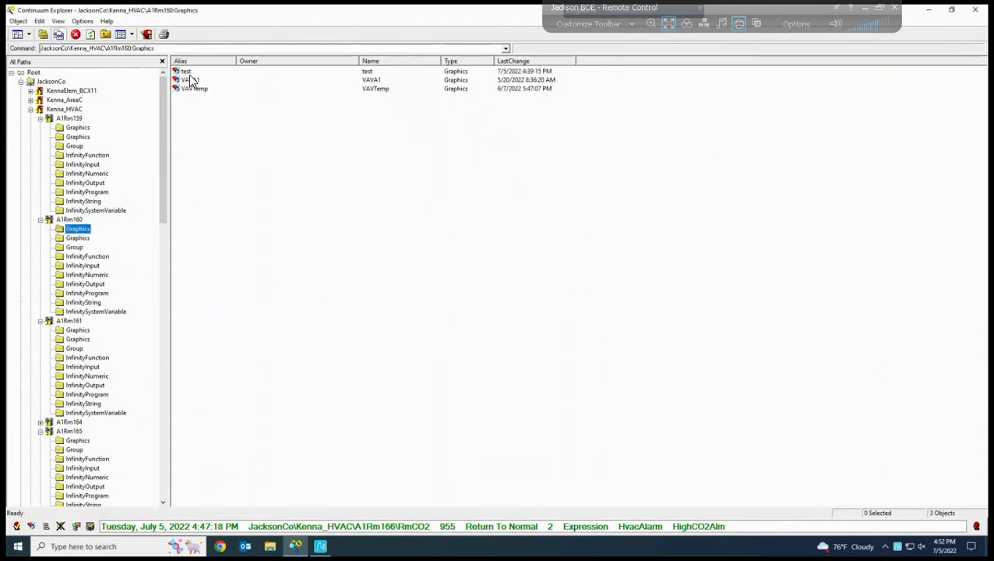
pyautogui.click(189, 74)
pyautogui.press('Delete')
pyautogui.click(532, 286)
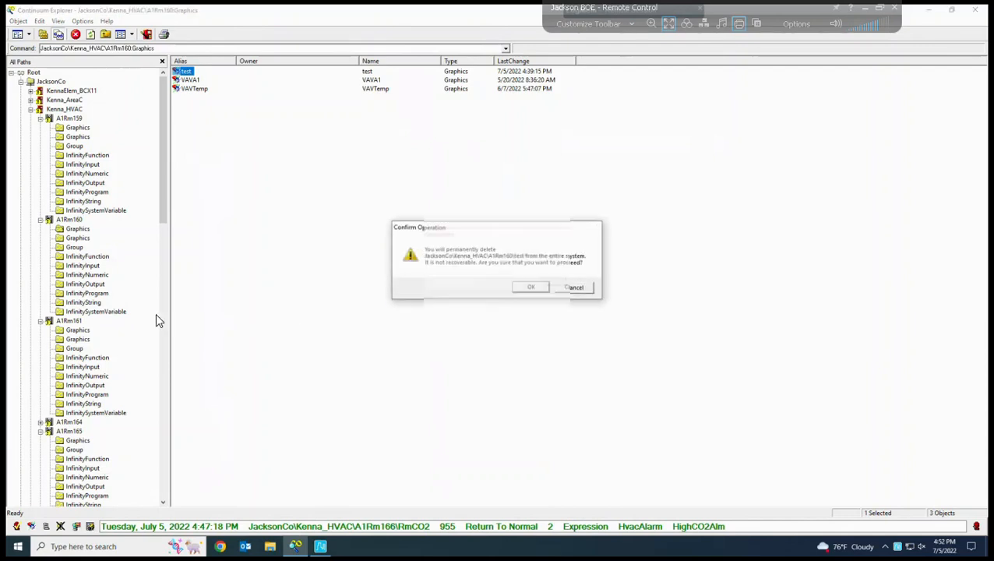
pyautogui.click(566, 281)
# Permanently delete the test graphic from the A1Rm161 controller.
pyautogui.click(74, 320)
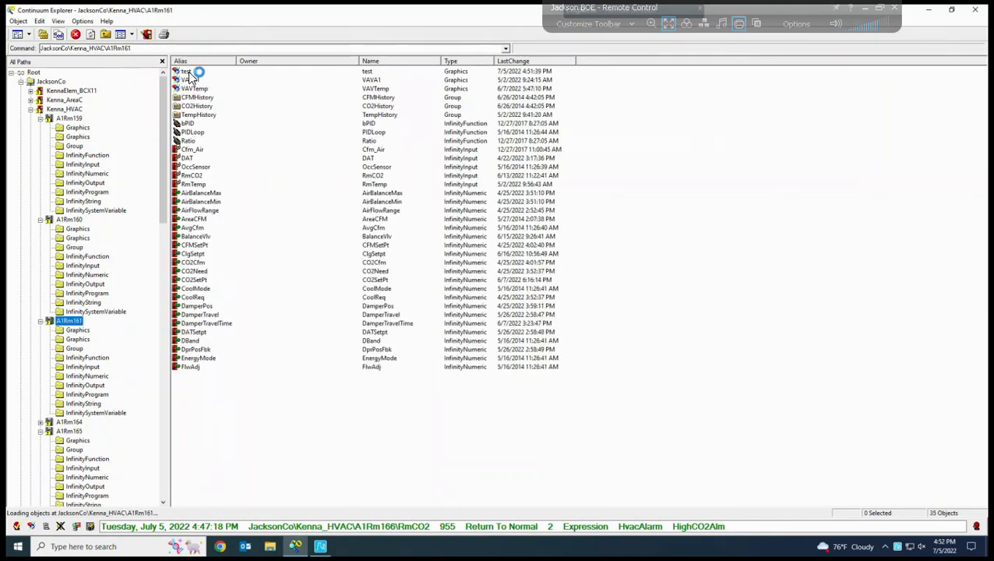
pyautogui.click(188, 73)
pyautogui.press('Delete')
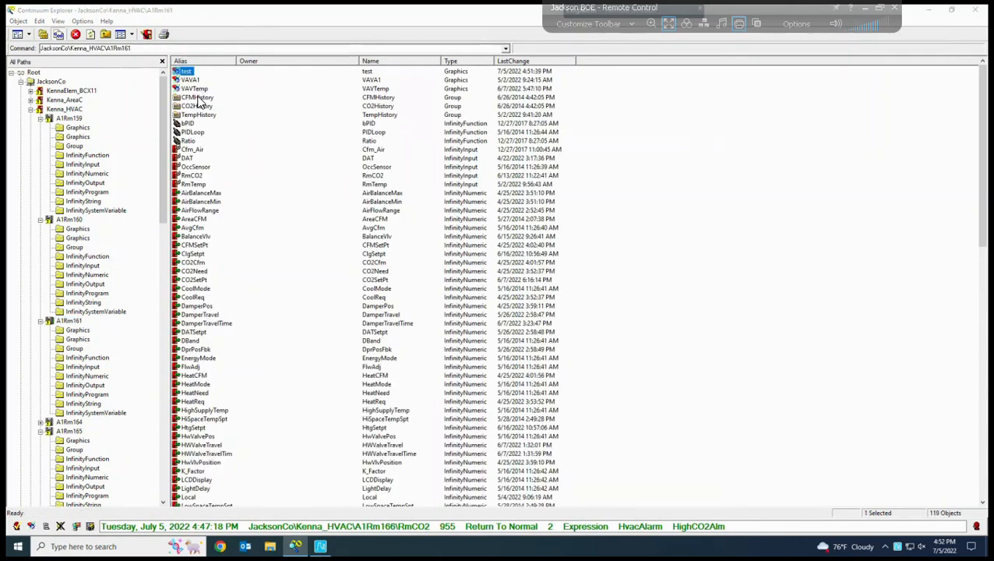
pyautogui.click(532, 287)
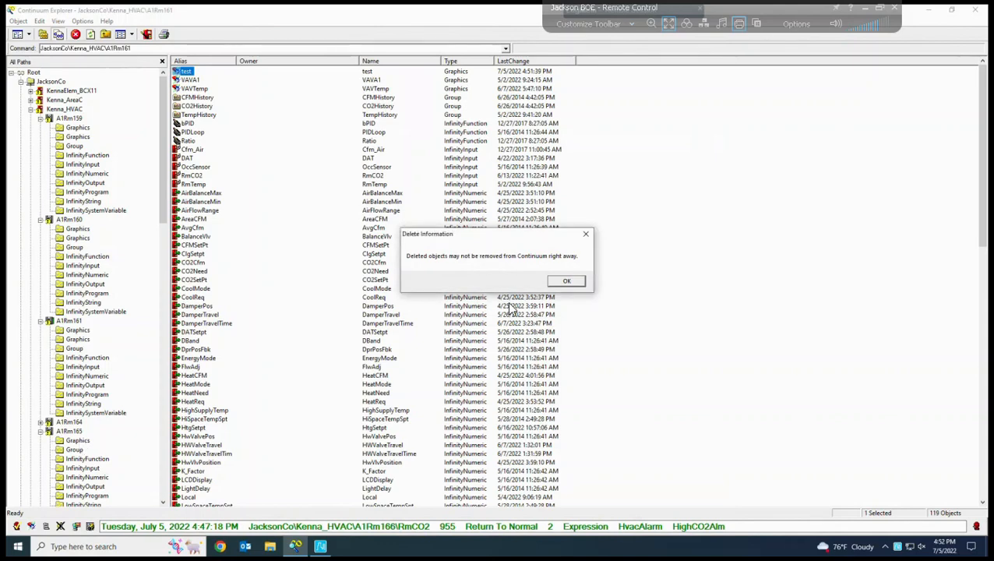
pyautogui.click(567, 281)
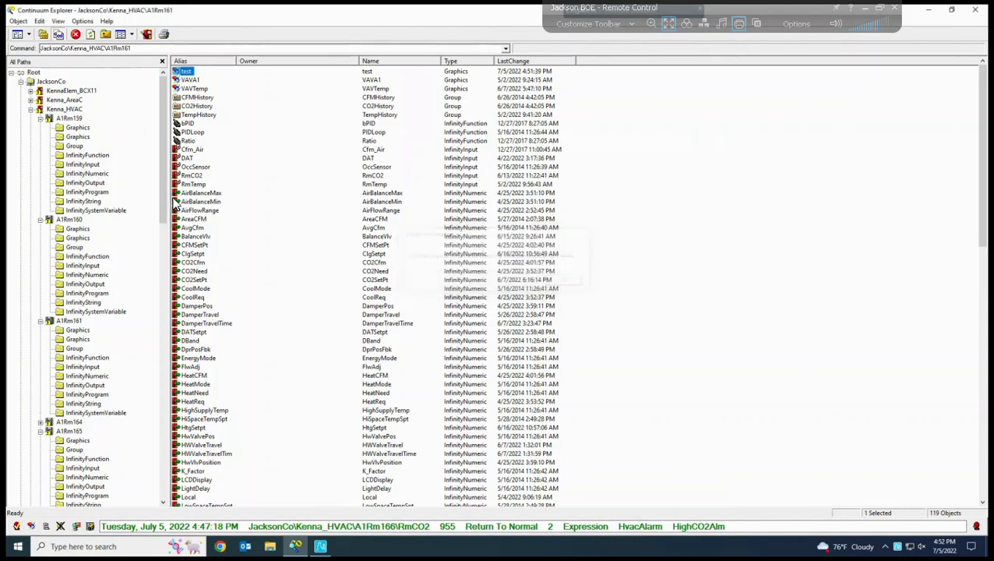
# Open the KennaVAVSumA graphic from the Kenna_HVAC controller's own Graphics folder.
pyautogui.scroll(-3, 147, 366)
pyautogui.scroll(-20, 152, 428)
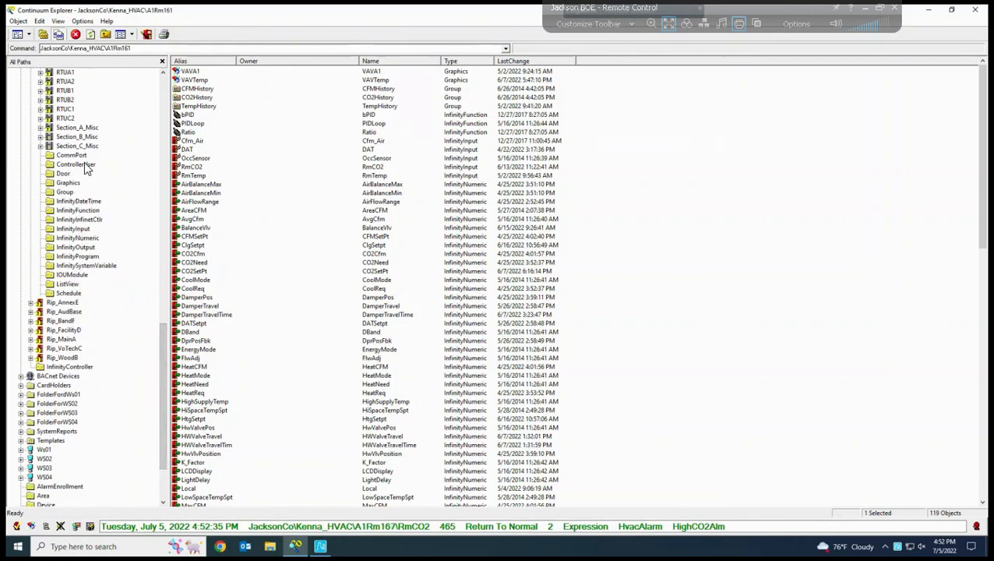
pyautogui.click(67, 183)
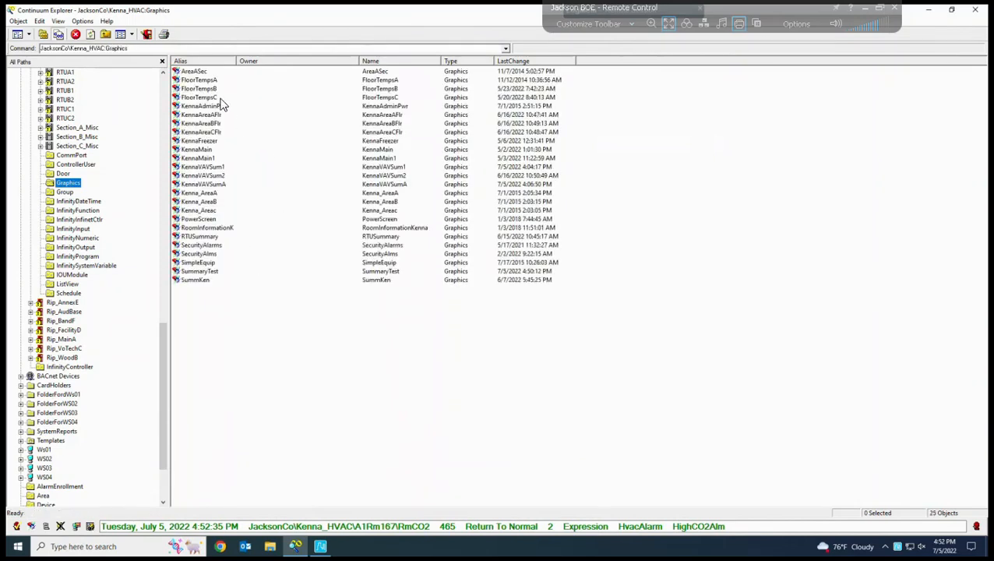
pyautogui.doubleClick(199, 185)
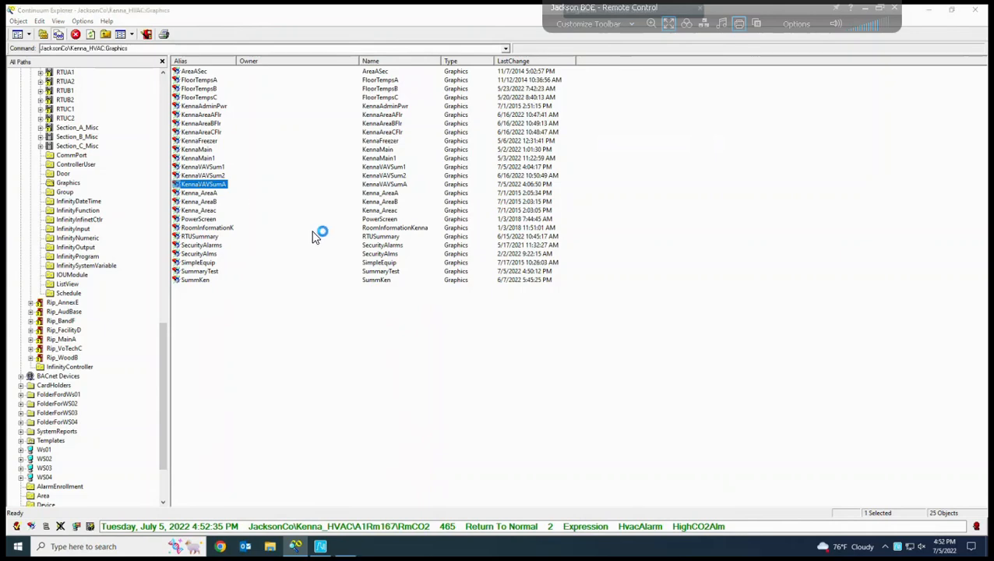